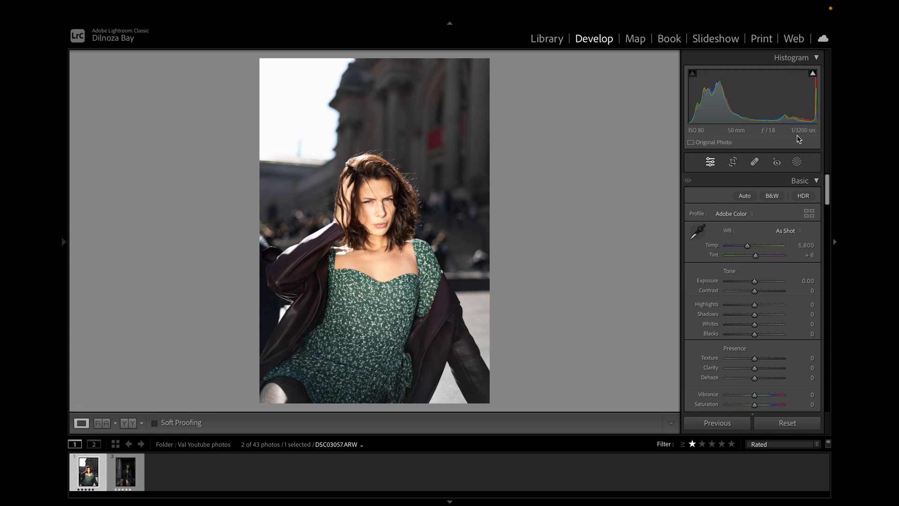
Step: Sample the white balance from the woman's face and warm the temperature to about 4,957
scroll(739, 195, "down", 2)
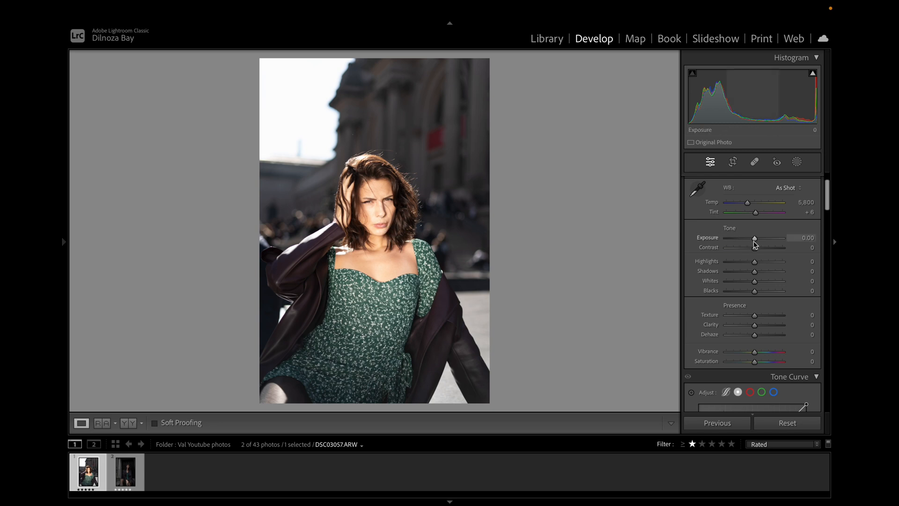
left_click(701, 193)
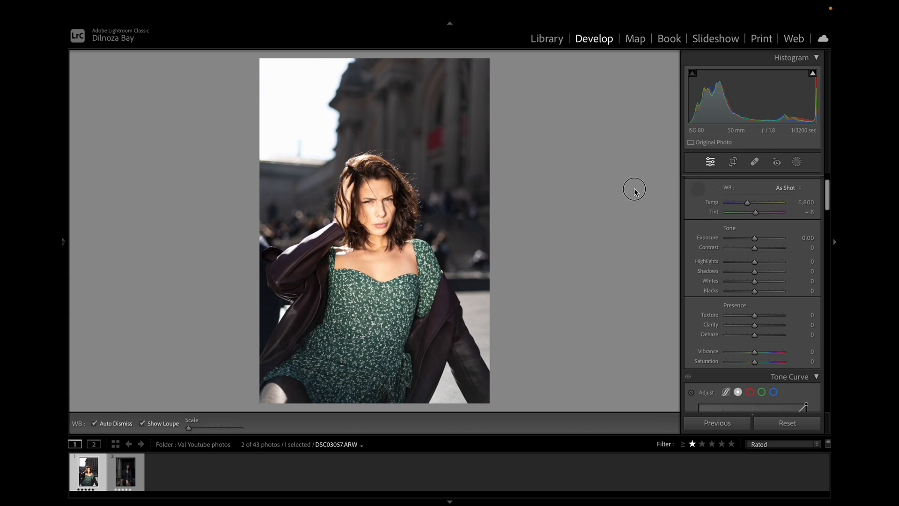
left_click(373, 207)
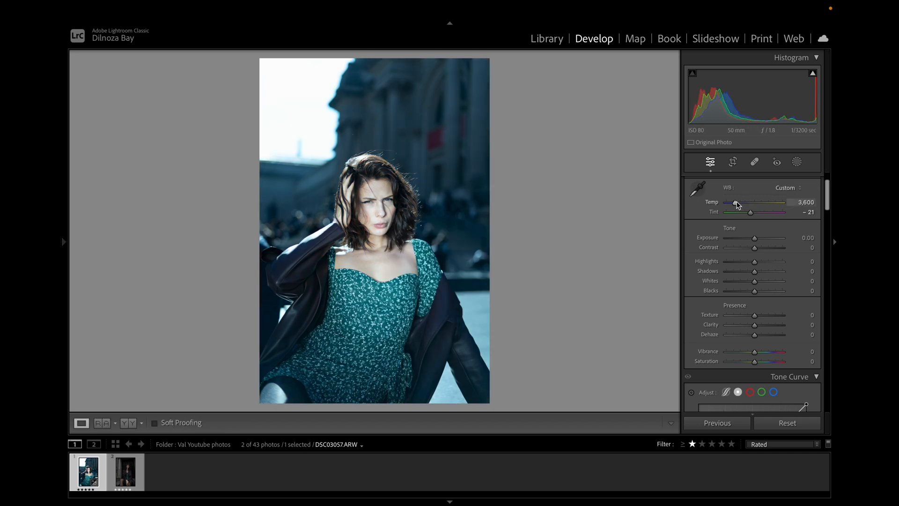
left_click_drag(736, 205, 745, 204)
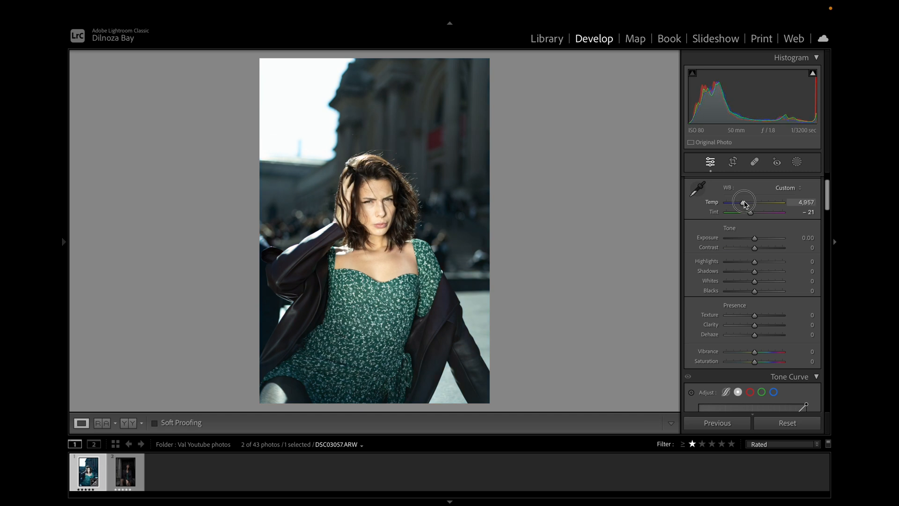
Step: Try the Auto white balance preset and settle on Daylight for the photo
left_click(798, 188)
left_click(799, 188)
left_click(799, 188)
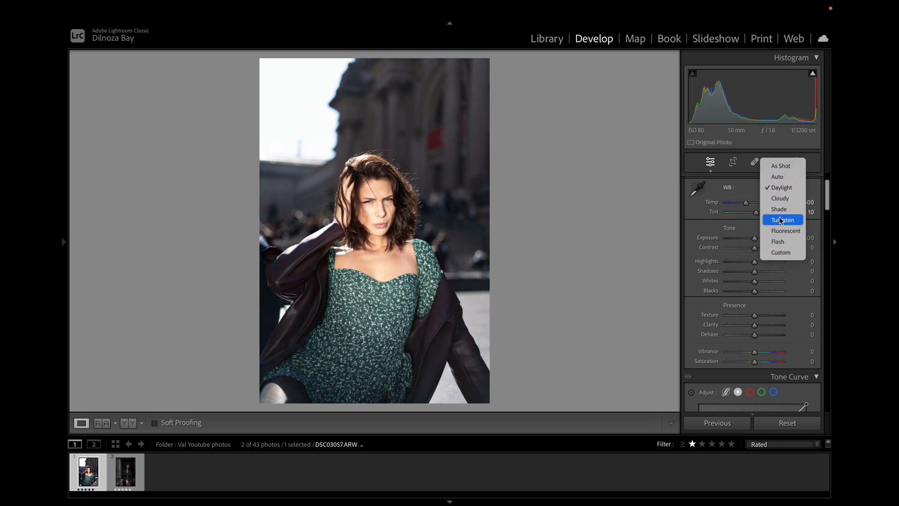
left_click(784, 177)
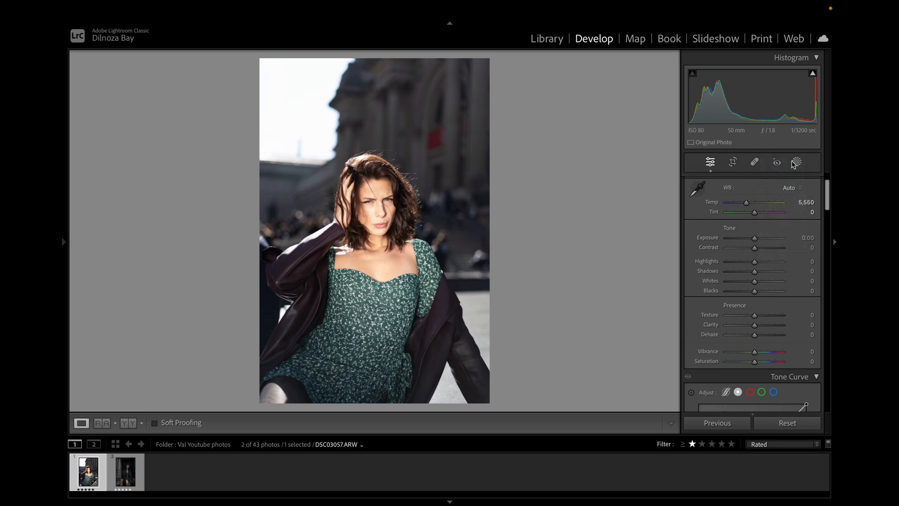
left_click(799, 188)
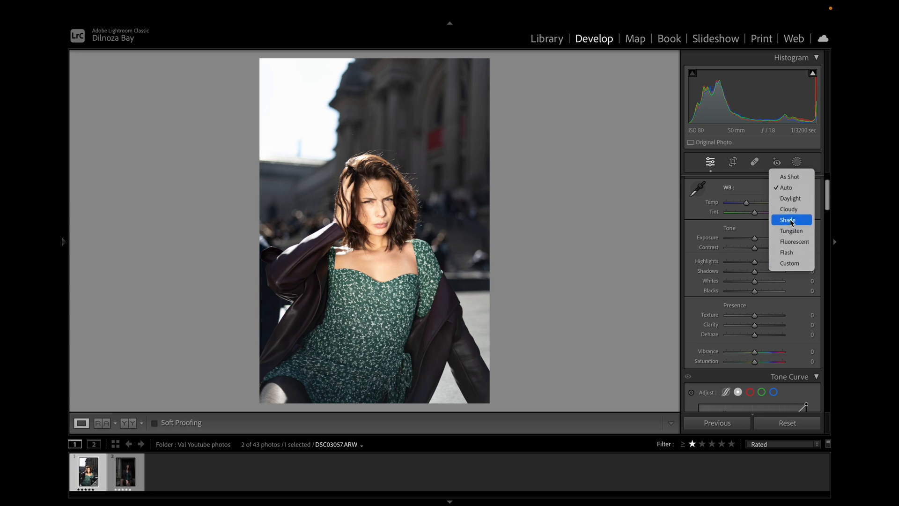
left_click(791, 198)
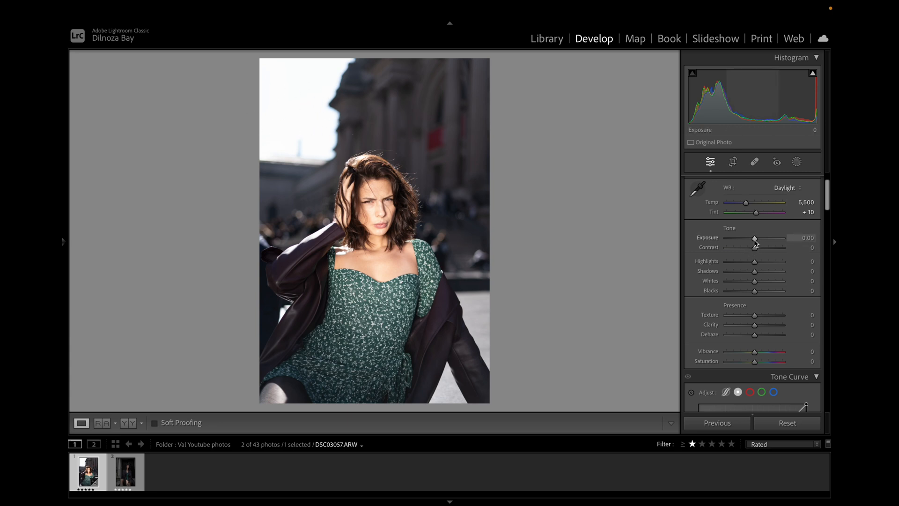
Step: Lower the exposure to −0.20 and compare the result side by side with the original before returning to the single view
left_click_drag(755, 240, 753, 240)
scroll(758, 254, "down", 1)
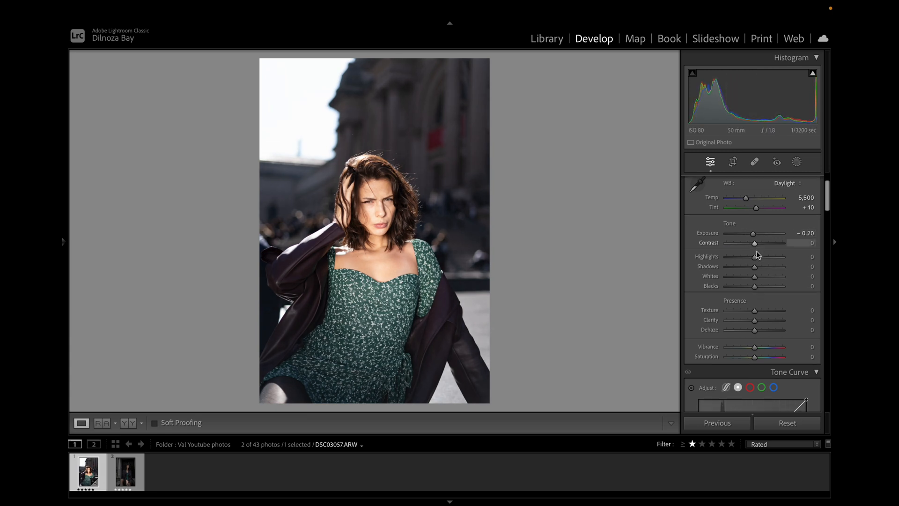
scroll(757, 254, "down", 2)
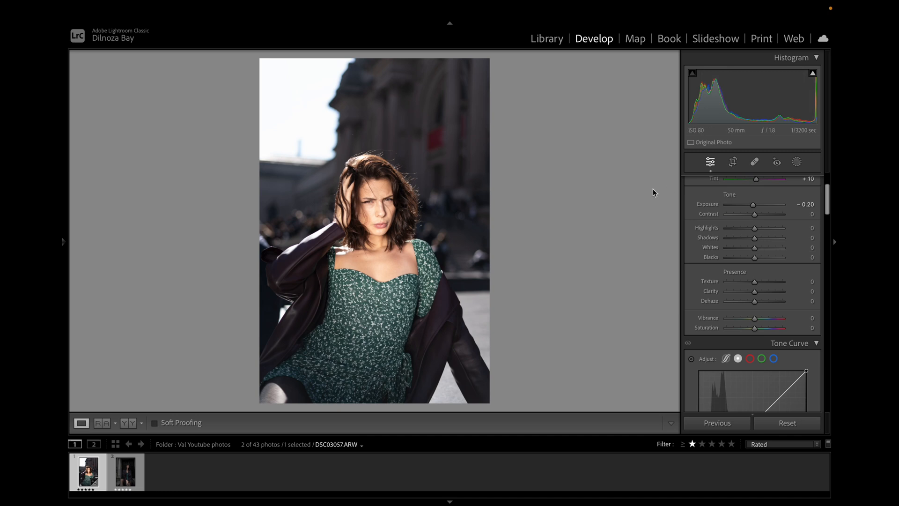
left_click(128, 422)
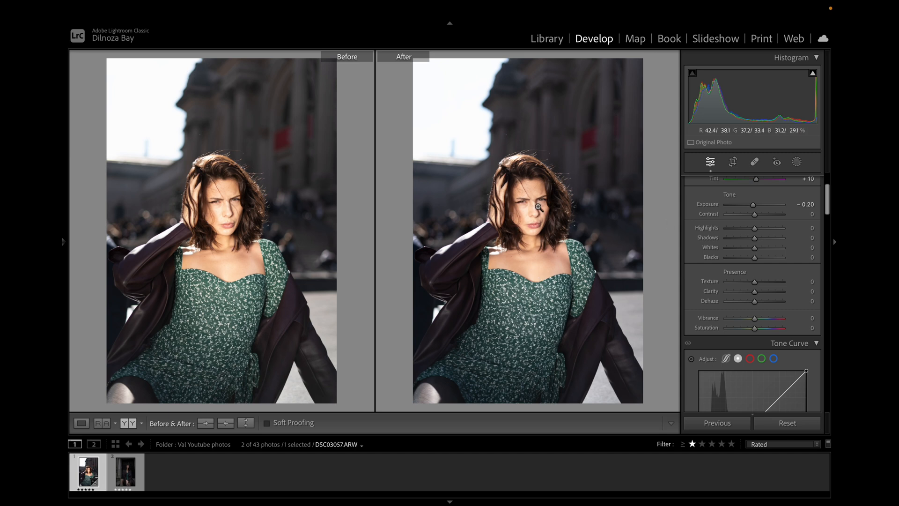
left_click(81, 424)
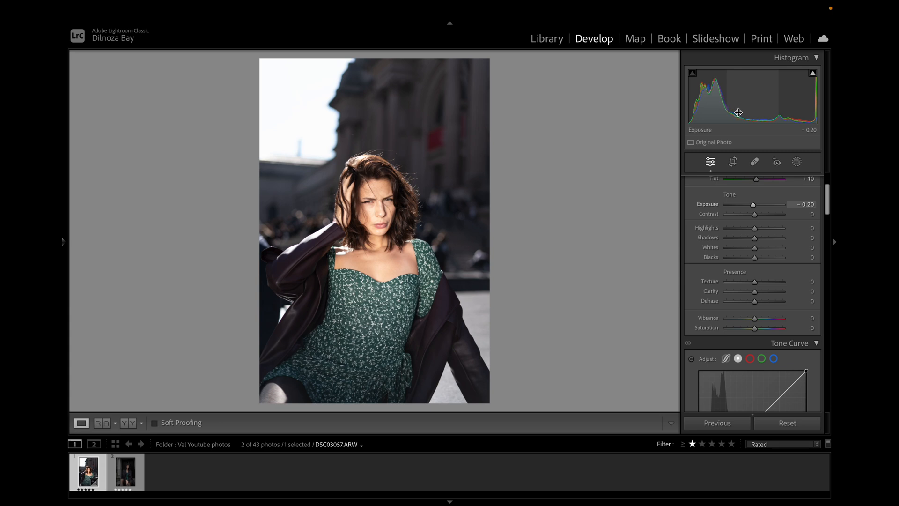
Step: Set the tone values to Contrast +6, Highlights −4, Shadows +2, Whites −7 and Blacks −7
scroll(745, 348, "up", 3)
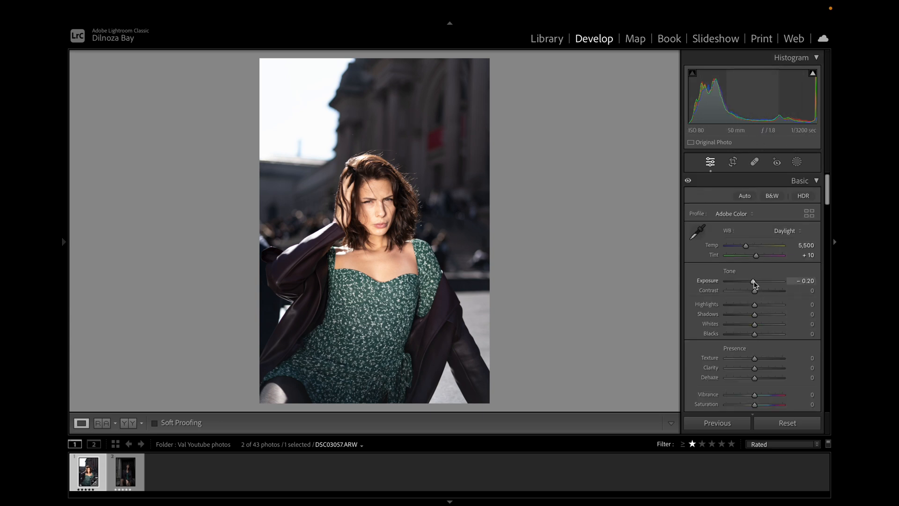
left_click_drag(754, 291, 757, 293)
scroll(748, 319, "down", 1)
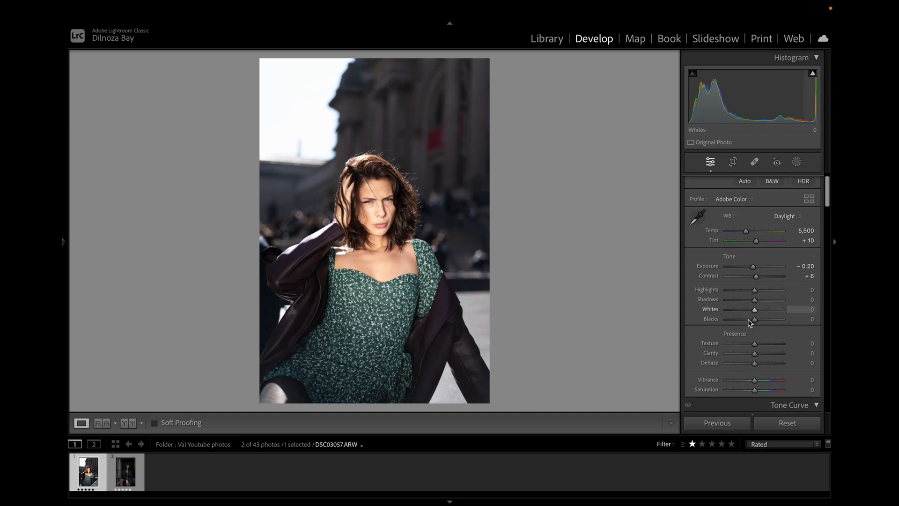
scroll(748, 320, "down", 1)
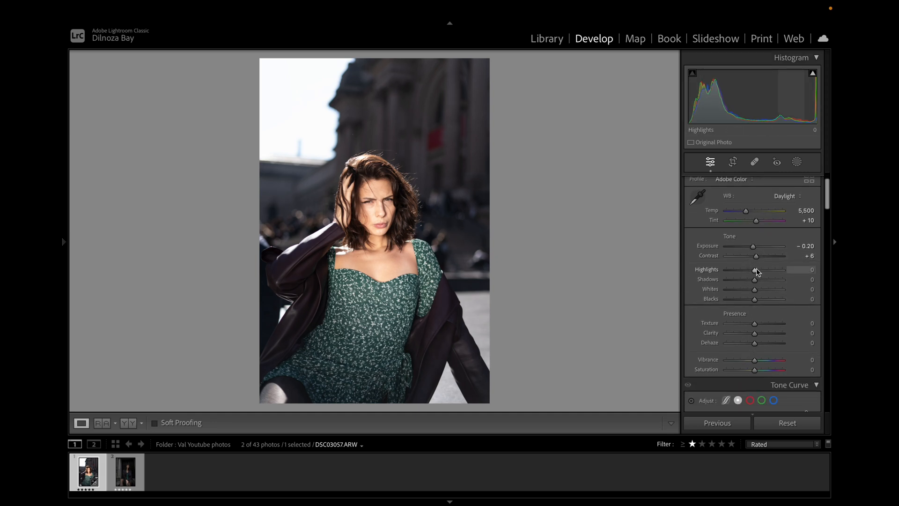
left_click_drag(756, 269, 754, 269)
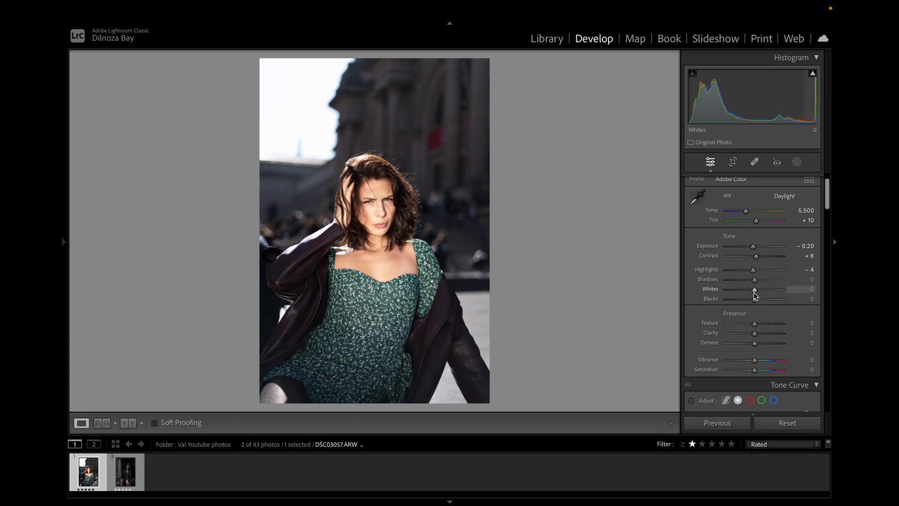
left_click(754, 282)
mouse_move(756, 291)
left_mouse_down()
mouse_move(752, 300)
mouse_move(722, 298)
mouse_move(751, 298)
left_mouse_up()
Step: Set the presence values to Texture +6, Clarity +4, Dehaze +5 and Vibrance +5, checking the face up close
scroll(764, 320, "down", 3)
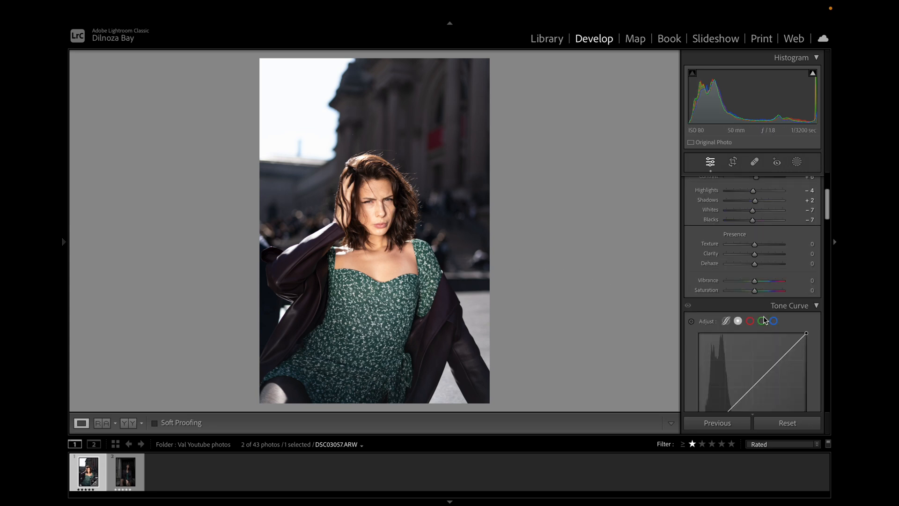
scroll(764, 320, "down", 1)
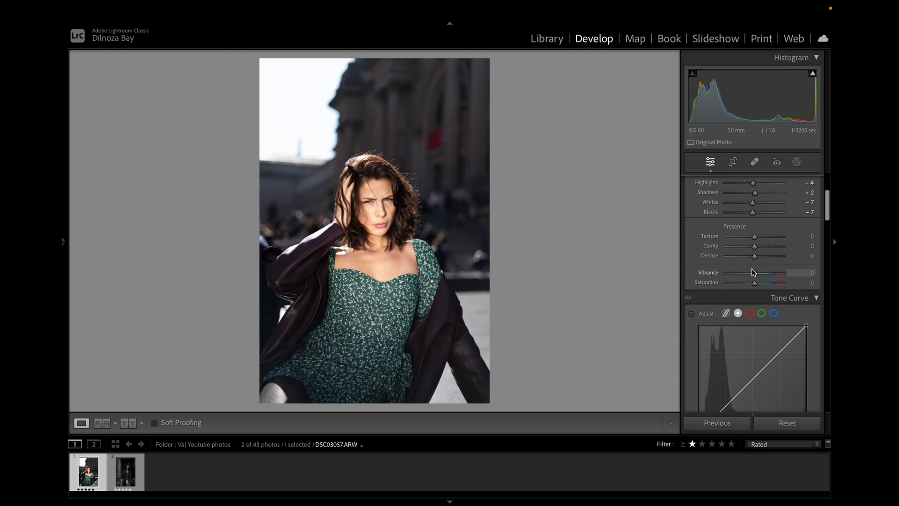
left_click_drag(754, 236, 756, 238)
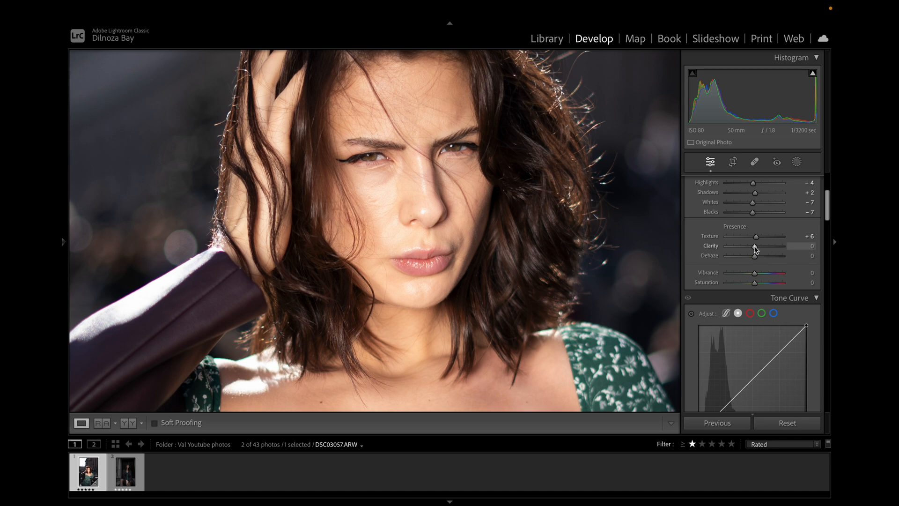
mouse_move(754, 246)
left_mouse_down()
mouse_move(726, 259)
mouse_move(780, 261)
mouse_move(732, 253)
mouse_move(731, 260)
mouse_move(763, 257)
mouse_move(738, 260)
mouse_move(755, 262)
left_mouse_up()
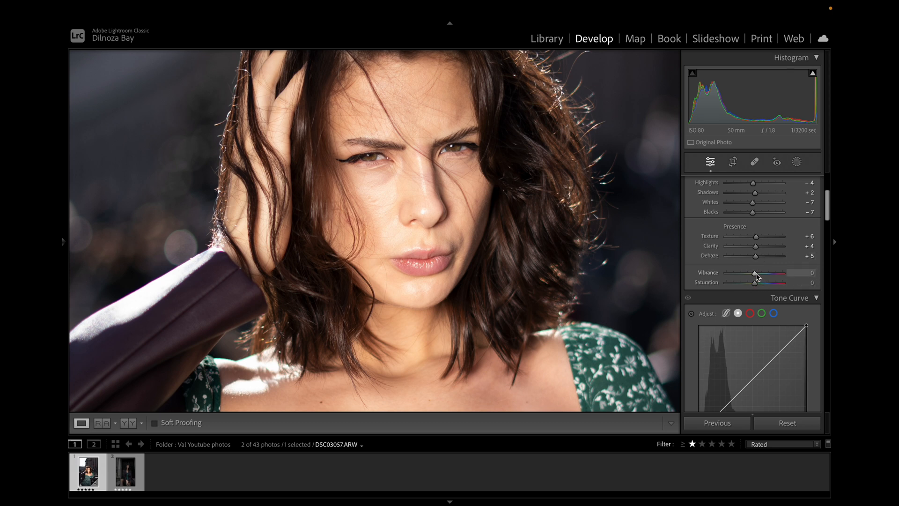
left_click_drag(757, 276, 759, 277)
left_click(412, 217)
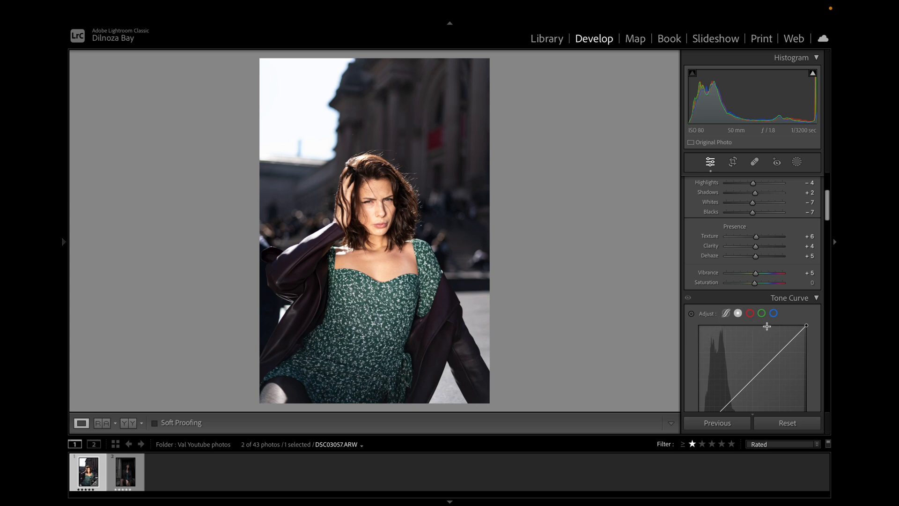
Step: Lower the white end of the tone curve to input 254, output 244
scroll(767, 326, "down", 2)
scroll(766, 323, "down", 3)
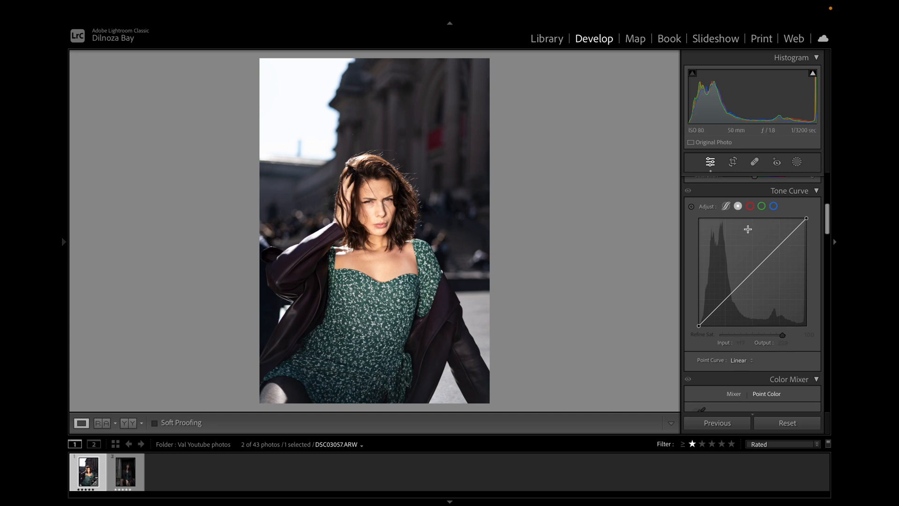
scroll(747, 229, "up", 4)
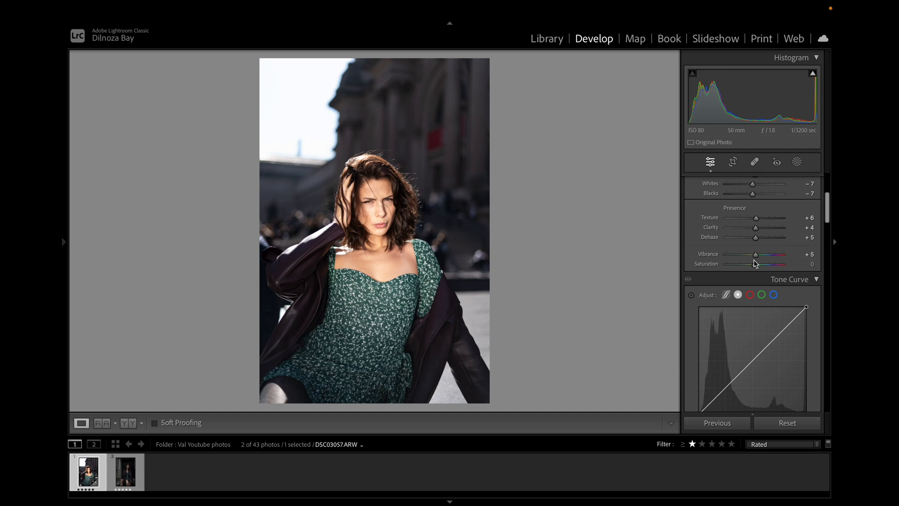
scroll(766, 306, "down", 4)
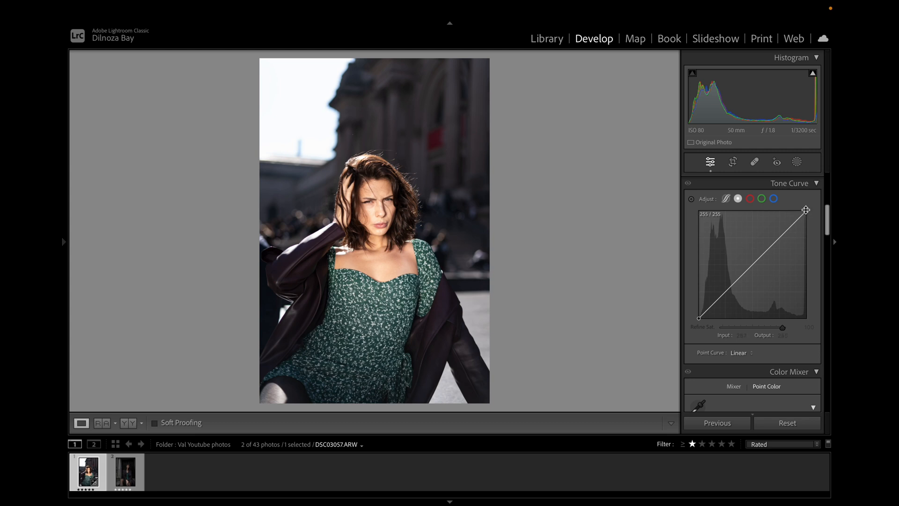
left_click_drag(806, 211, 806, 214)
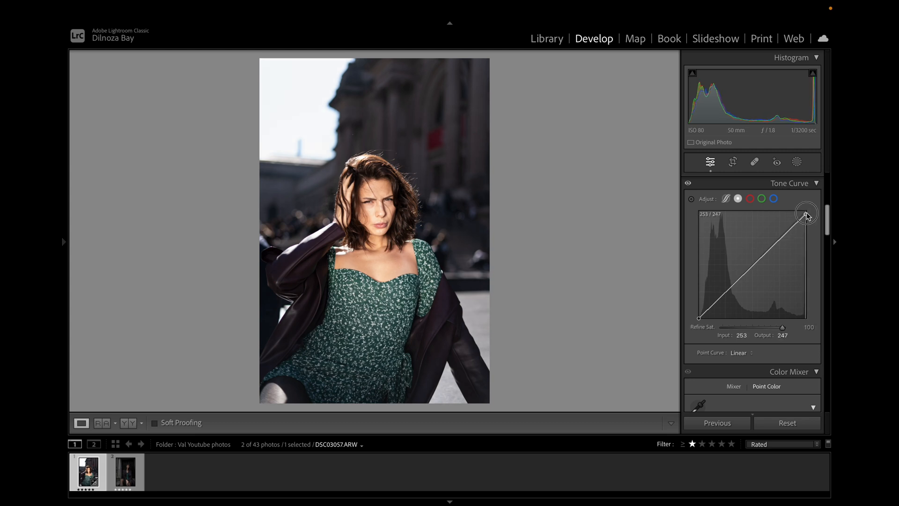
left_click_drag(808, 215, 806, 215)
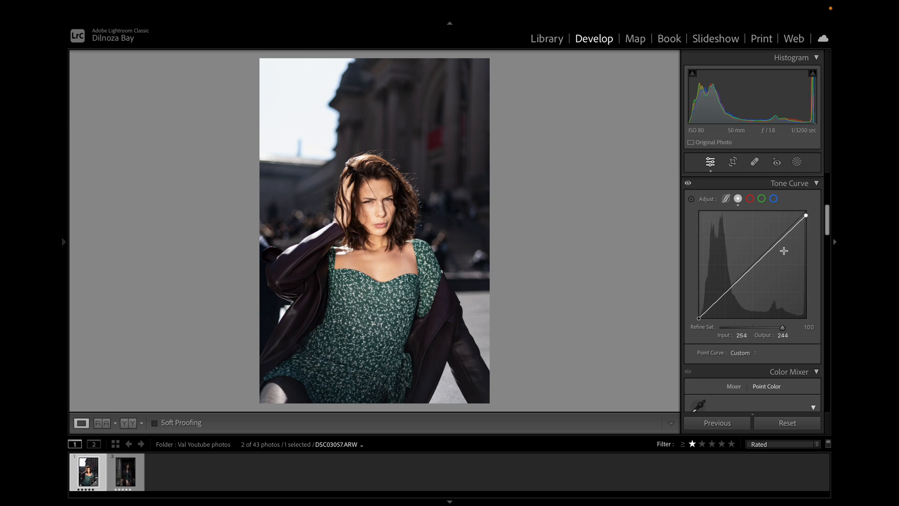
Step: Add tone curve points in the midtones, in the highlights at 193/187 and in the shadows at 70/65
left_click(760, 260)
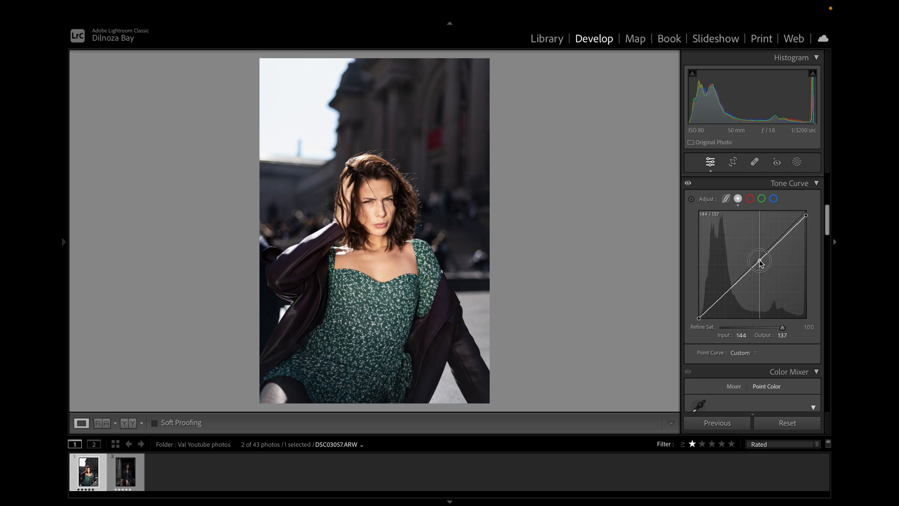
left_click_drag(761, 263, 780, 241)
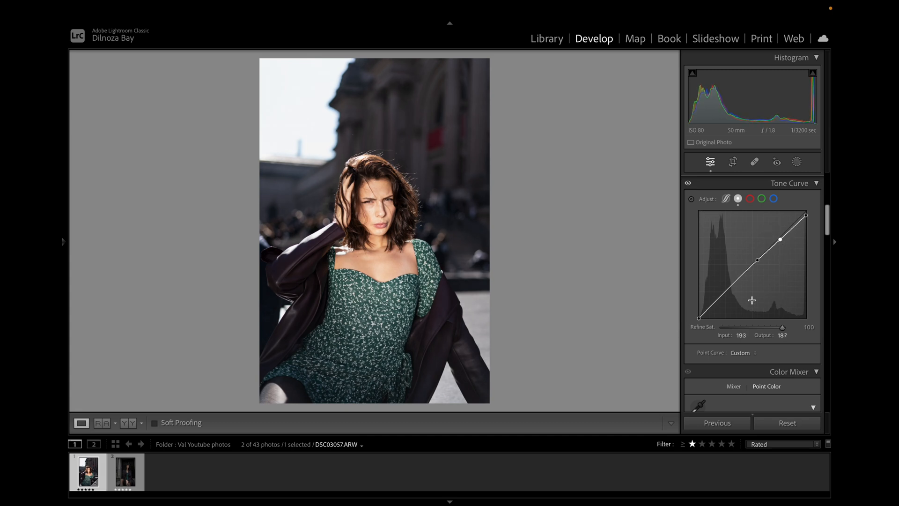
left_click(728, 291)
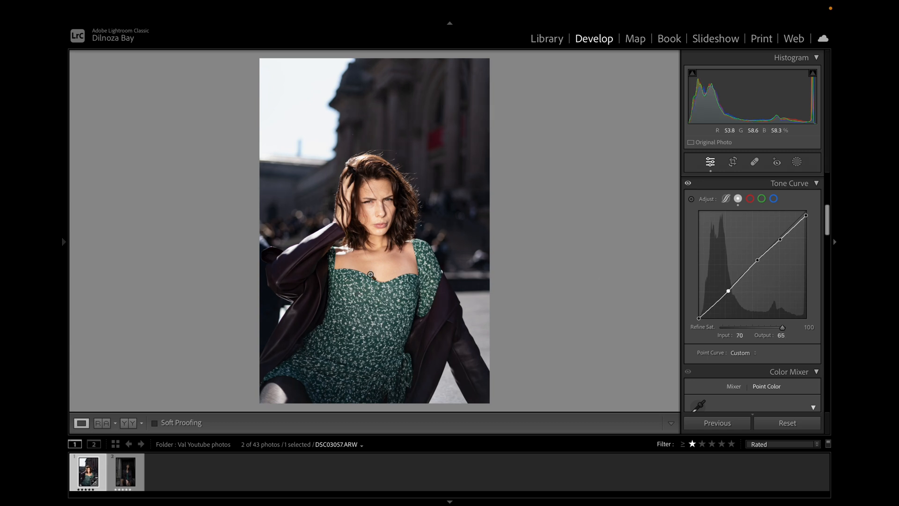
Step: Sample the dark purple of the woman's outfit near the photo's lower right as a Point Color swatch
scroll(763, 371, "down", 3)
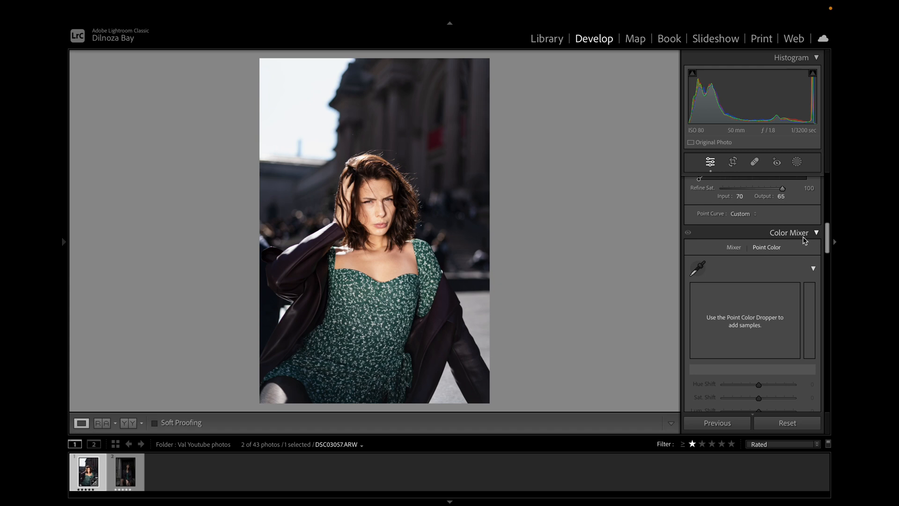
left_click(733, 248)
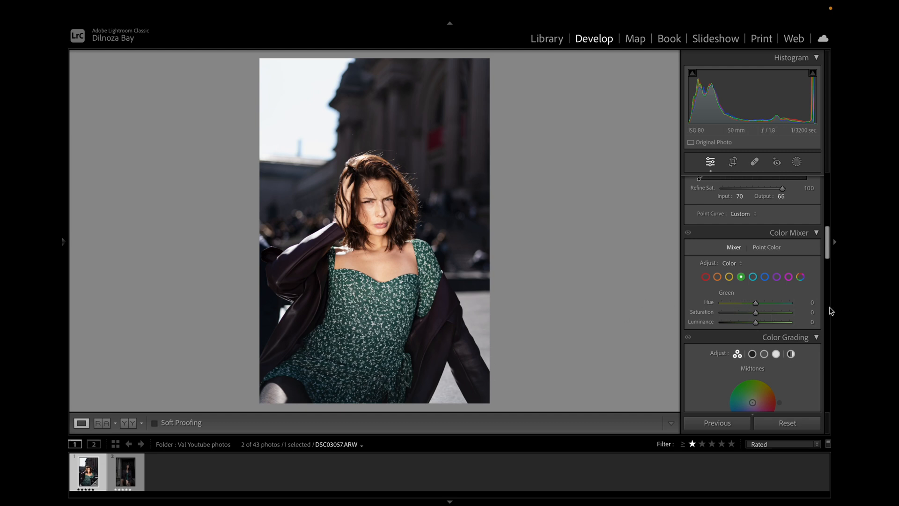
left_click(767, 247)
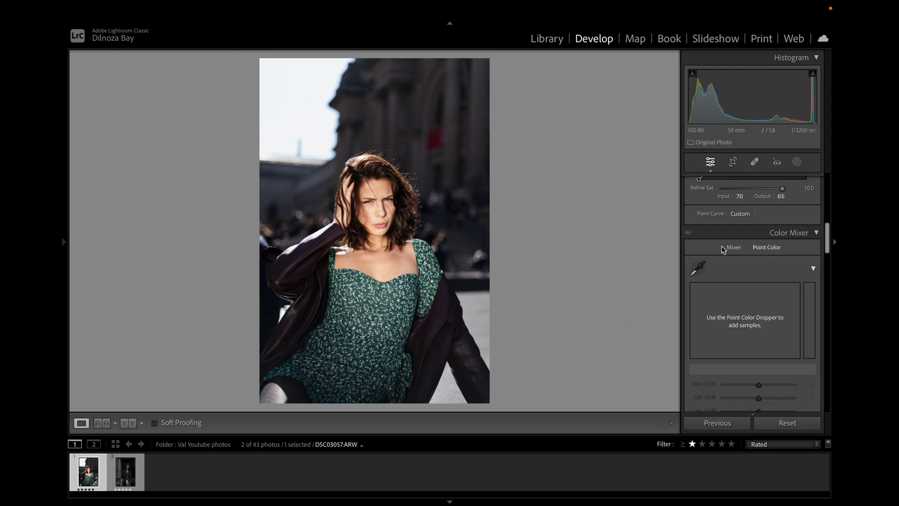
left_click(698, 268)
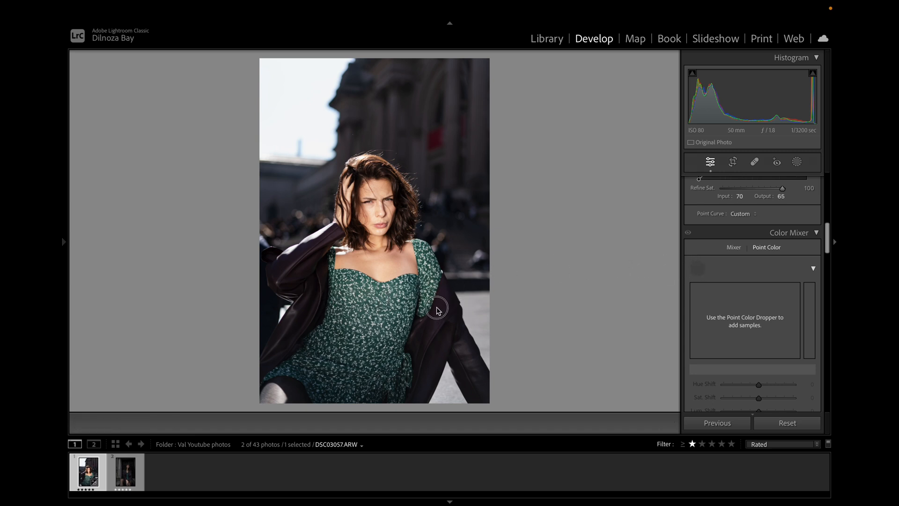
left_click(485, 356)
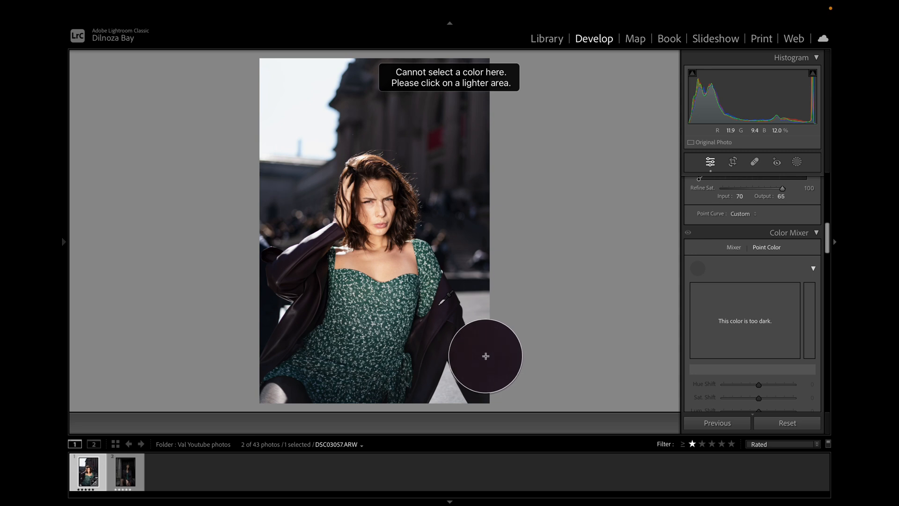
left_click_drag(486, 356, 457, 342)
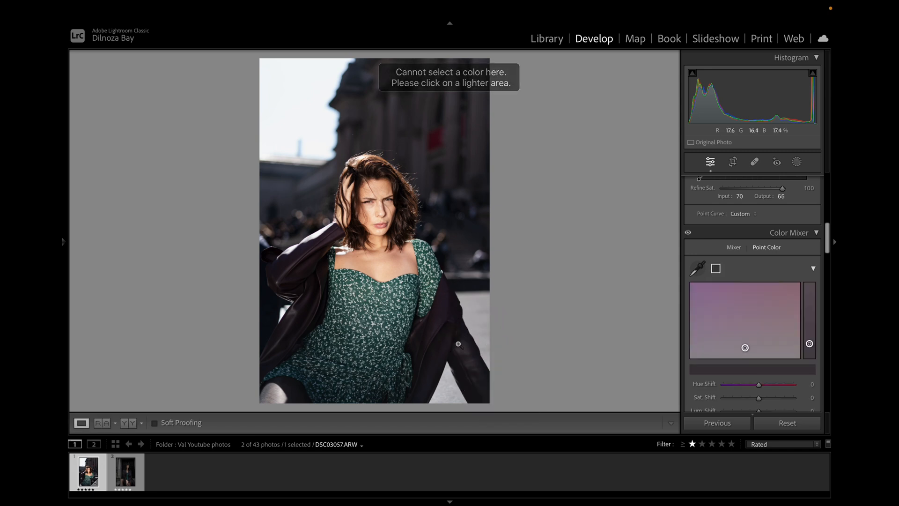
Step: Raise the purple swatch's luminance, and sample the dress's green as a second swatch with Hue Shift 1, Sat. Shift 9 and Lum. Shift 1
left_click_drag(809, 344, 812, 328)
left_click(697, 268)
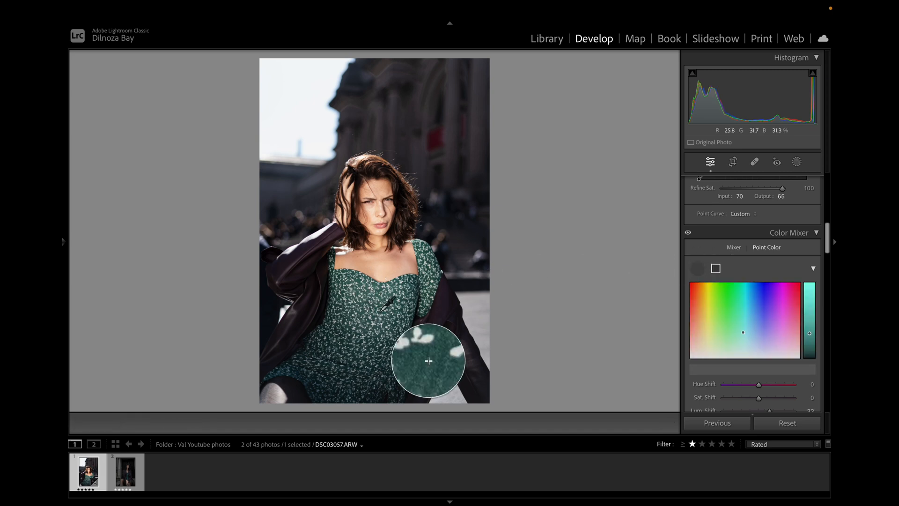
left_click(382, 311)
left_click_drag(809, 333, 809, 333)
mouse_move(739, 333)
left_mouse_down()
mouse_move(714, 311)
mouse_move(739, 313)
mouse_move(746, 331)
left_mouse_up()
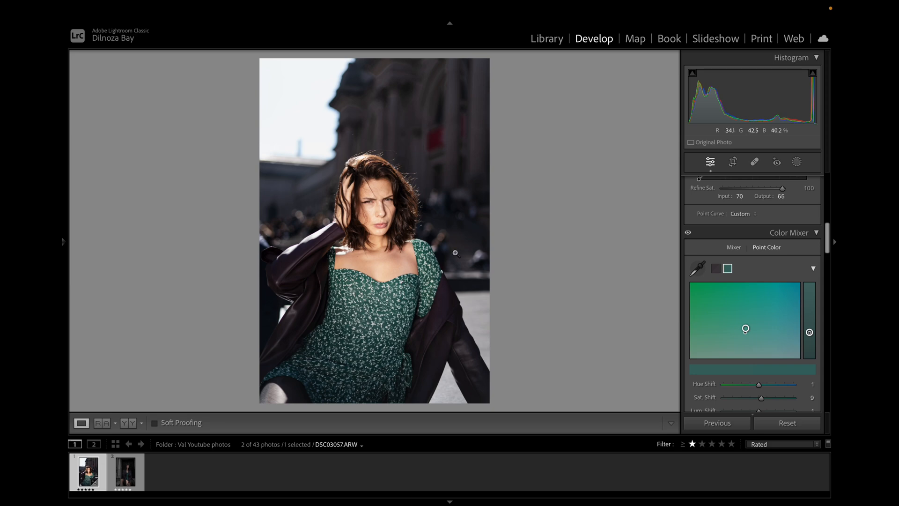
left_click(385, 218)
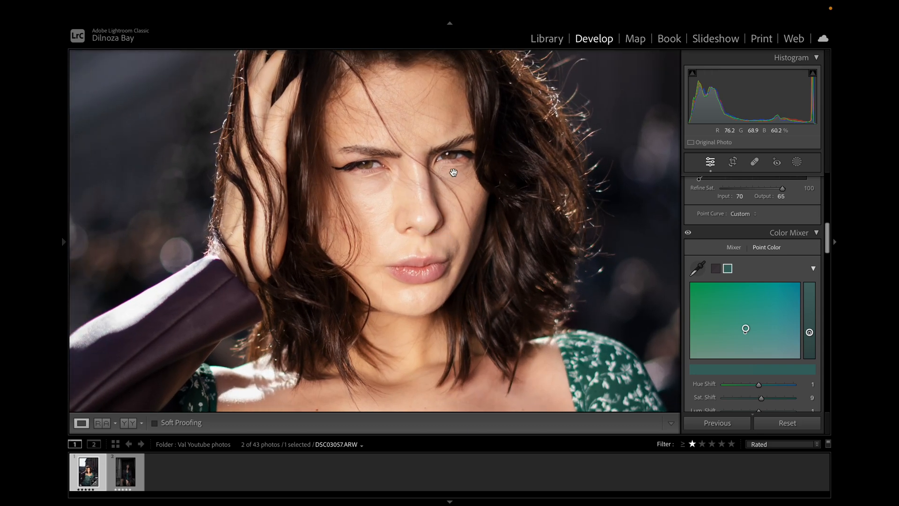
left_click(435, 248)
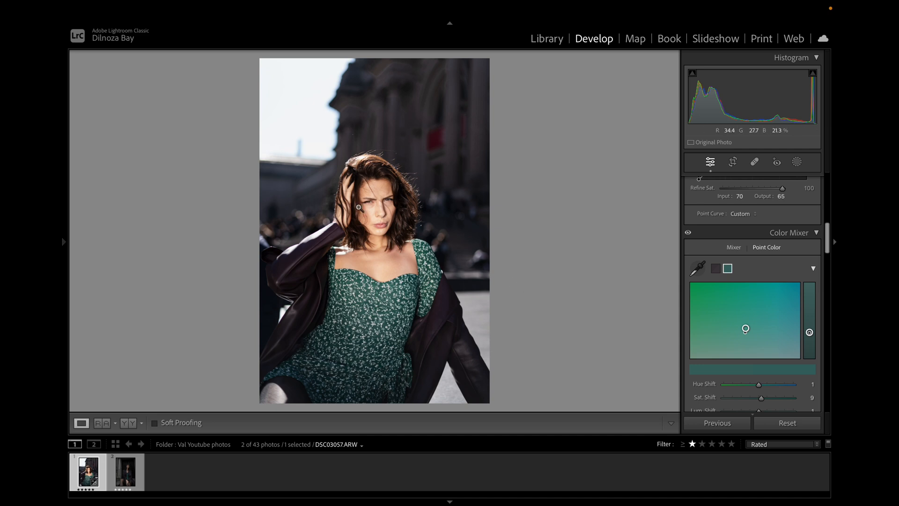
Step: Set Sharpening to Amount 86, Radius 1.5 and Masking 5, checking the face up close
scroll(764, 362, "down", 5)
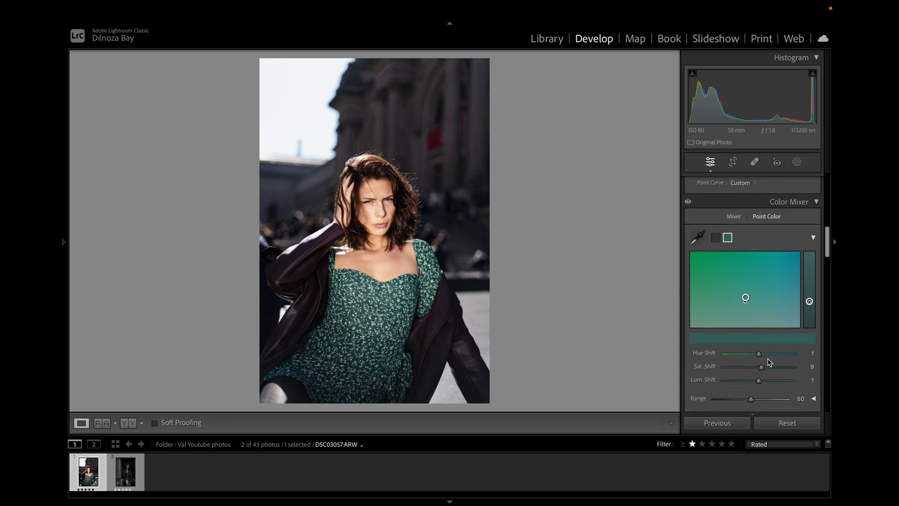
scroll(768, 362, "down", 4)
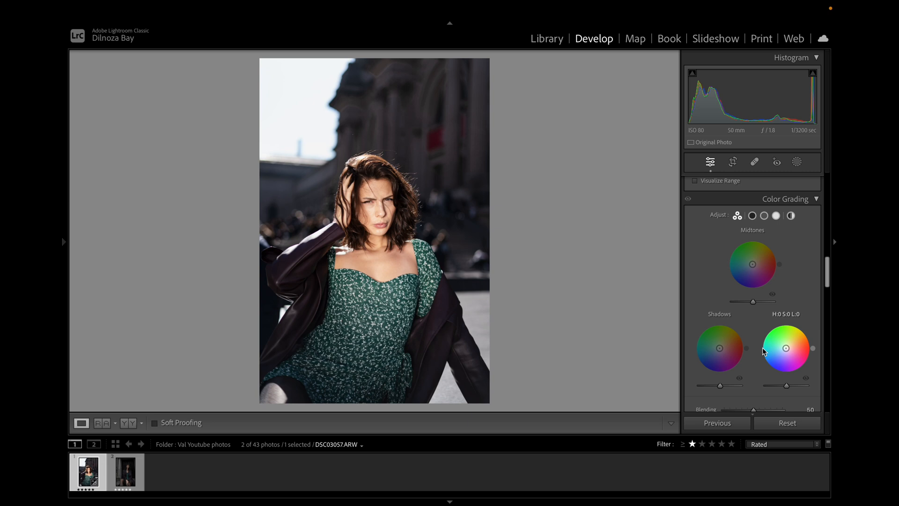
scroll(764, 351, "down", 1)
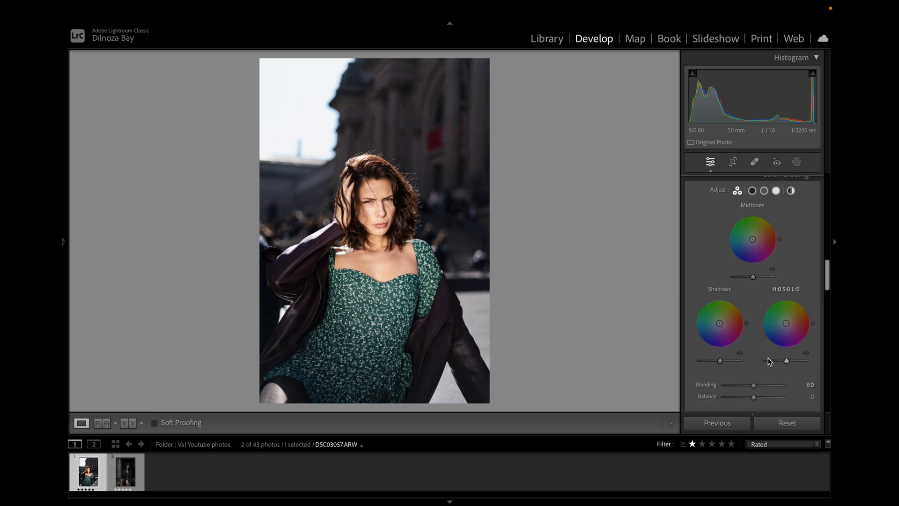
scroll(768, 362, "down", 2)
scroll(769, 361, "down", 2)
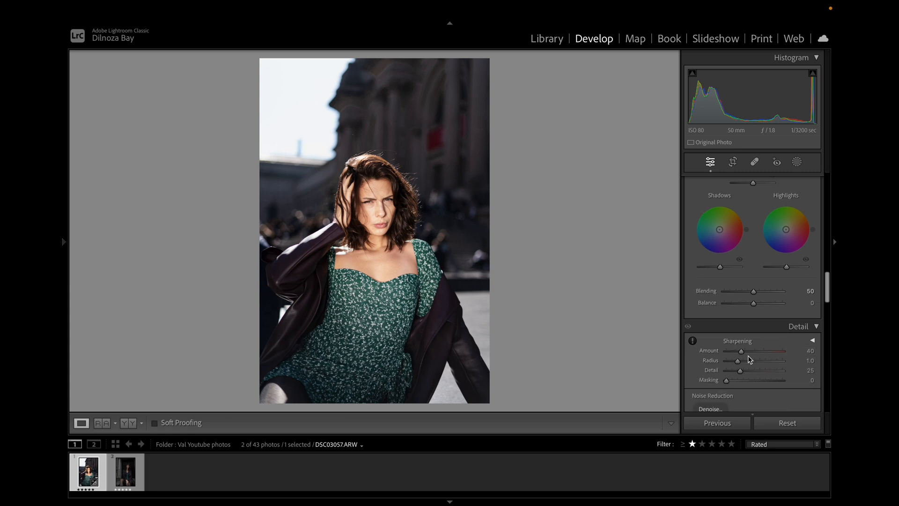
left_click_drag(741, 351, 758, 353)
left_click_drag(726, 380, 729, 382)
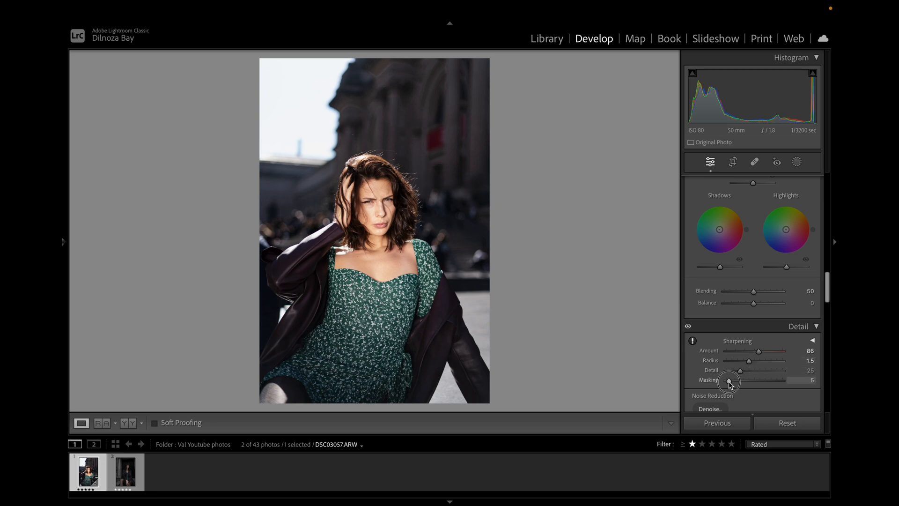
left_click(375, 277)
left_click_drag(389, 269, 433, 404)
left_click_drag(439, 260, 453, 330)
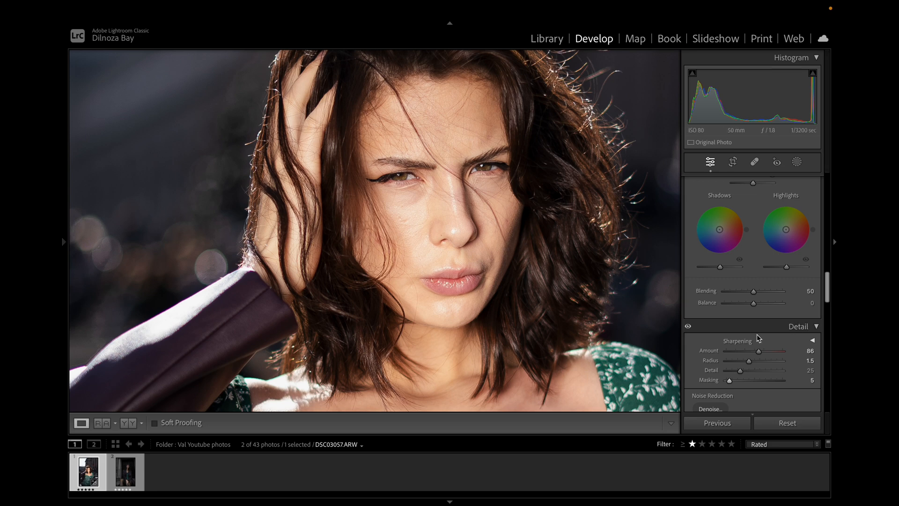
Step: Review the lens profile corrections, lens blur, vignetting, grain and calibration settings
scroll(696, 360, "down", 3)
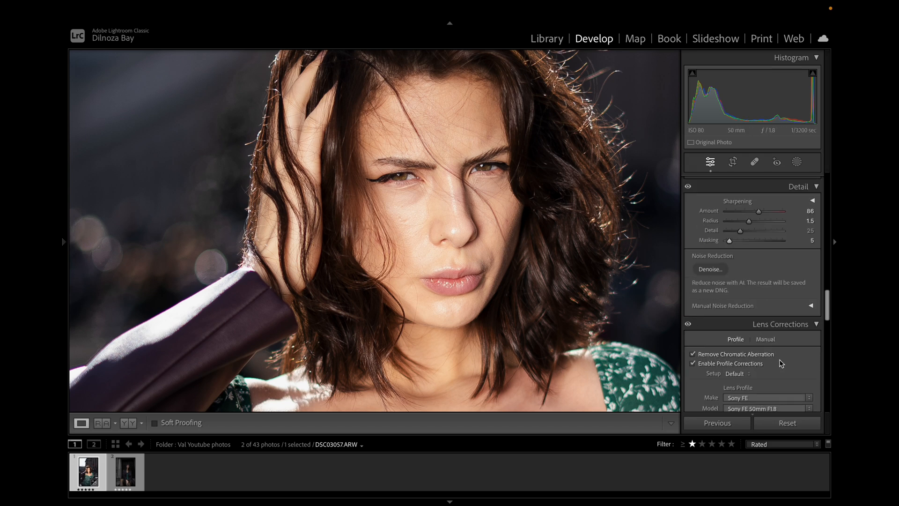
scroll(759, 386, "down", 1)
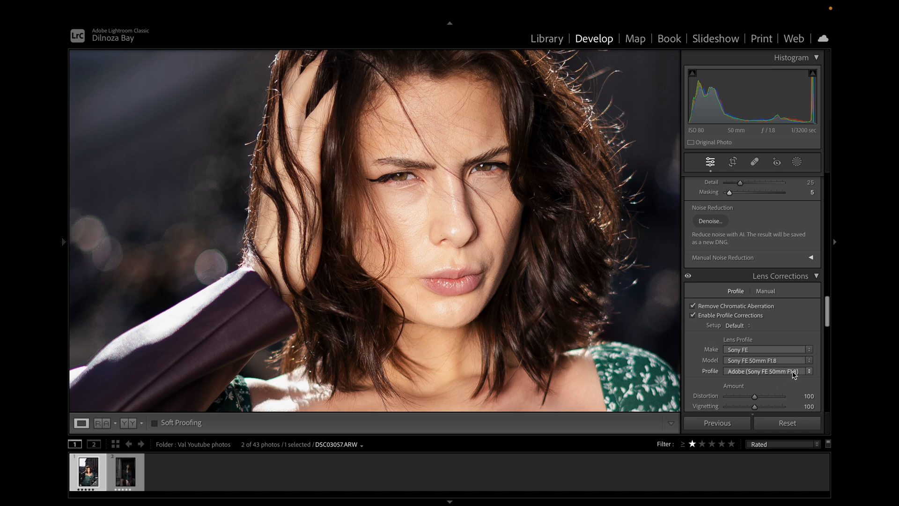
scroll(734, 366, "down", 3)
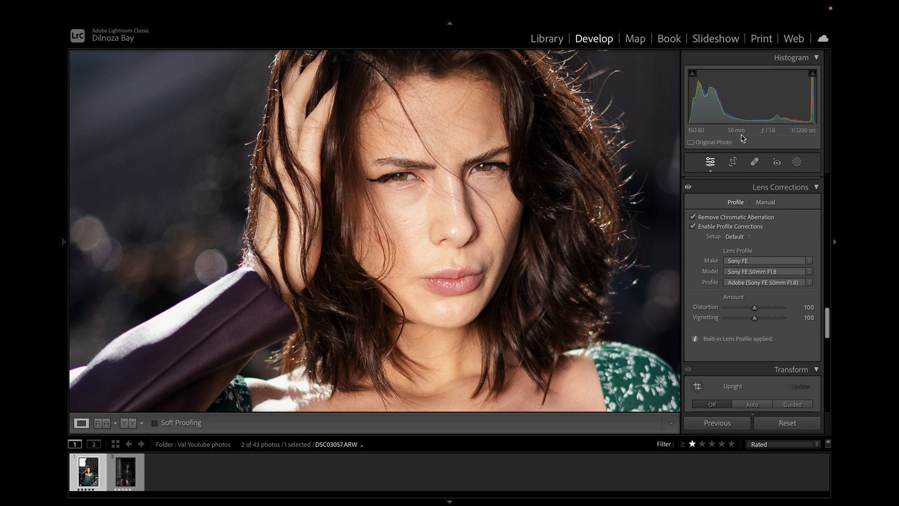
scroll(764, 347, "down", 6)
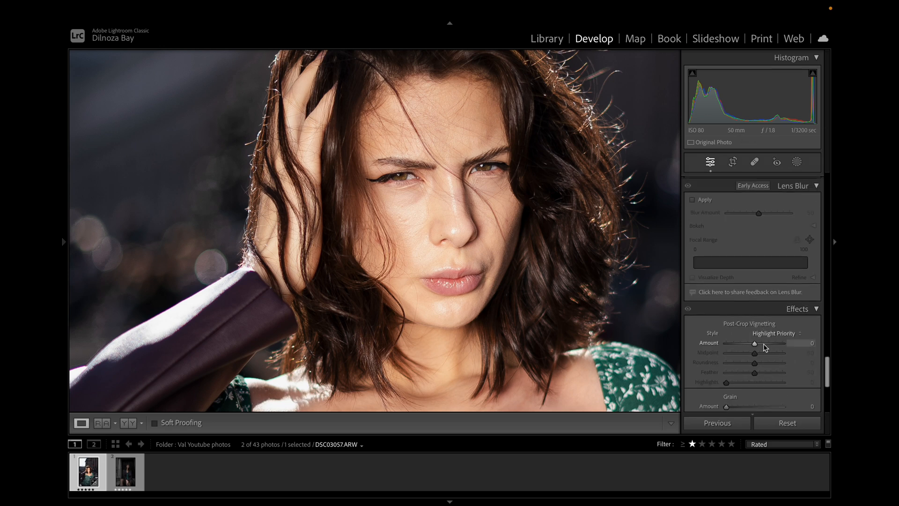
scroll(764, 347, "down", 5)
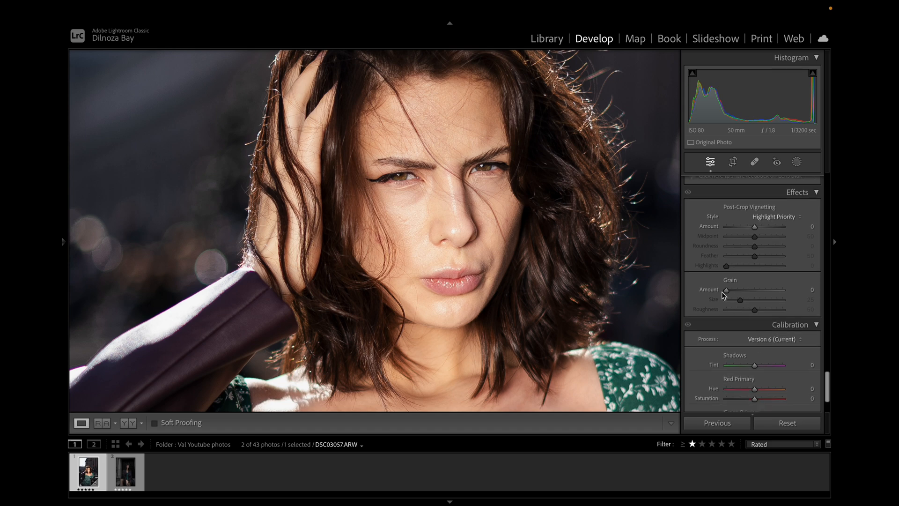
mouse_move(727, 290)
left_mouse_down()
mouse_move(785, 293)
mouse_move(721, 283)
mouse_move(785, 291)
mouse_move(727, 291)
left_mouse_up()
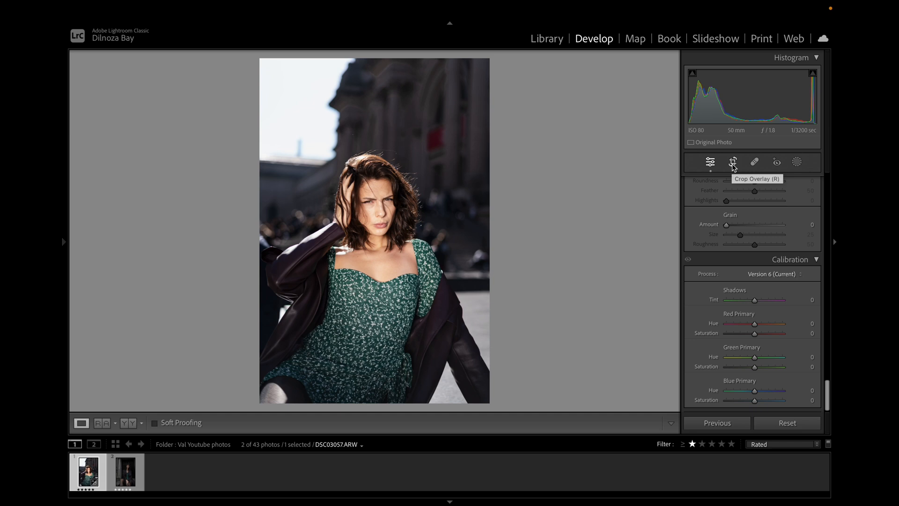
Step: Crop the photo tighter around the woman by lowering the top edge to just above her head, keeping the original aspect ratio
left_click(733, 163)
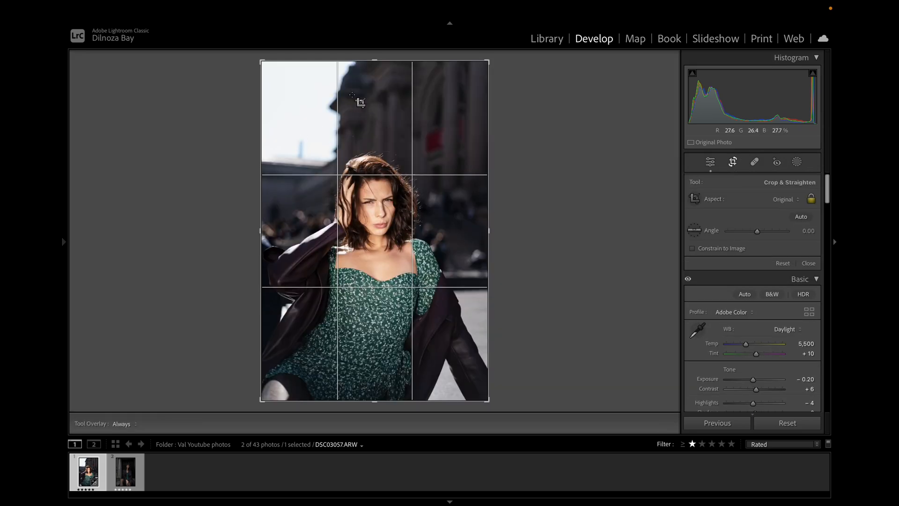
left_click_drag(373, 58, 373, 84)
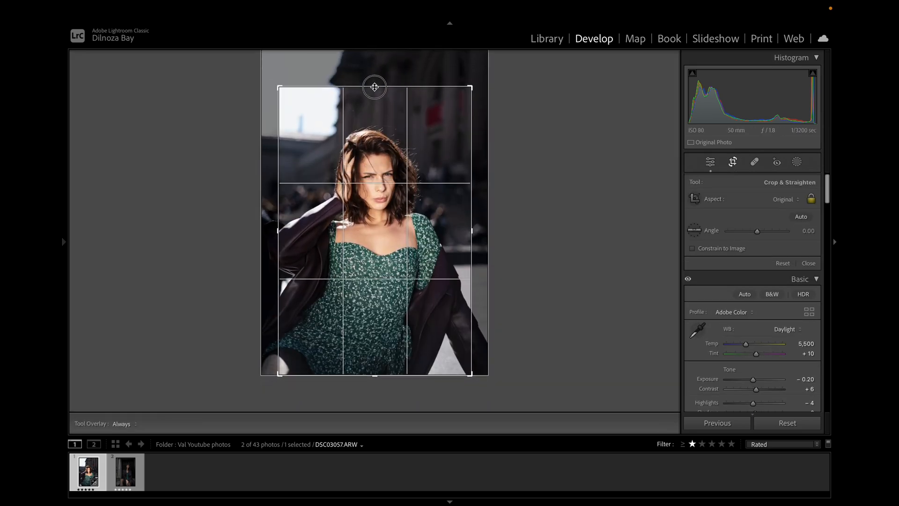
key("Return")
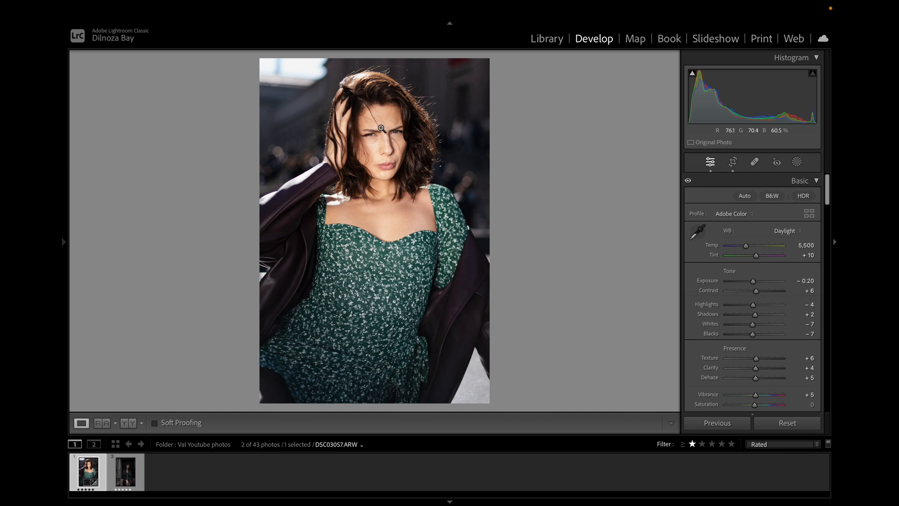
Step: Compare the before and after versions side by side, both in full and close up on the face
left_click(126, 423)
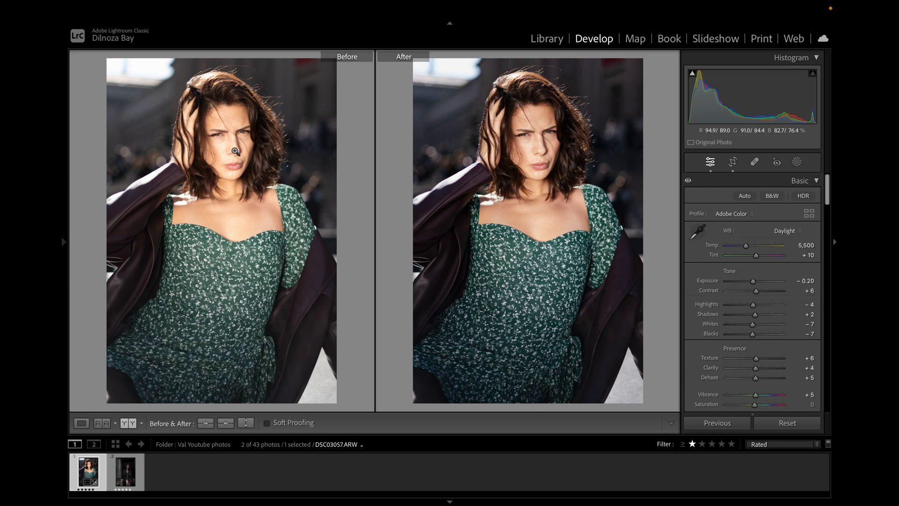
left_click_drag(235, 151, 256, 214)
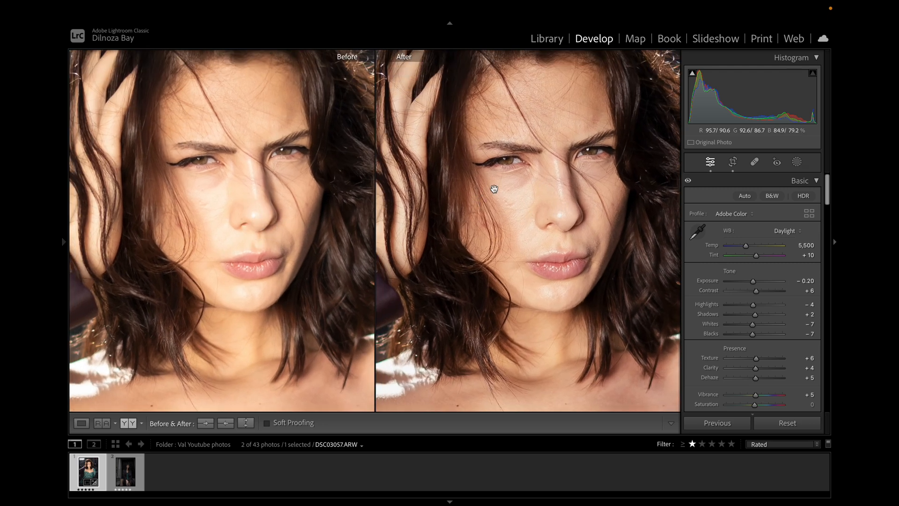
left_click(512, 206)
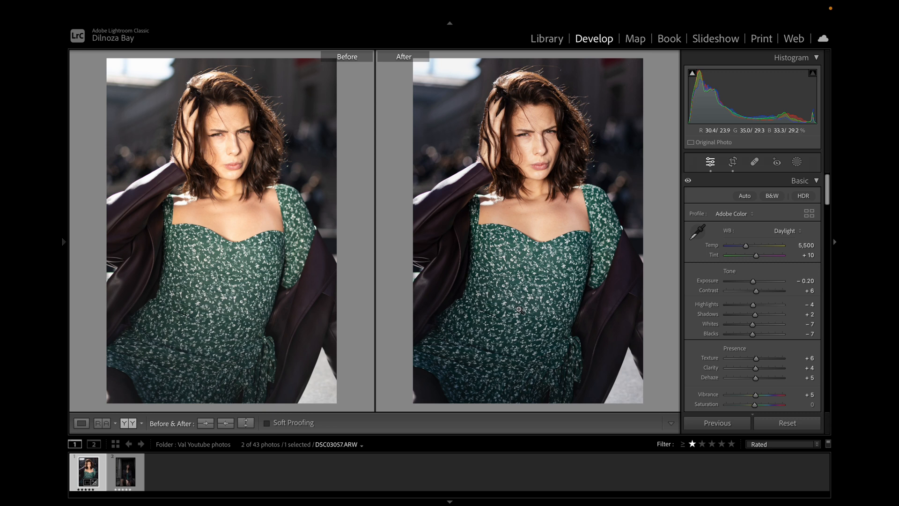
left_click(77, 426)
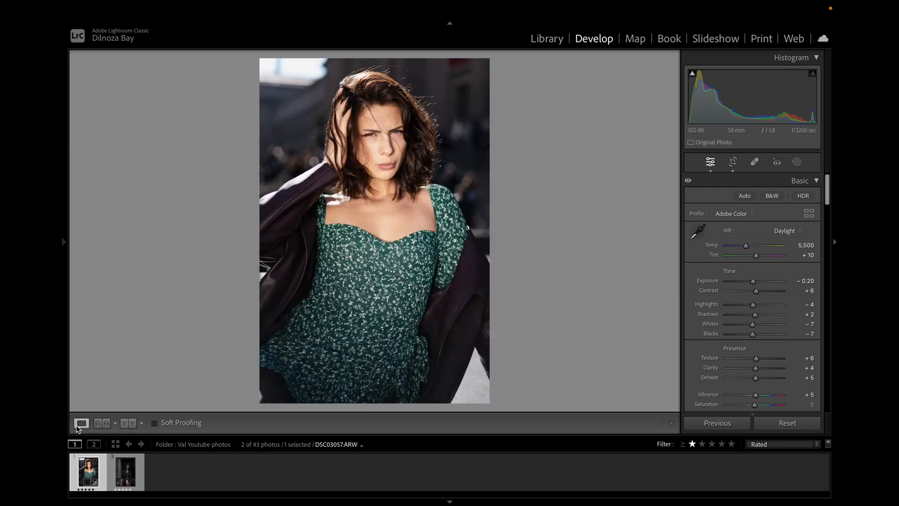
Step: Heal the blemish on the cheek beside the nose using the Heal mode at Size 45, Feather 100 and Opacity 100
left_click(381, 167)
mouse_move(381, 166)
left_mouse_down()
mouse_move(423, 261)
mouse_move(443, 276)
left_mouse_up()
left_click(755, 163)
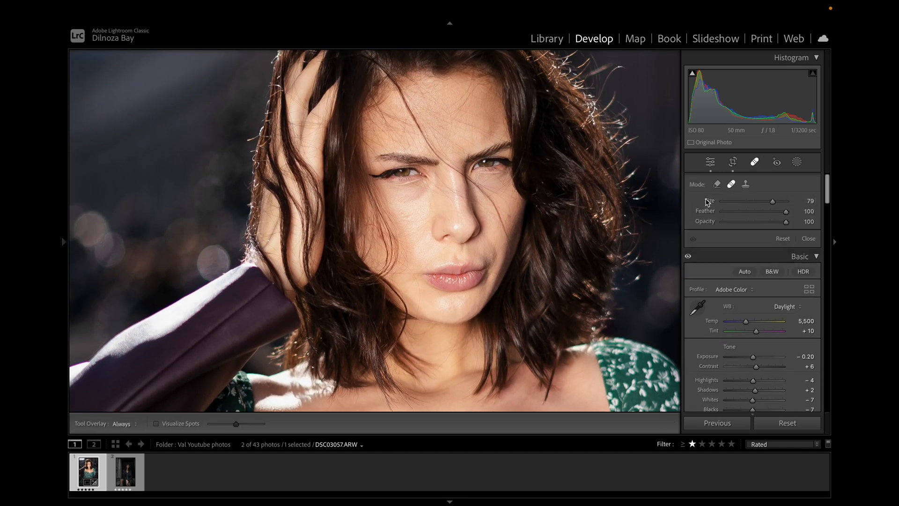
left_click(731, 185)
scroll(642, 197, "down", 3)
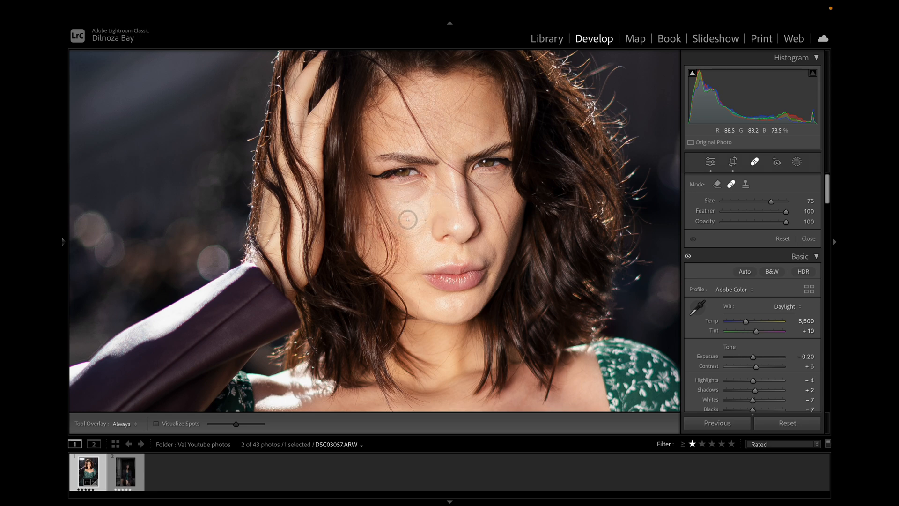
scroll(407, 219, "down", 10)
left_click(407, 218)
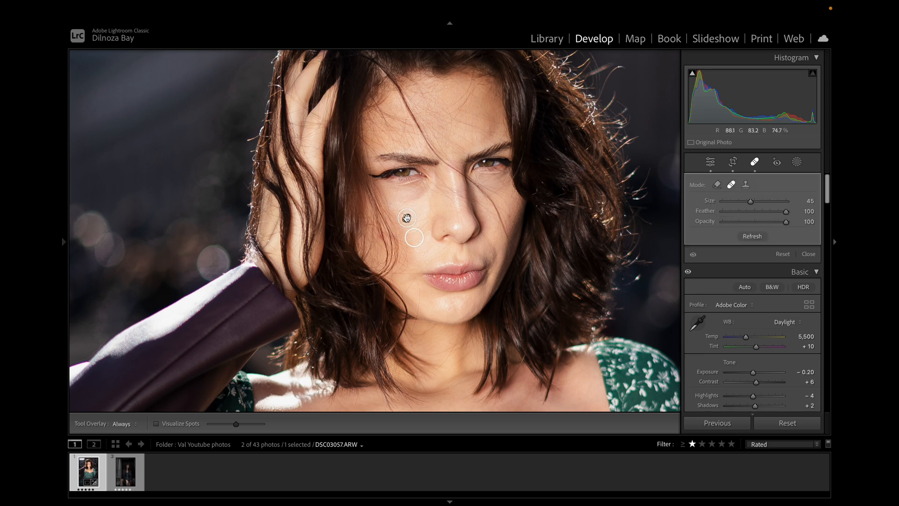
left_click(437, 270)
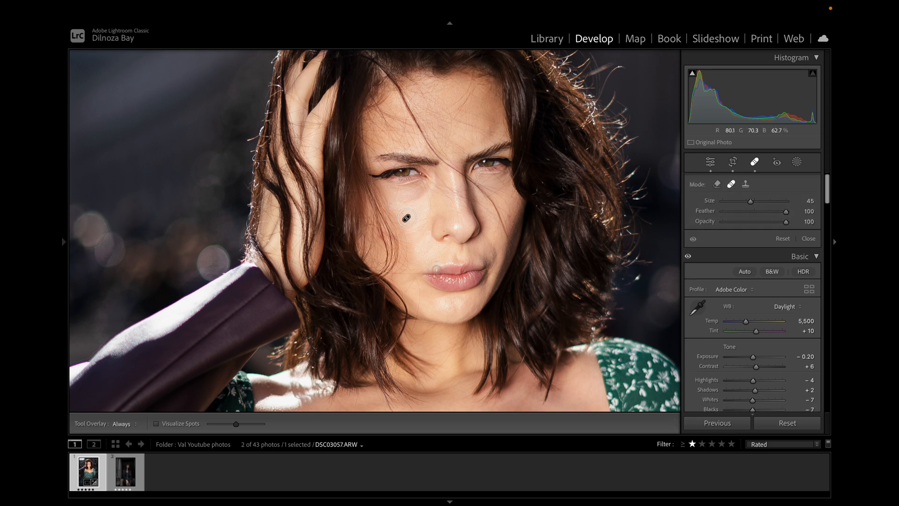
Step: Heal further spots on both outer cheeks and the forehead, using Size 50 for the cheek spot beside the raised hand
left_click(506, 217)
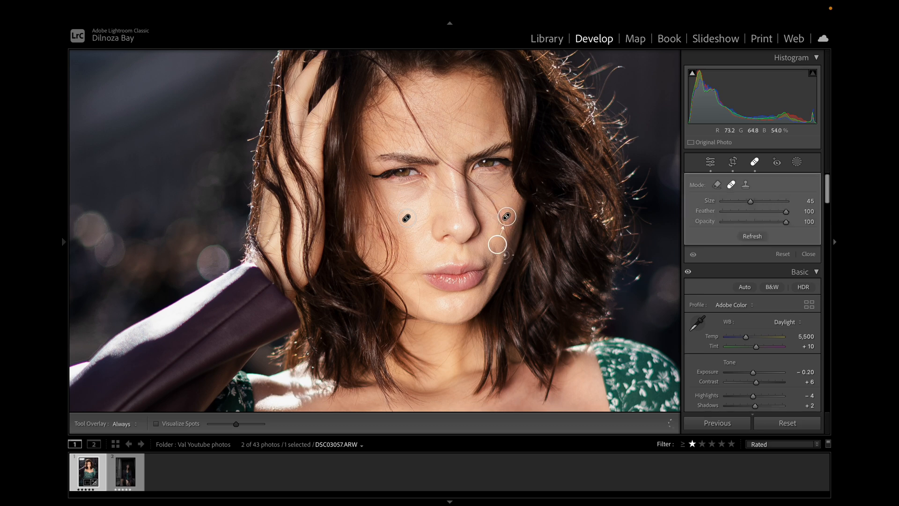
left_click(505, 256)
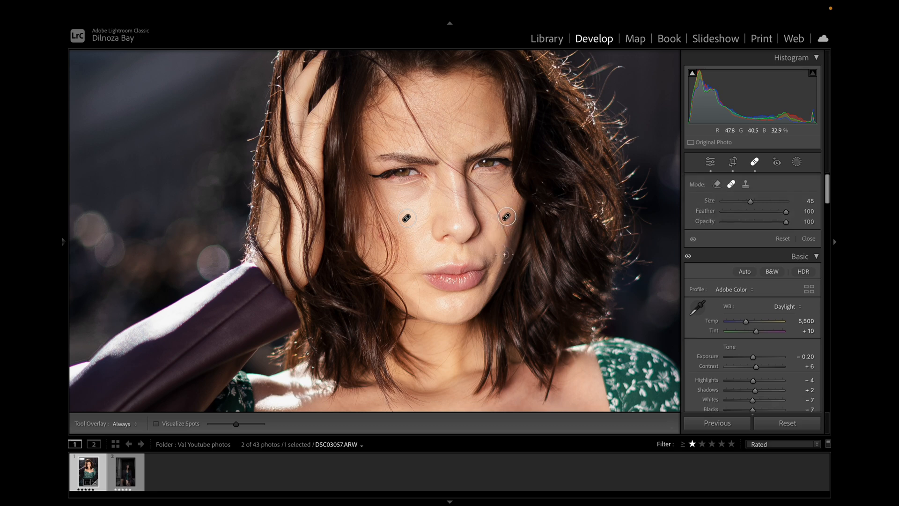
left_click(381, 239)
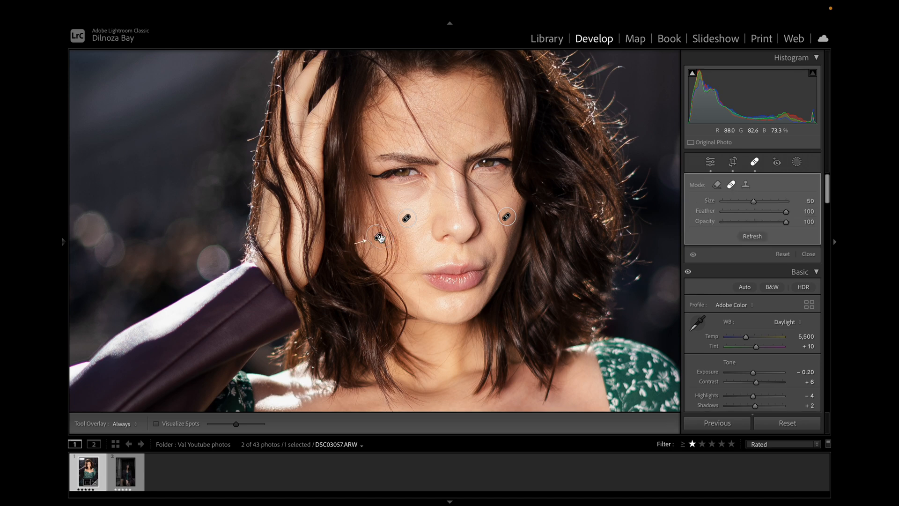
left_click_drag(347, 242, 368, 219)
left_click(488, 131)
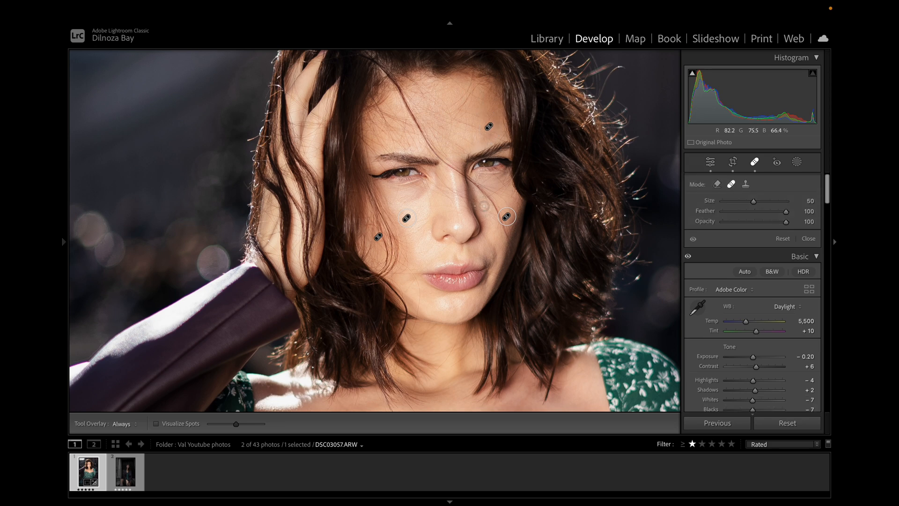
left_click(710, 162)
Step: Examine the retouched portrait in full view and close up on the face
left_click_drag(453, 202, 443, 213)
left_click(443, 213)
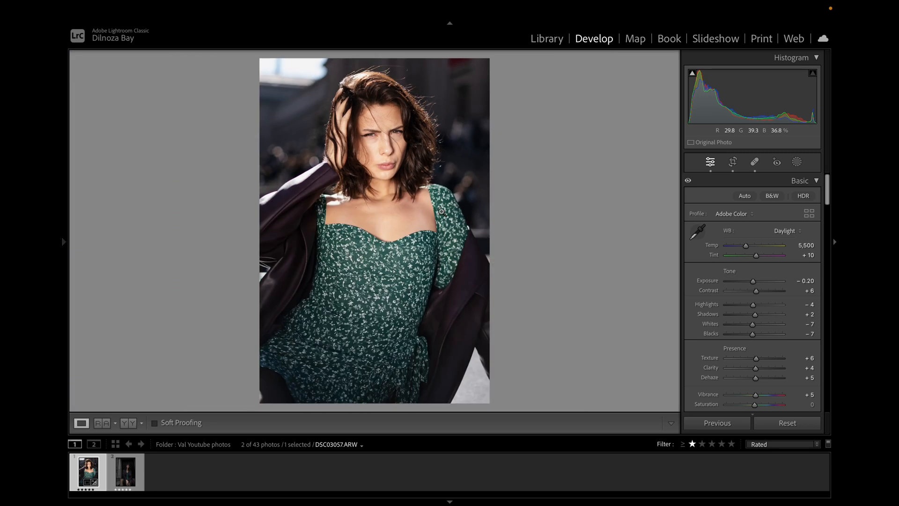
left_click(396, 163)
left_click_drag(396, 163, 457, 252)
left_click_drag(424, 228, 450, 224)
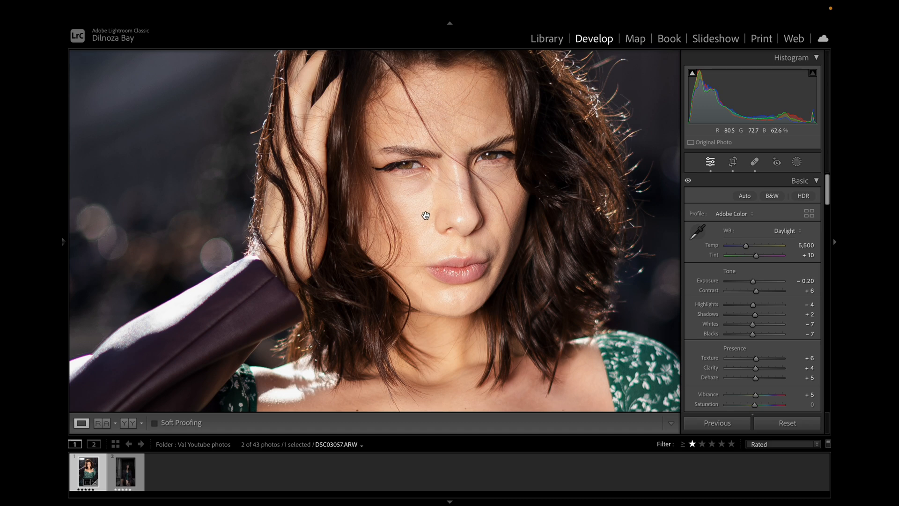
left_click_drag(476, 233, 492, 255)
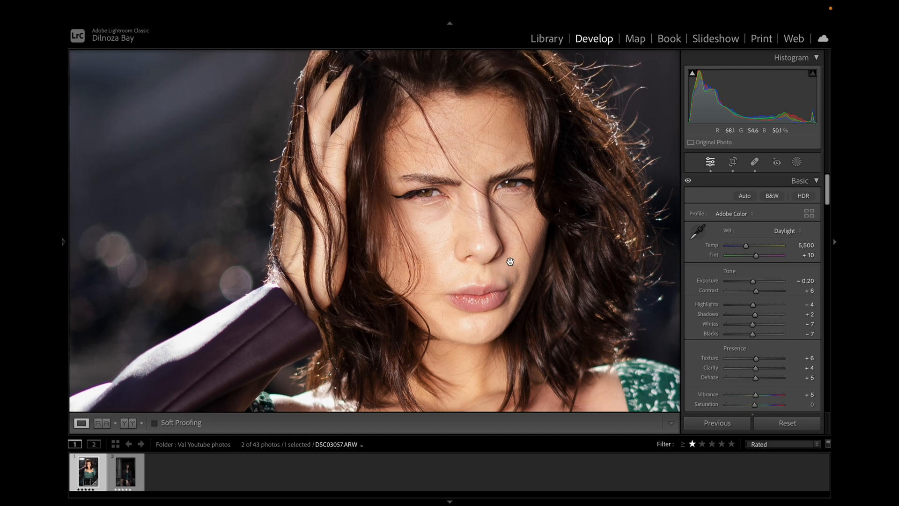
Step: Heal the skin under both eyes using the Heal mode at Size 25, Feather 100 and Opacity 100
left_click(755, 162)
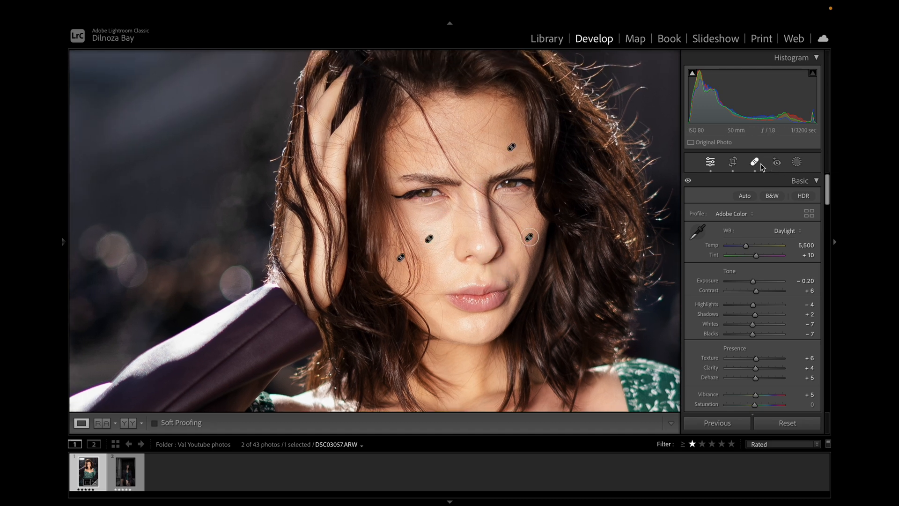
scroll(423, 205, "down", 5)
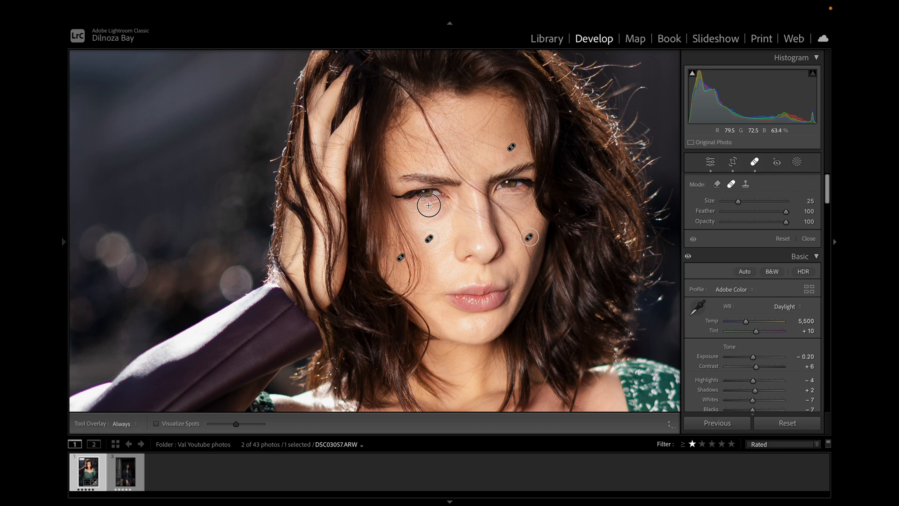
left_click_drag(430, 205, 444, 204)
left_click_drag(516, 195, 525, 201)
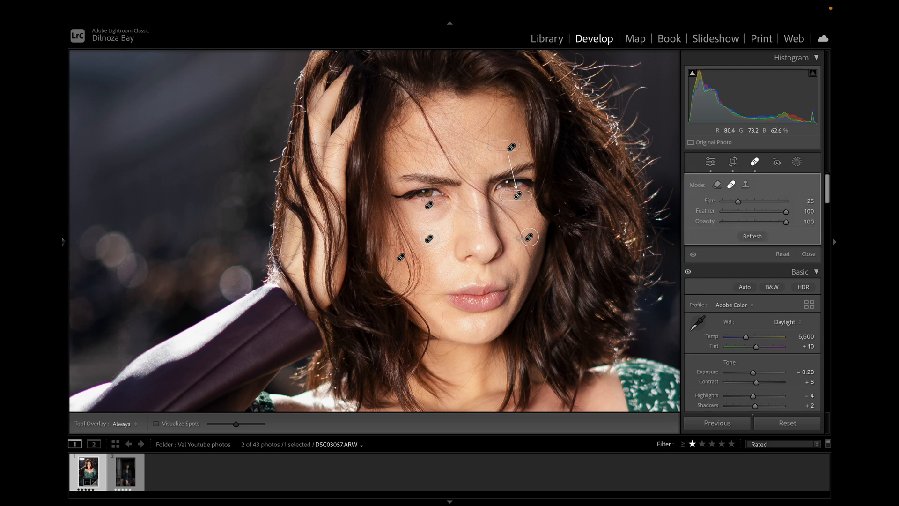
left_click(517, 238)
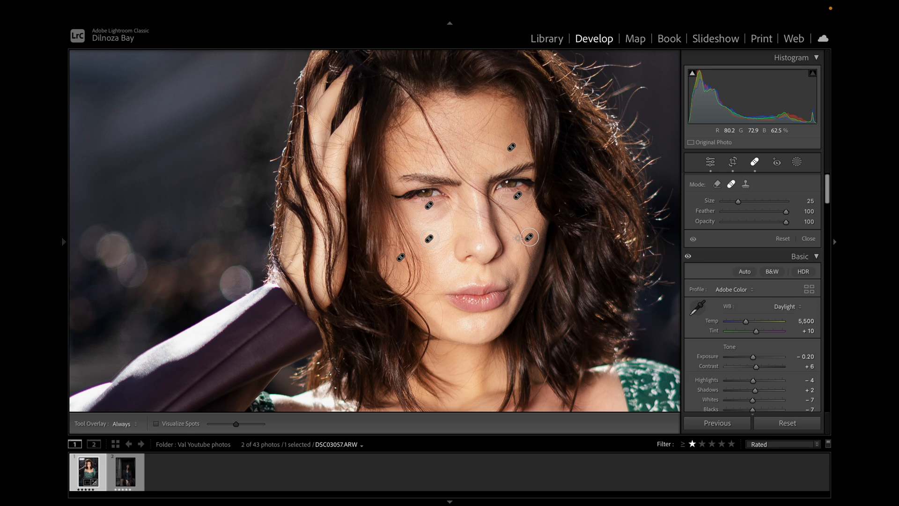
key("q")
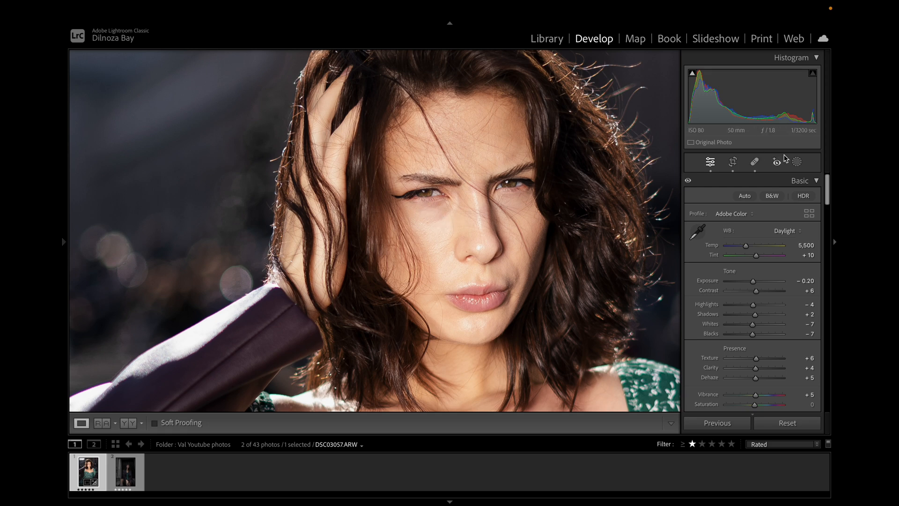
Step: Create a people mask that covers only the woman's lips
left_click(797, 161)
left_click(711, 162)
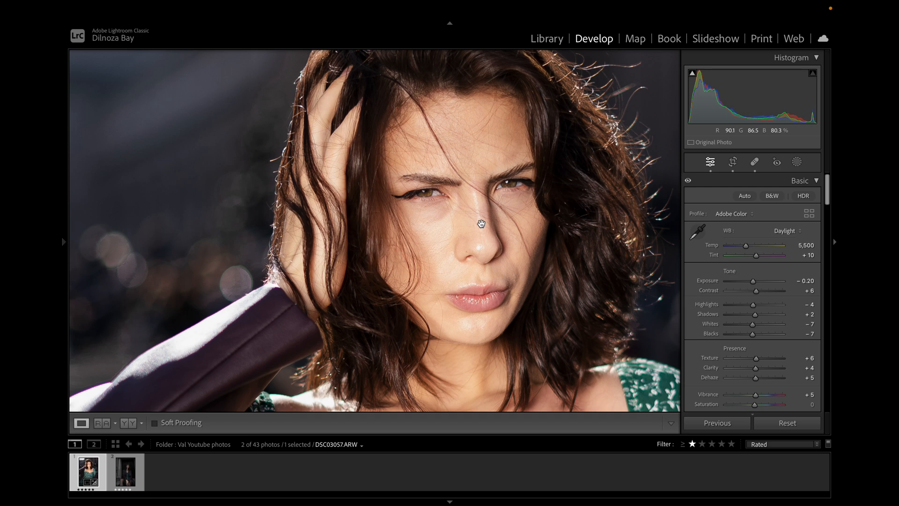
key("shift+w")
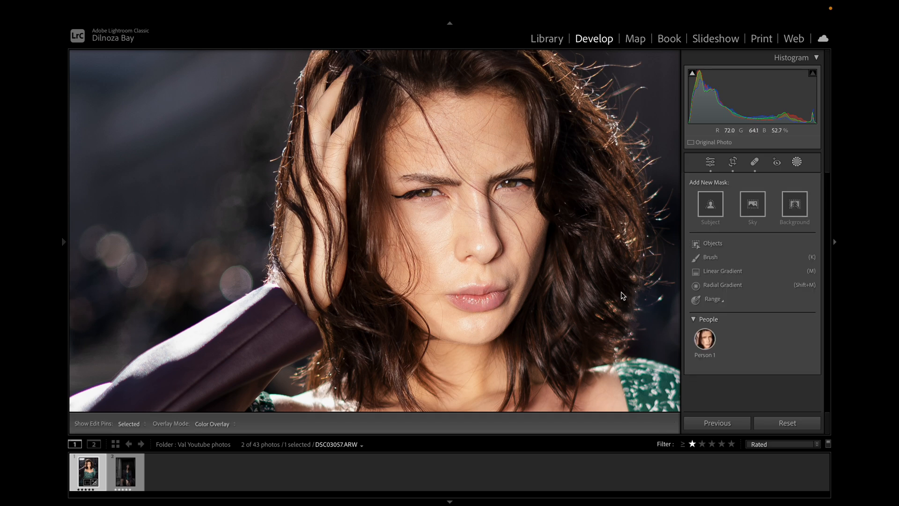
mouse_move(706, 344)
left_click(706, 344)
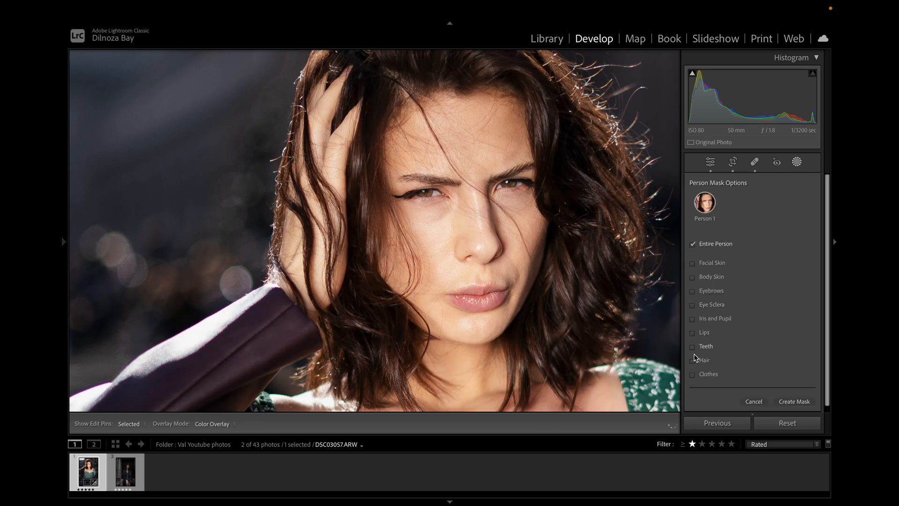
left_click(693, 333)
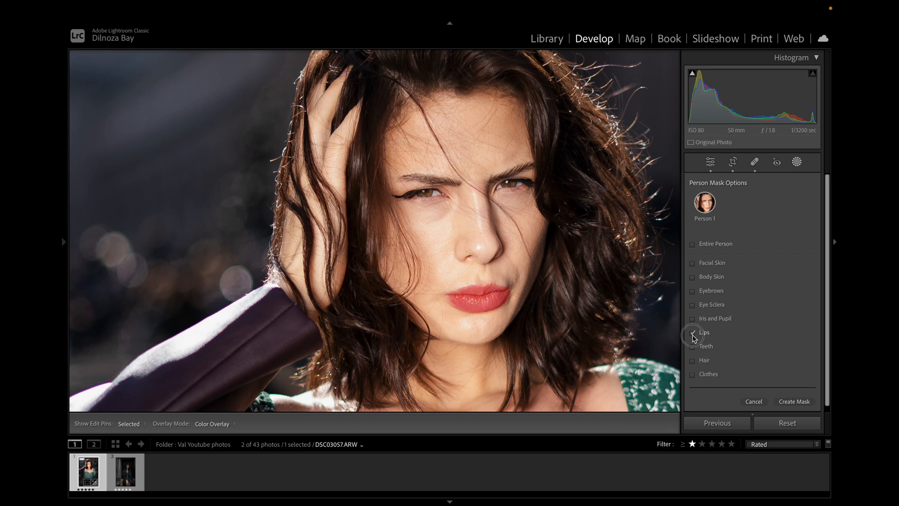
left_click(794, 401)
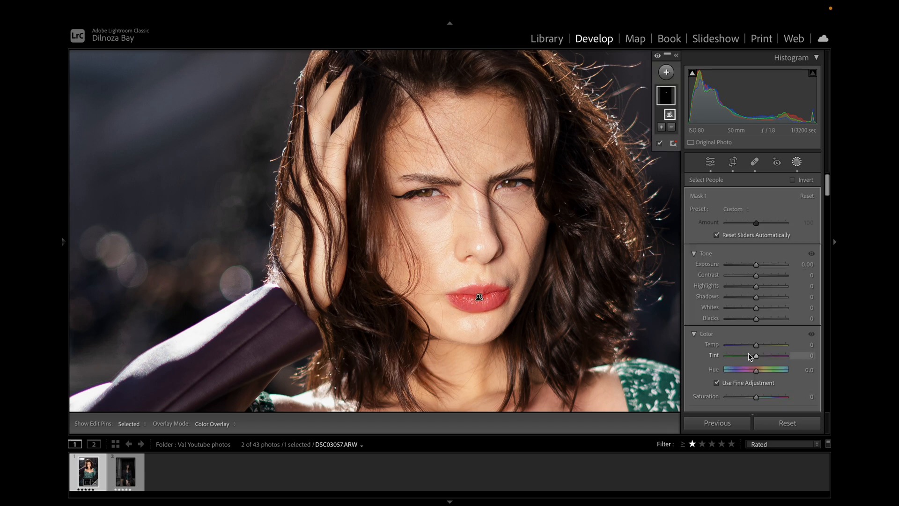
Step: Set the lips mask's Tint to 6, then sample the lip color with Point Color, lowering its Hue Shift slightly and raising its Sat. Shift
left_click_drag(756, 358, 757, 359)
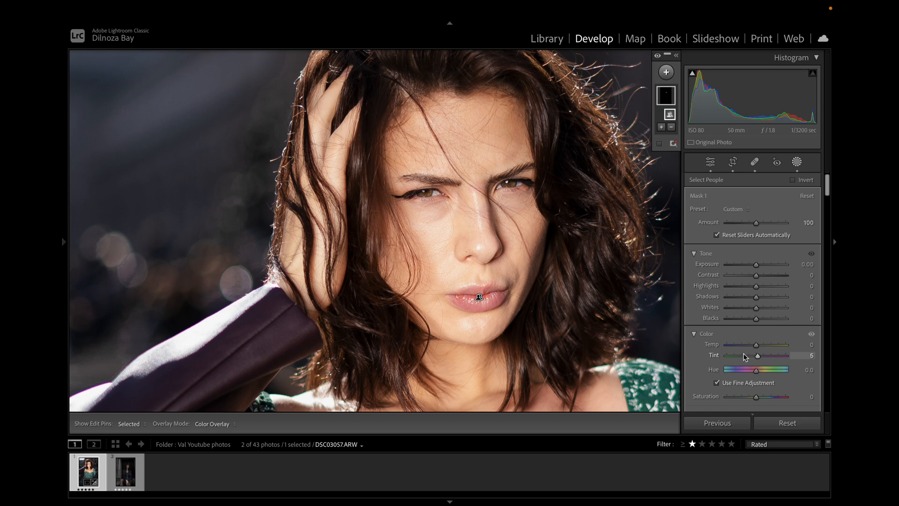
scroll(753, 347, "down", 5)
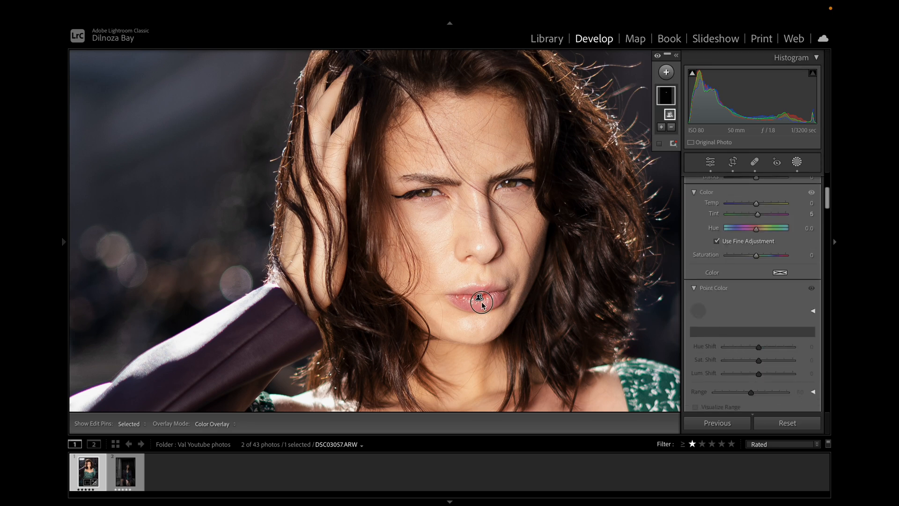
left_click(482, 303)
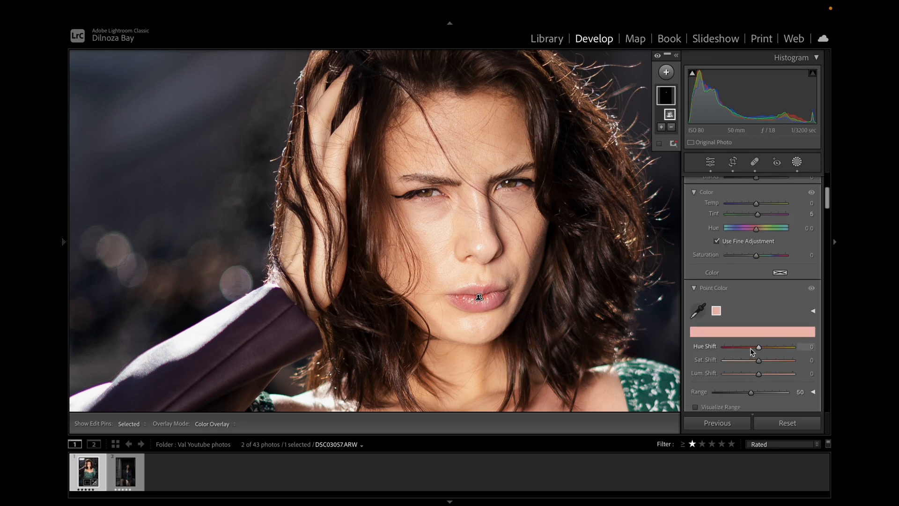
left_click_drag(757, 348, 754, 348)
left_click_drag(759, 360, 762, 361)
left_click(710, 163)
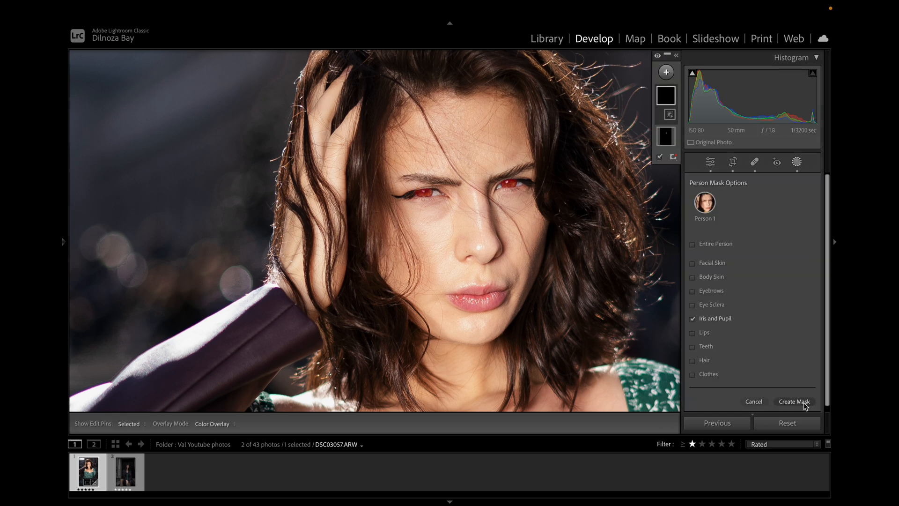
Step: Create an Iris and Pupil mask with Shadows 22, Tint -13 and slightly raised Exposure
left_click(804, 403)
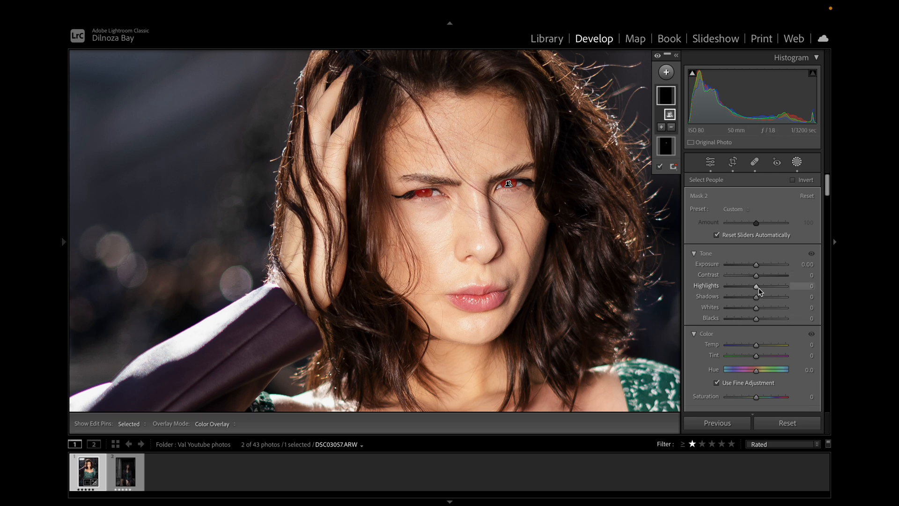
left_click_drag(756, 296, 759, 299)
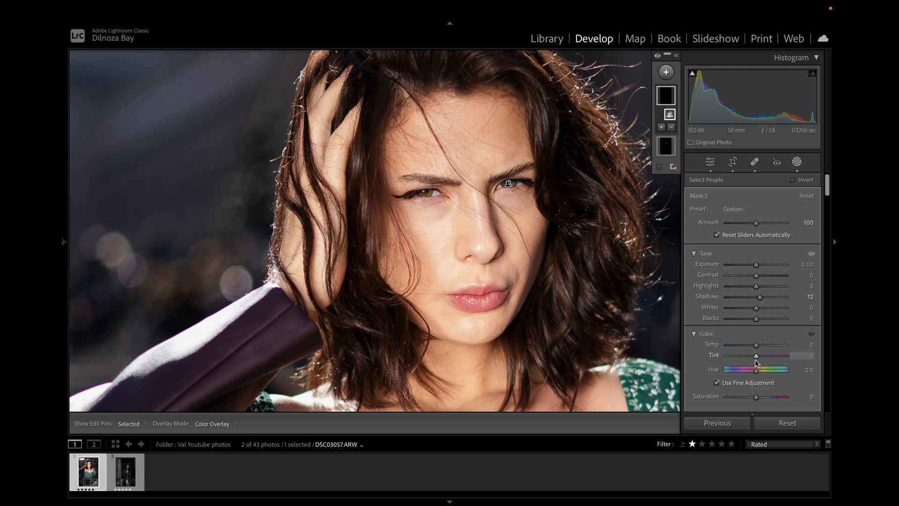
left_click_drag(755, 360, 752, 357)
left_click_drag(759, 300, 762, 302)
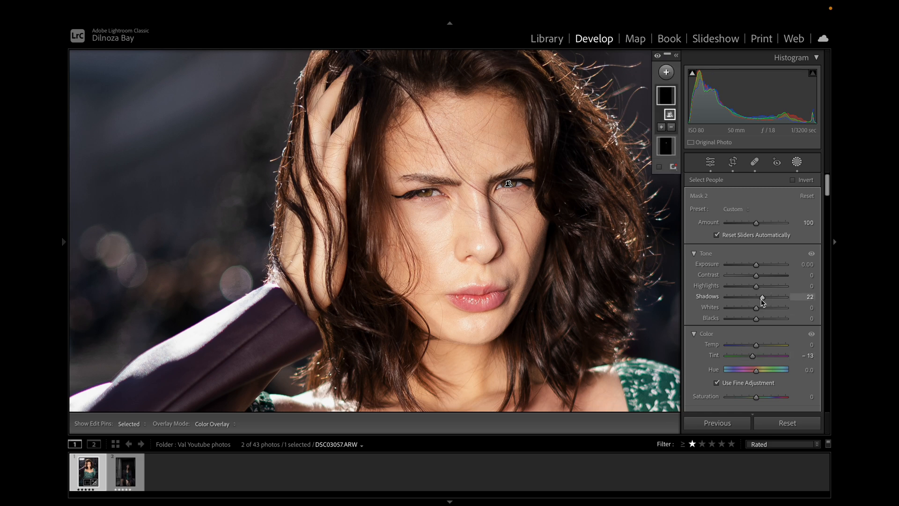
left_click_drag(756, 265, 760, 267)
left_click(710, 164)
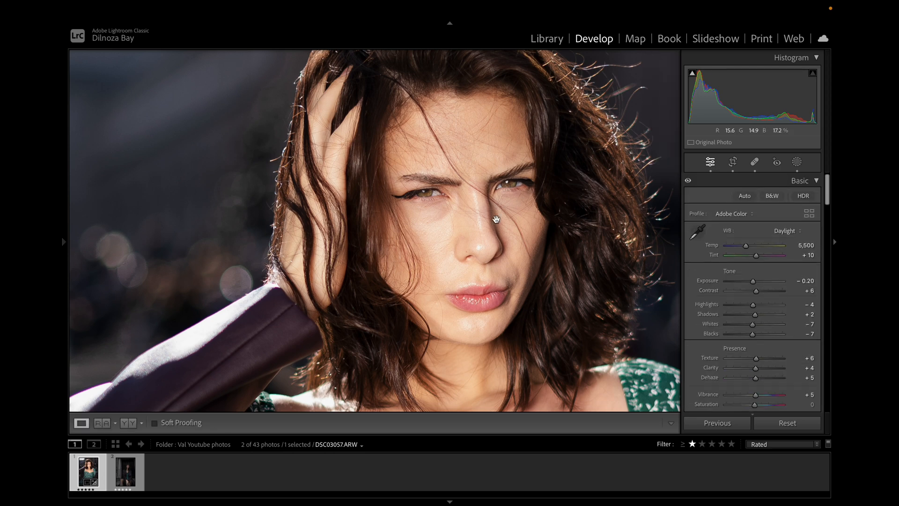
Step: Compare the face before and after the edits side by side, and return to the single view
key("z")
left_click(131, 424)
left_click_drag(239, 189, 274, 341)
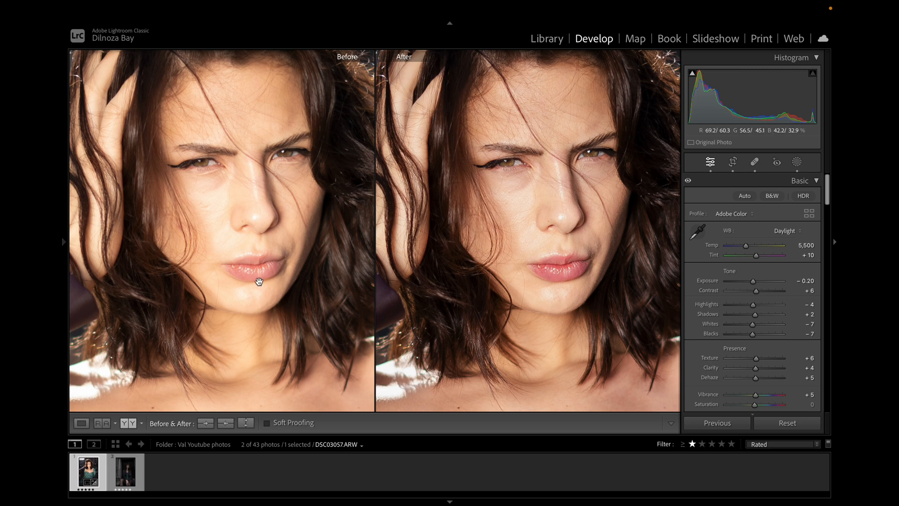
left_click(81, 423)
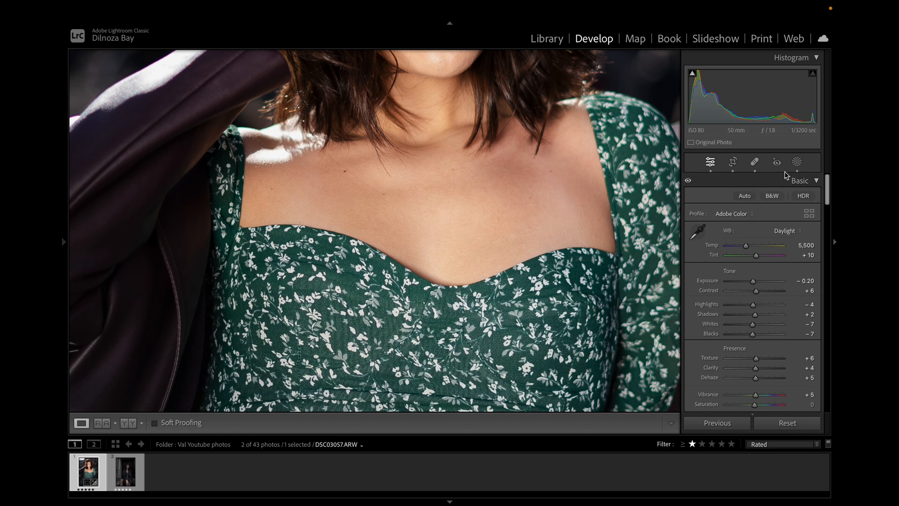
Step: Heal the chest skin beside the dress strap with a vertical stroke at Size 76, Feather 100 and Opacity 100
left_click(755, 162)
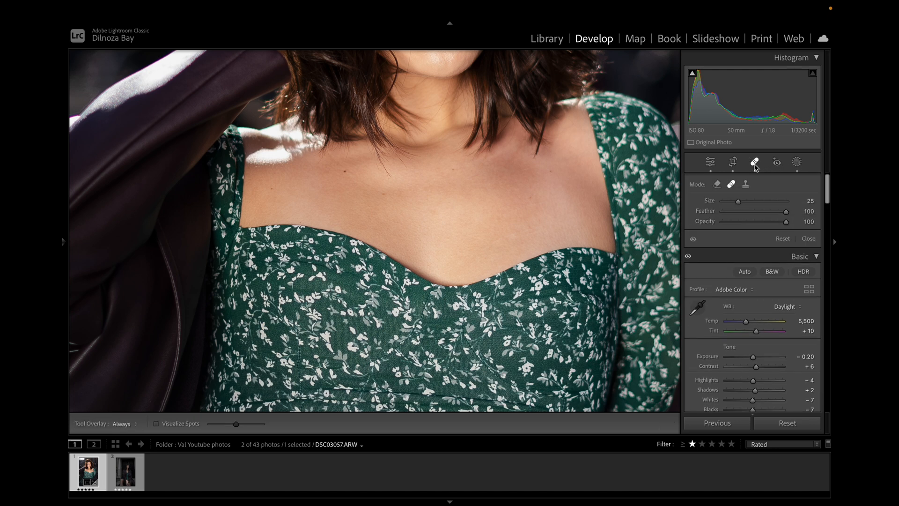
scroll(565, 192, "up", 10)
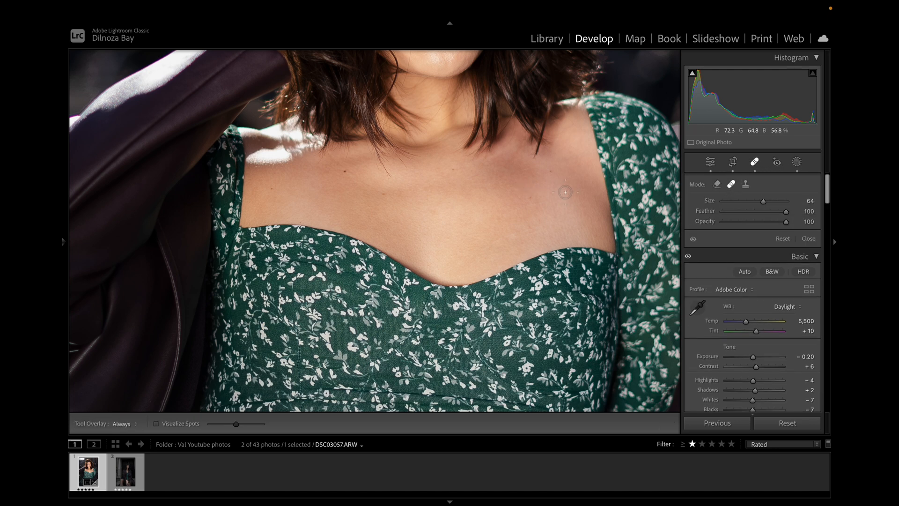
left_click_drag(556, 186, 562, 224)
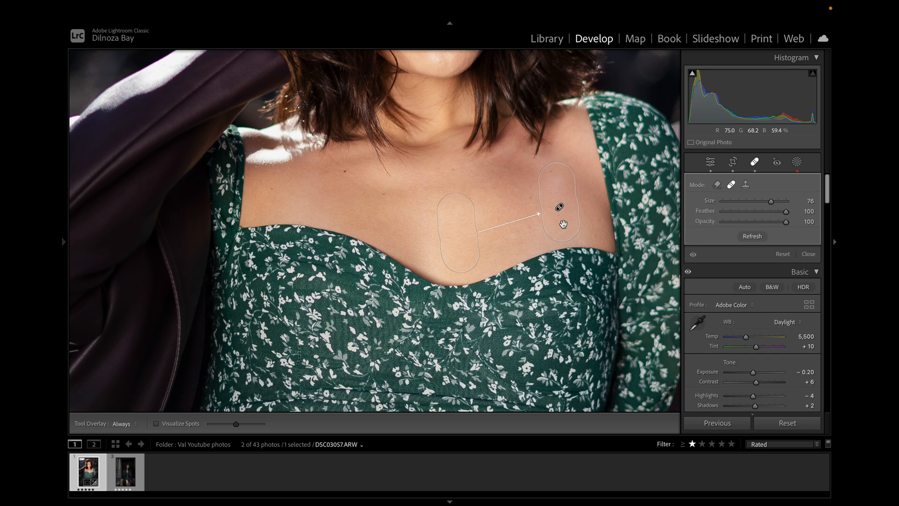
key("q")
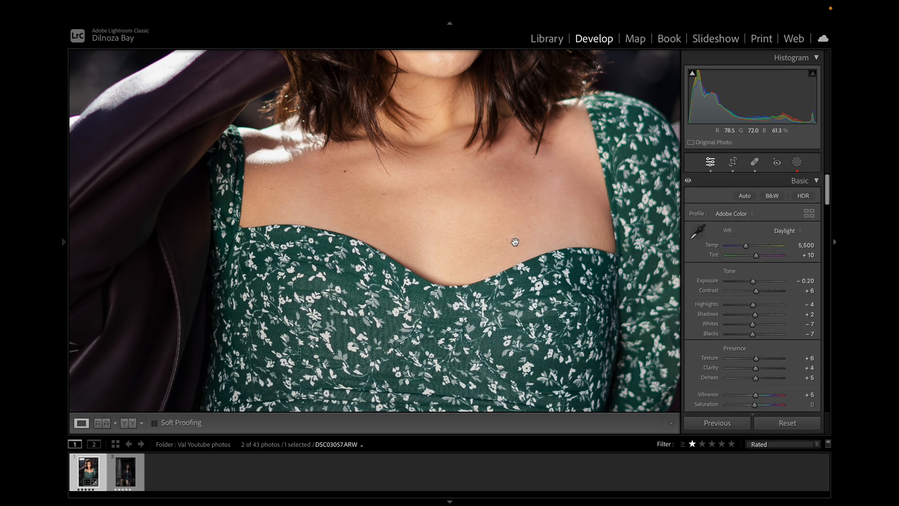
Step: Heal the middle of the chest above the neckline at Size 76, moving the sample source to the skin between the two healed areas
key("q")
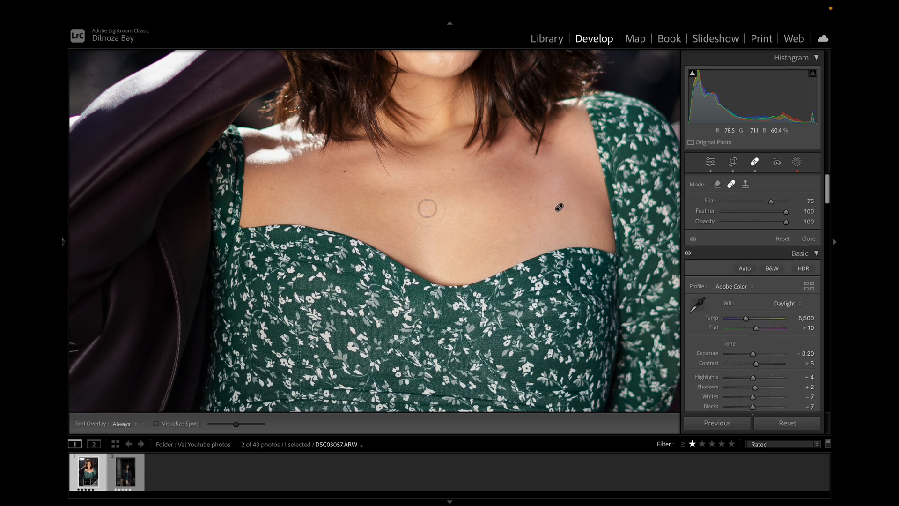
left_click_drag(431, 216, 439, 262)
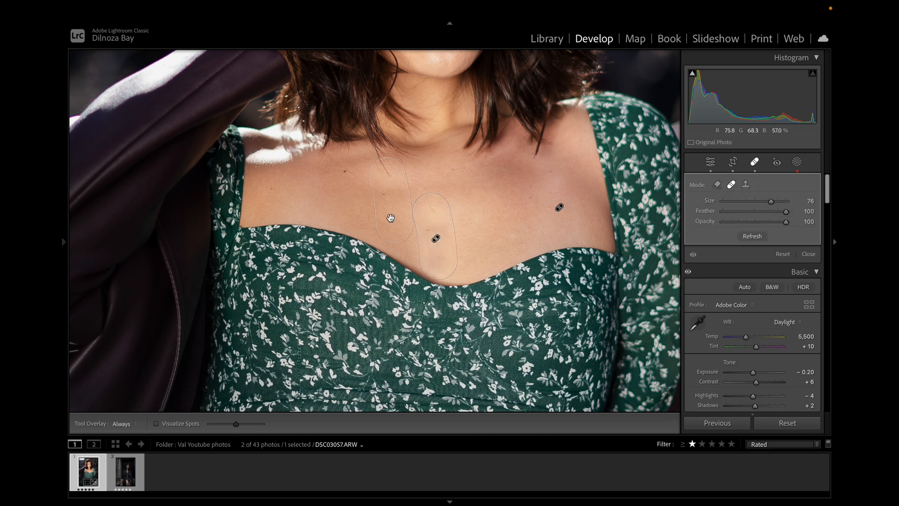
mouse_move(389, 215)
left_mouse_down()
mouse_move(372, 214)
mouse_move(468, 223)
mouse_move(483, 239)
mouse_move(476, 233)
left_mouse_up()
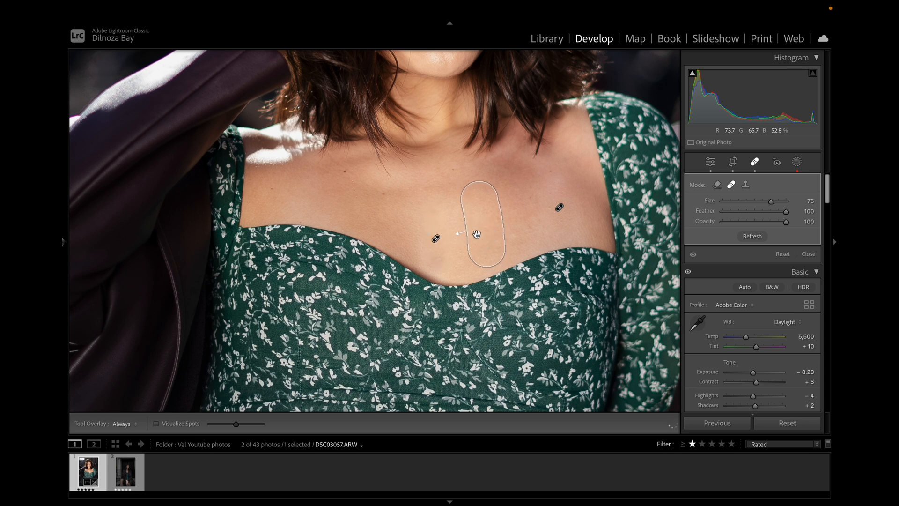
left_click(709, 164)
Step: Review the retouched portrait in full and close up on the face, and compare it with the before version side by side
left_click(554, 229)
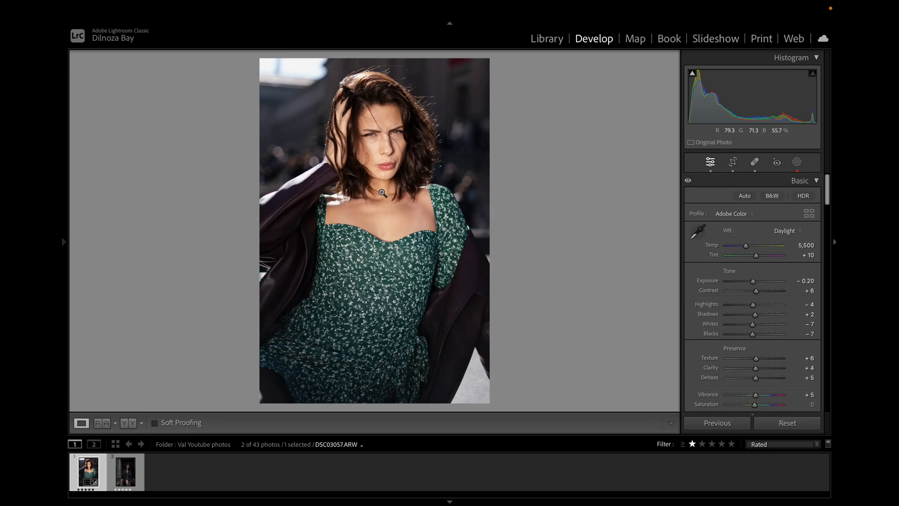
left_click(384, 177)
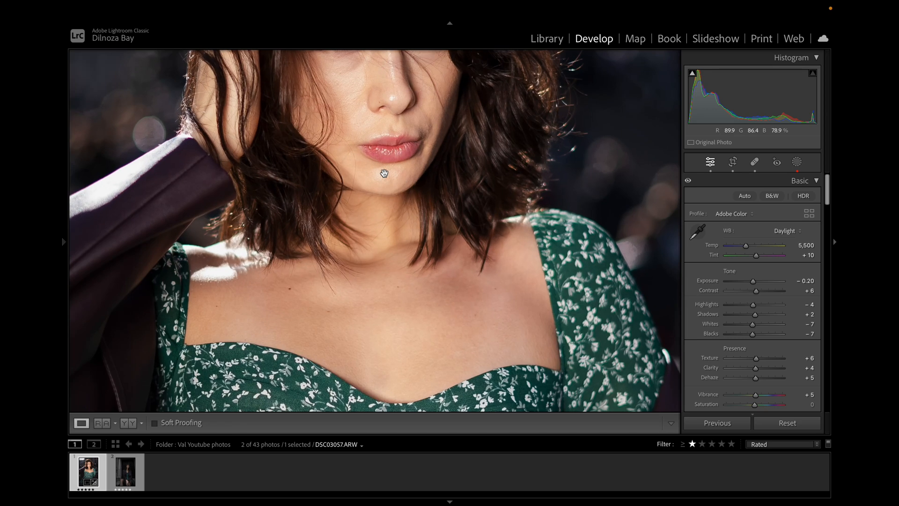
left_click_drag(386, 177, 445, 297)
left_click_drag(447, 249, 474, 254)
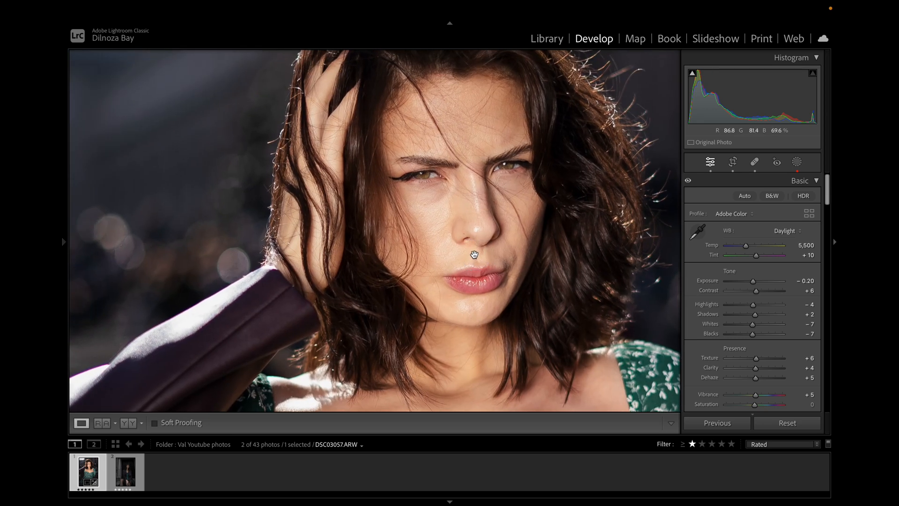
left_click(473, 254)
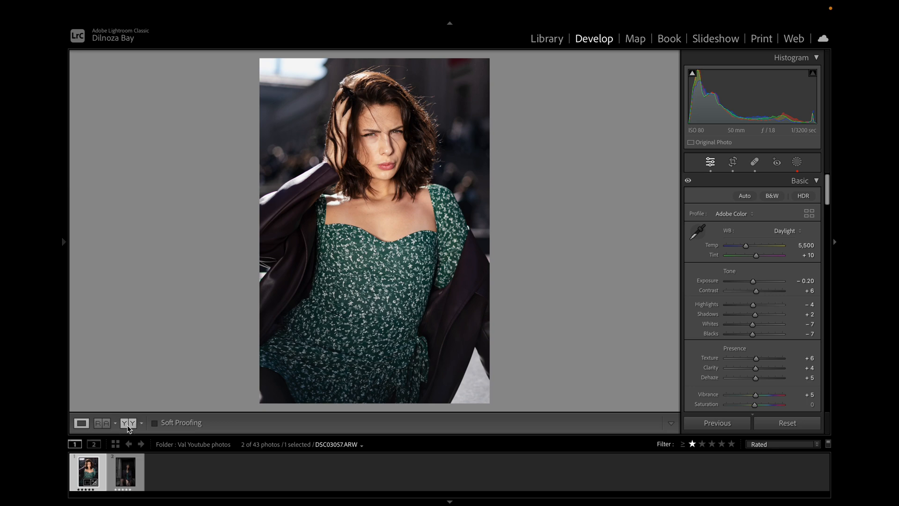
left_click(128, 423)
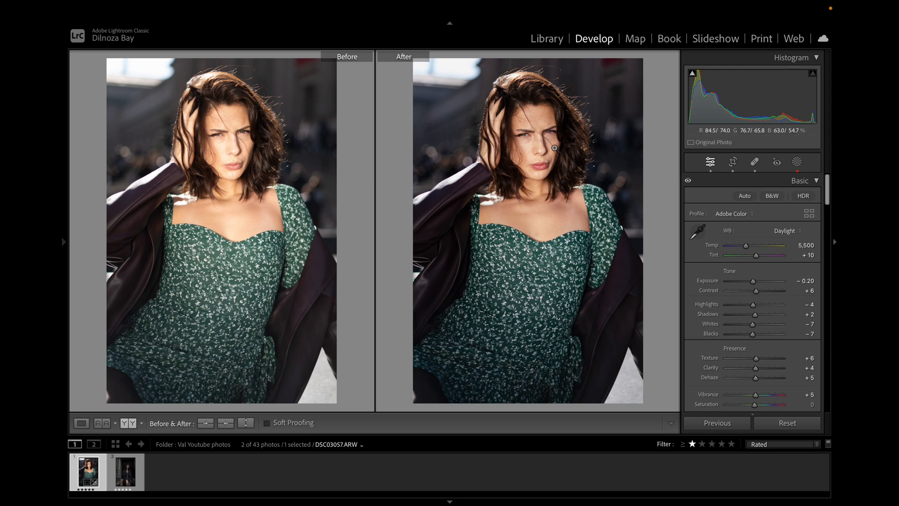
left_click(81, 423)
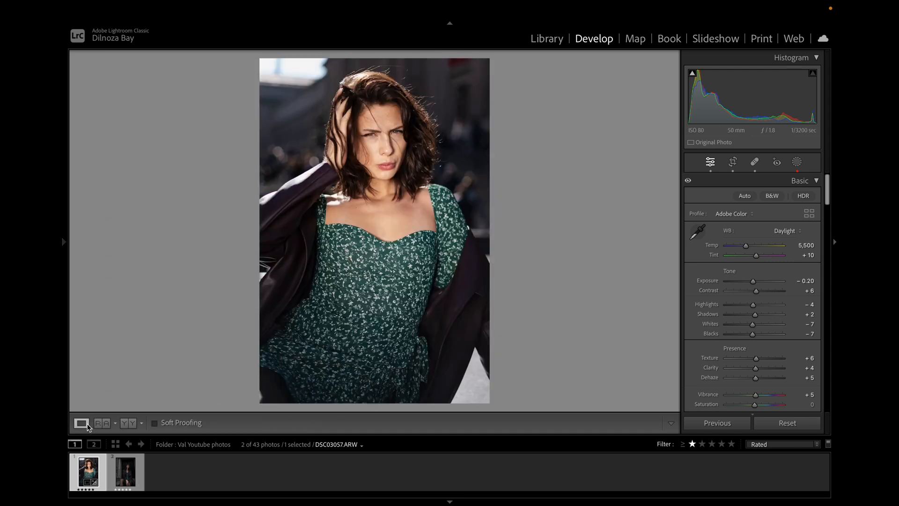
Step: Create a people mask covering only the woman's hair and set its Shadows to 8
left_click(378, 189)
left_click_drag(378, 191, 421, 402)
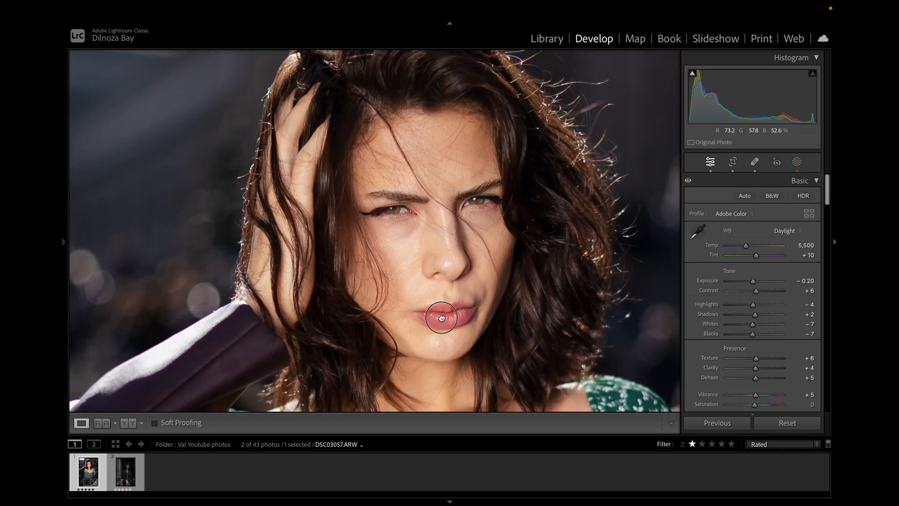
left_click_drag(441, 317, 448, 304)
left_click(797, 162)
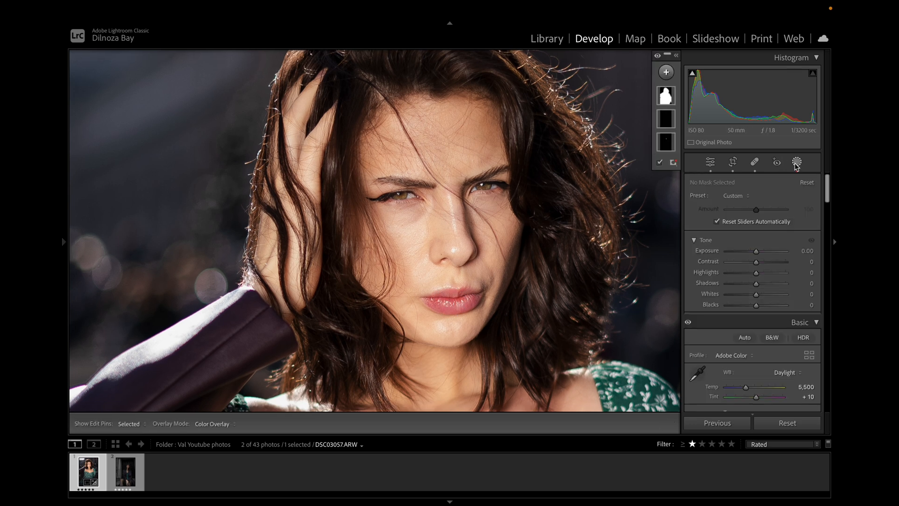
left_click(669, 79)
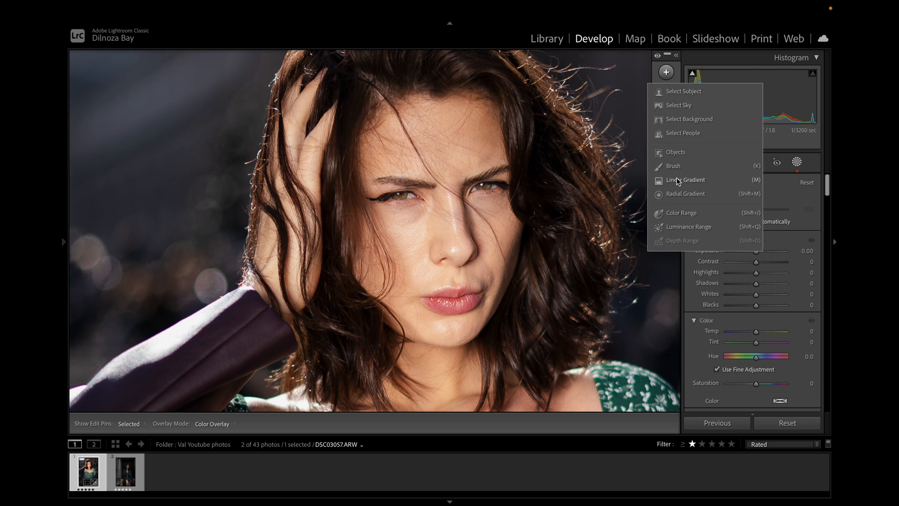
left_click(676, 136)
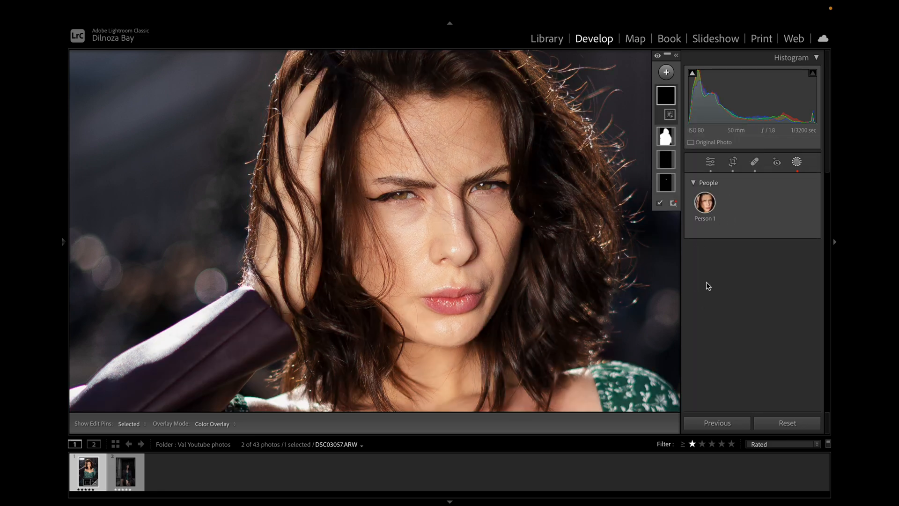
left_click(705, 203)
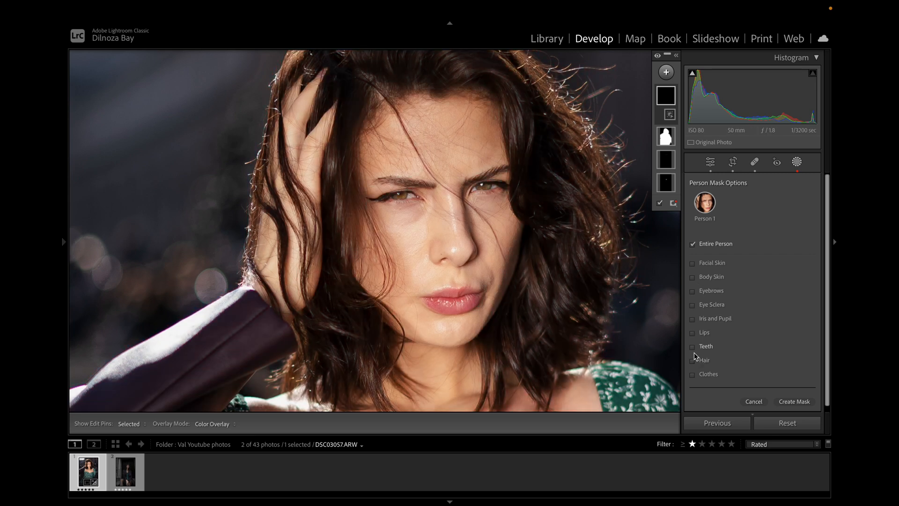
left_click(692, 360)
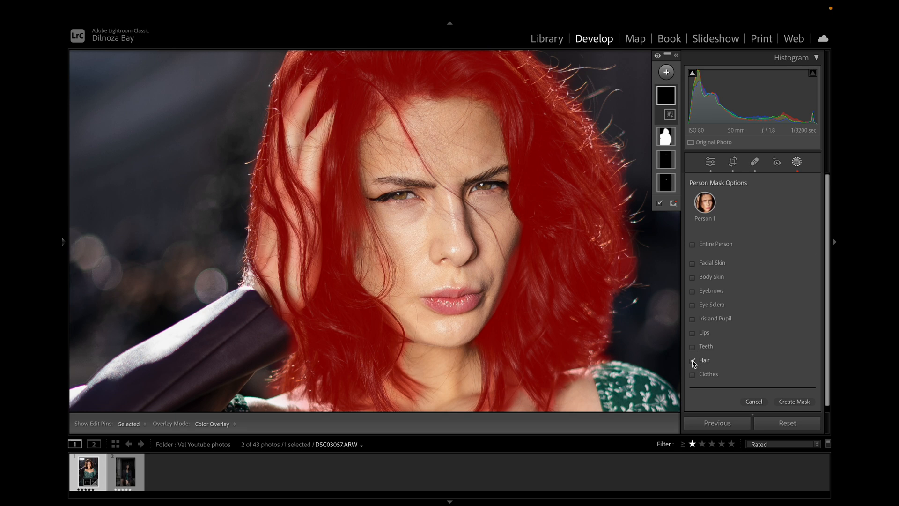
left_click(795, 402)
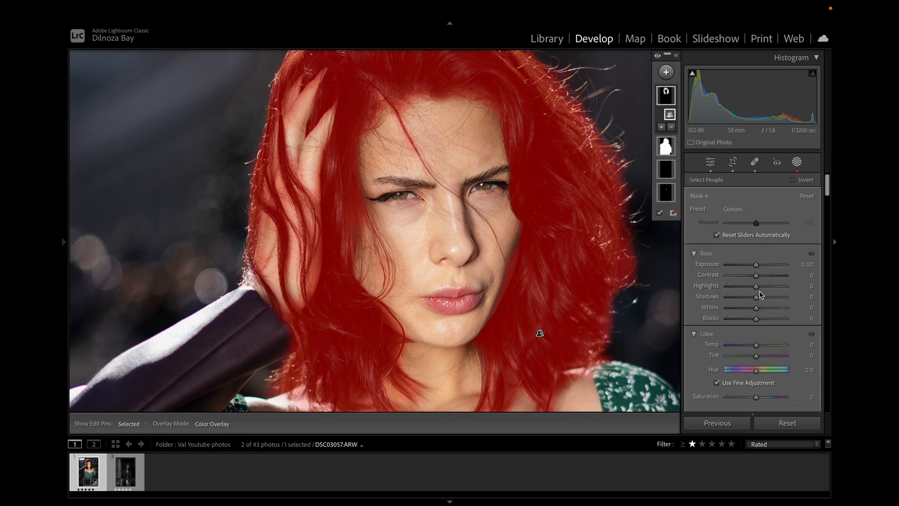
left_click_drag(756, 297, 759, 300)
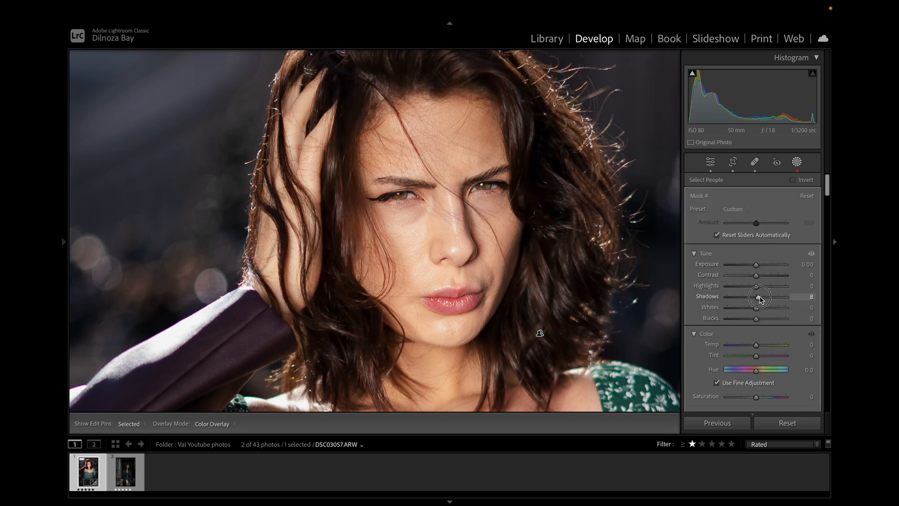
left_click(710, 161)
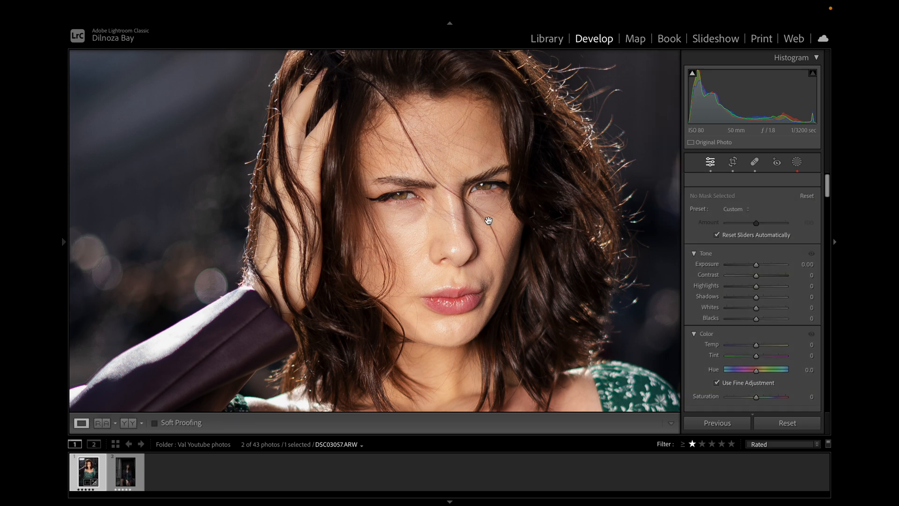
Step: Review the edited portrait in full and close up, compare it side by side with the before version, and return to the single view
left_click(488, 221)
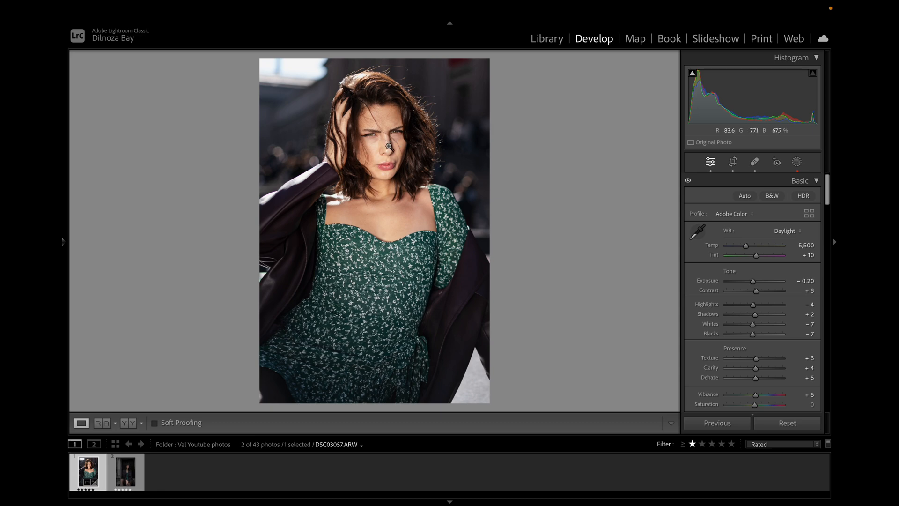
left_click(388, 147)
left_click_drag(488, 256, 493, 236)
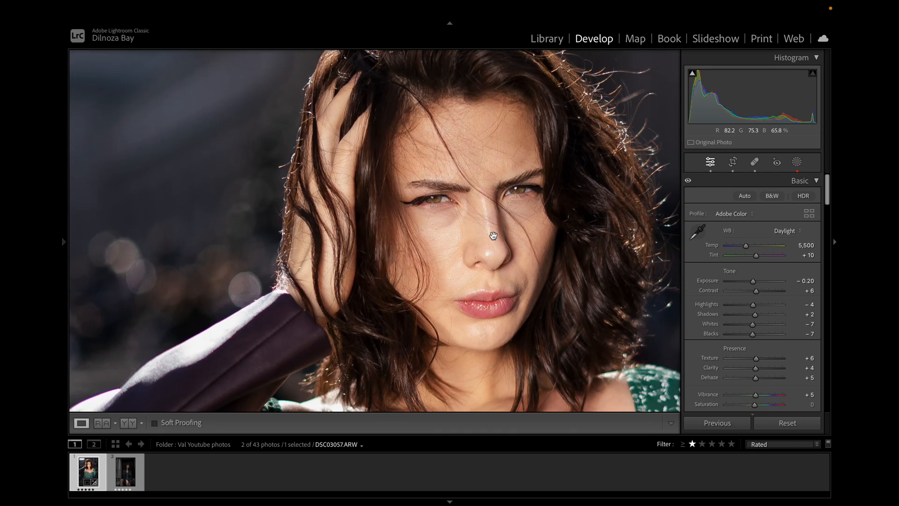
left_click_drag(520, 291, 511, 230)
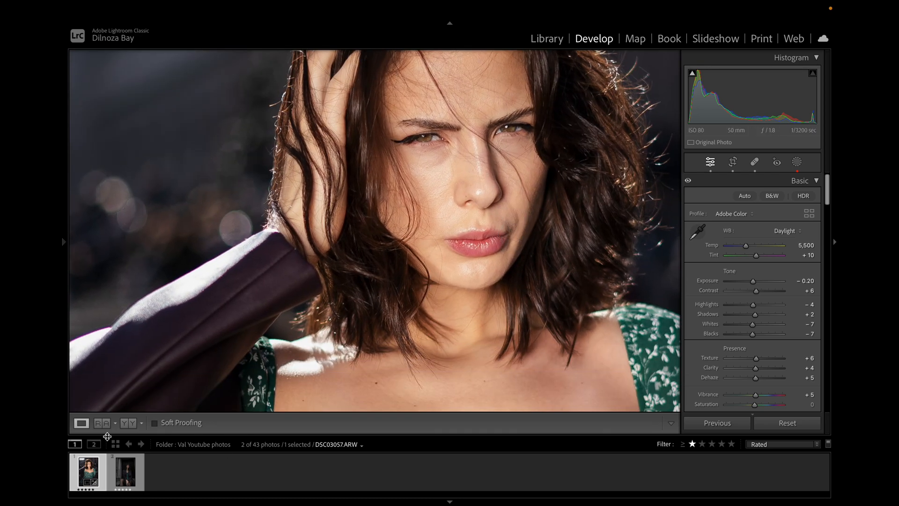
left_click(128, 423)
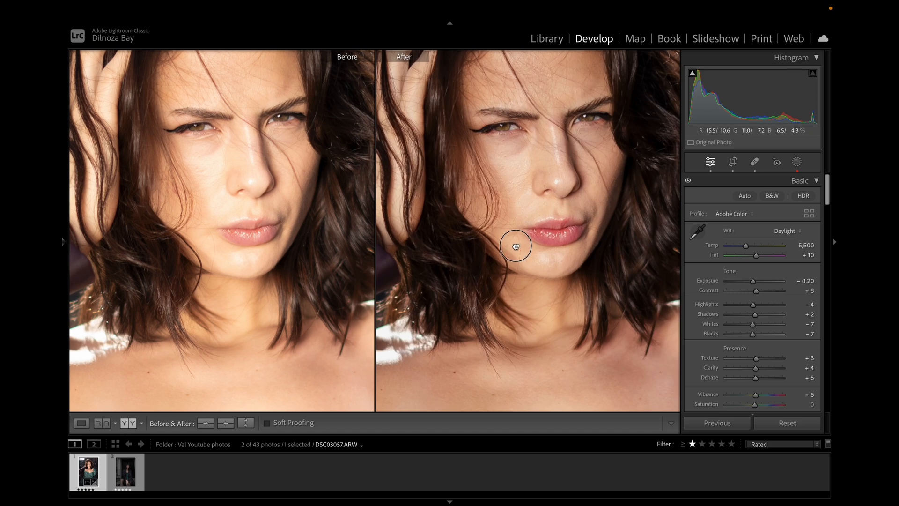
left_click_drag(516, 246, 480, 282)
left_click(479, 284)
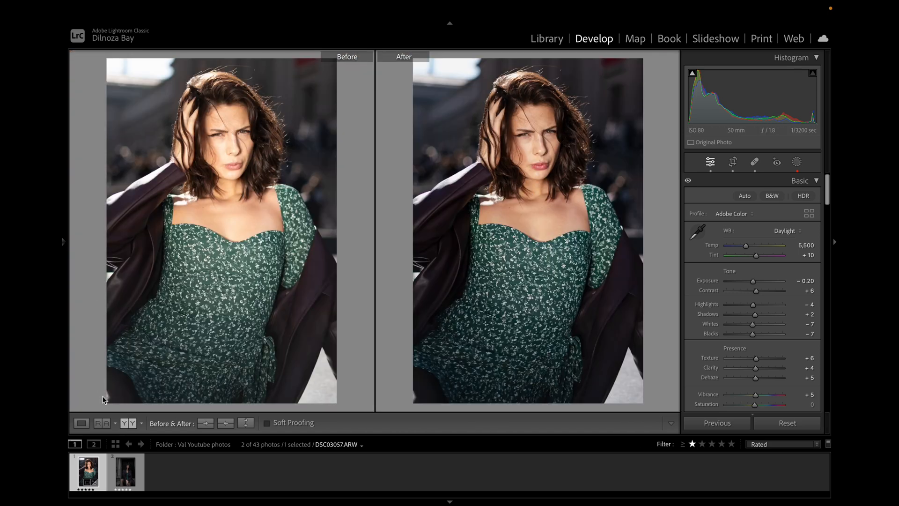
left_click(82, 423)
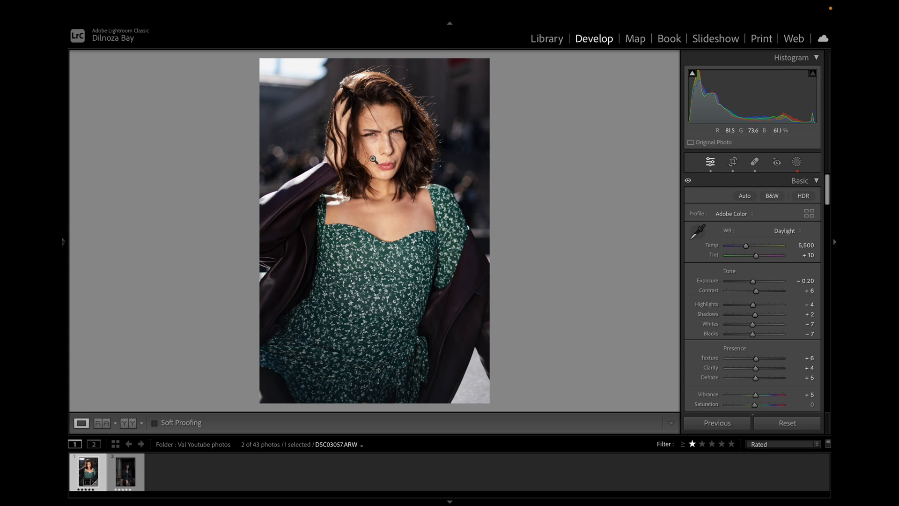
Step: Show the options for editing the portrait in another application
mouse_move(228, 6)
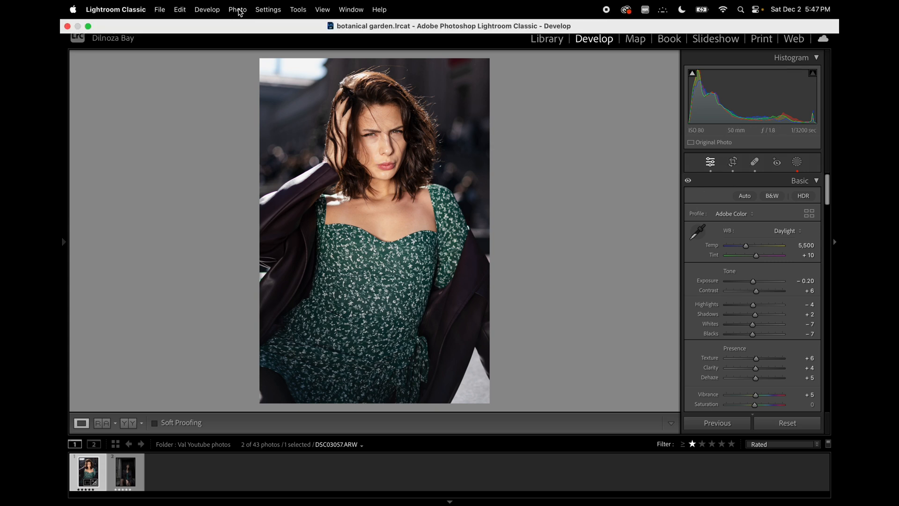
left_click(238, 10)
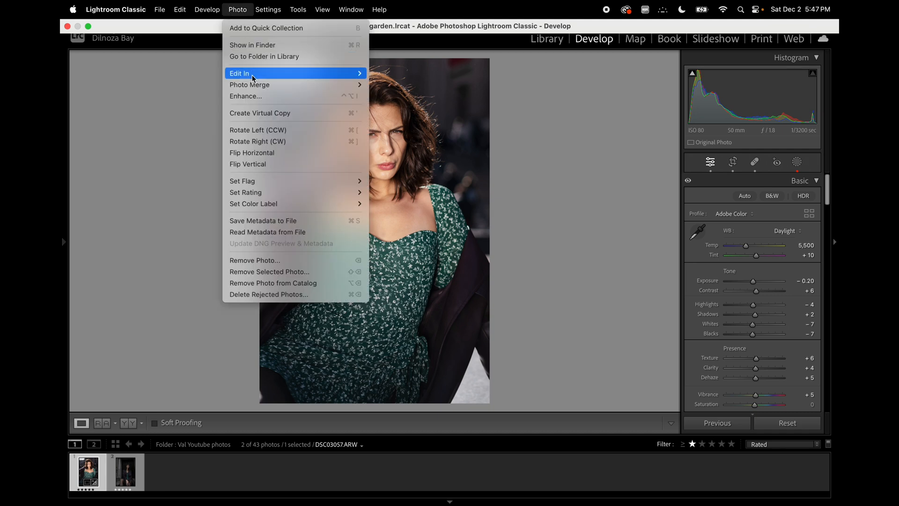
mouse_move(315, 76)
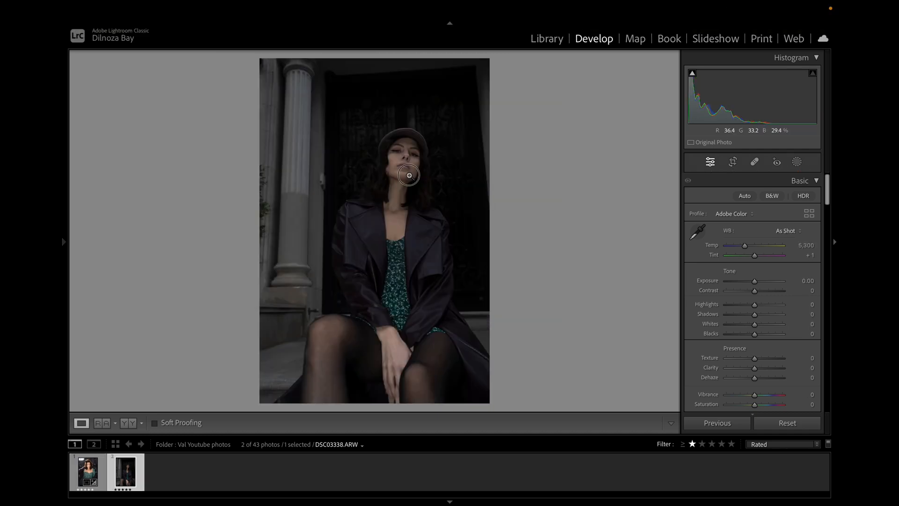
Step: Examine the dark portrait DSC03338.ARW in full and close up on the woman's face
left_click(408, 177)
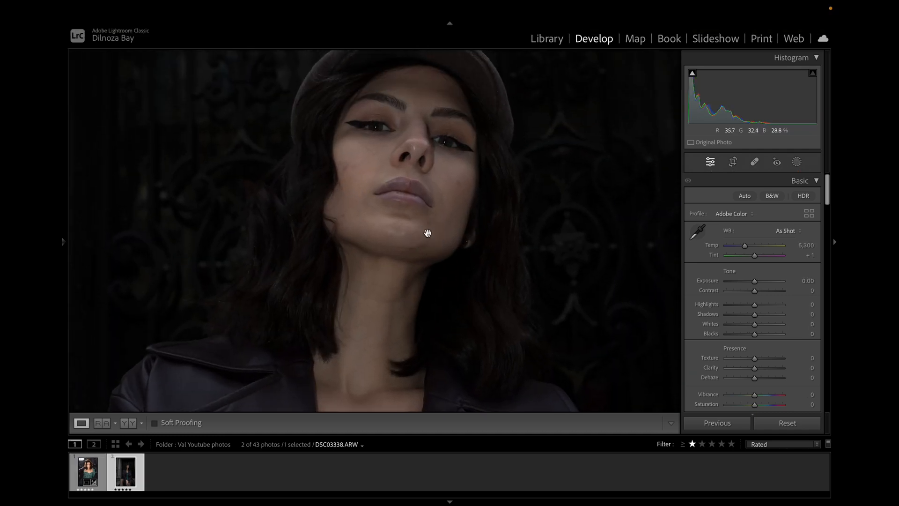
left_click(425, 228)
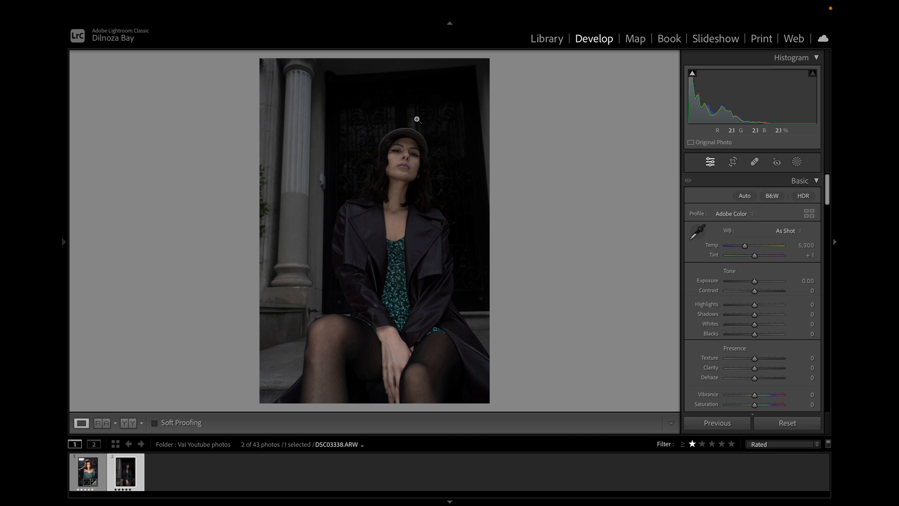
left_click(379, 167)
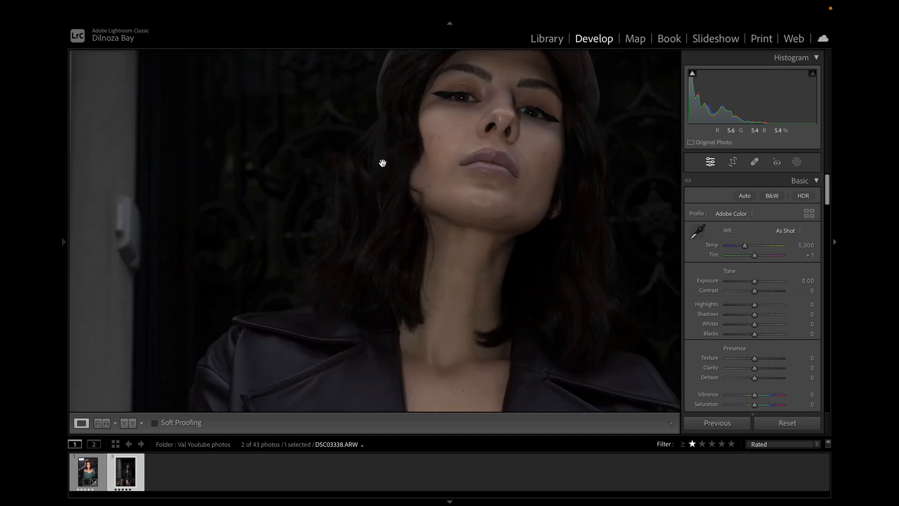
left_click_drag(381, 161, 373, 180)
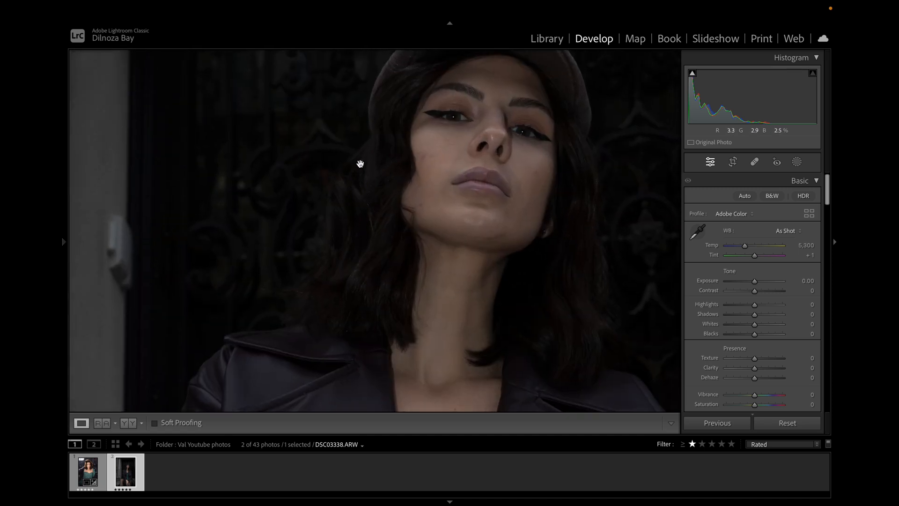
left_click(481, 138)
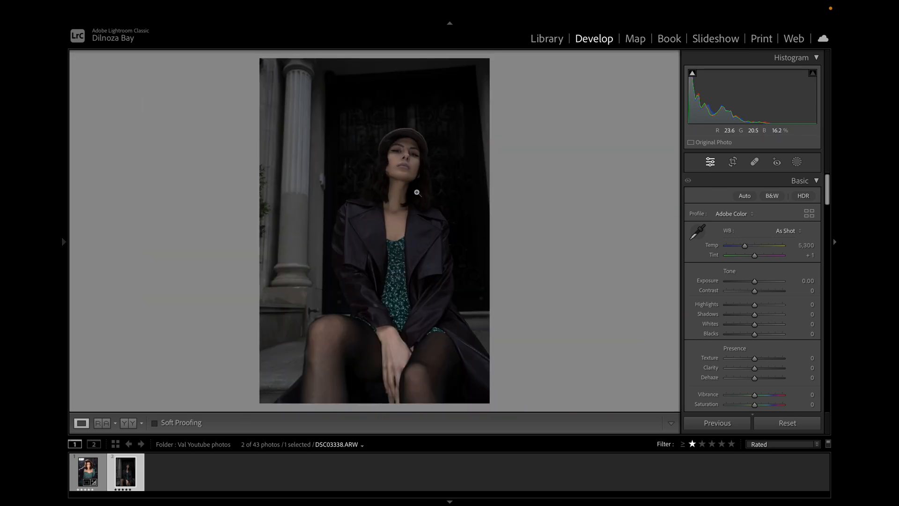
Step: Set the white balance of the dark portrait to Flash and its Exposure to +0.60
left_click(790, 232)
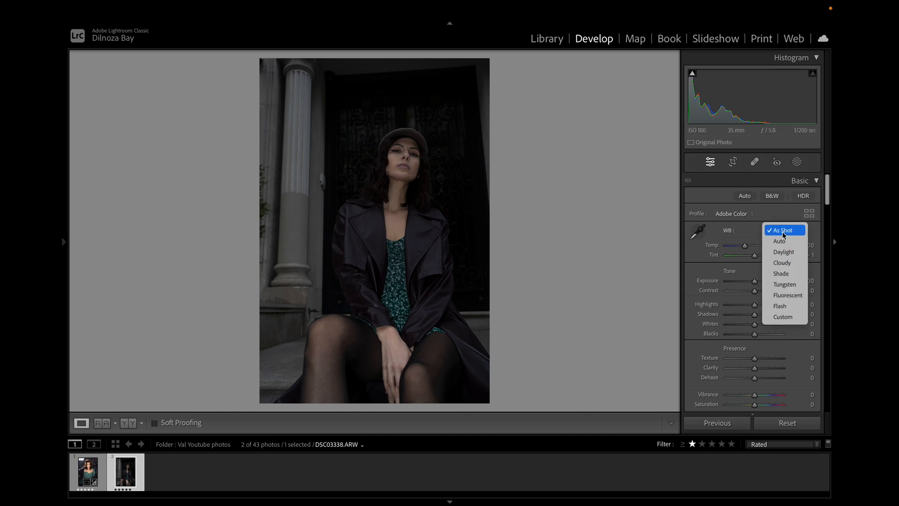
left_click(782, 306)
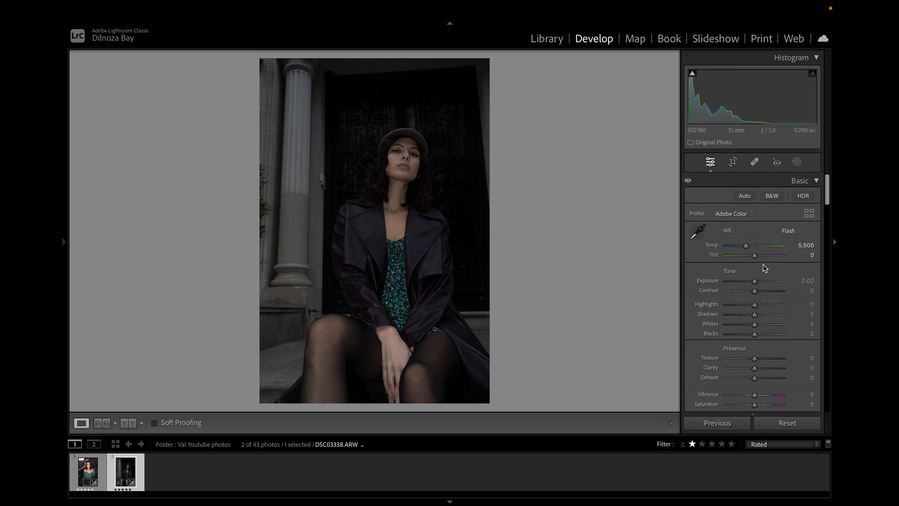
scroll(761, 265, "down", 1)
scroll(761, 265, "down", 3)
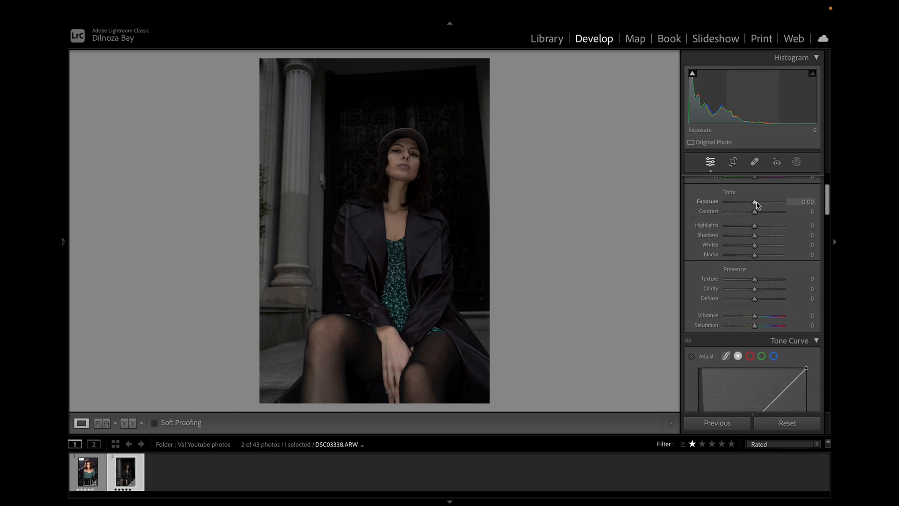
left_click_drag(757, 201, 760, 202)
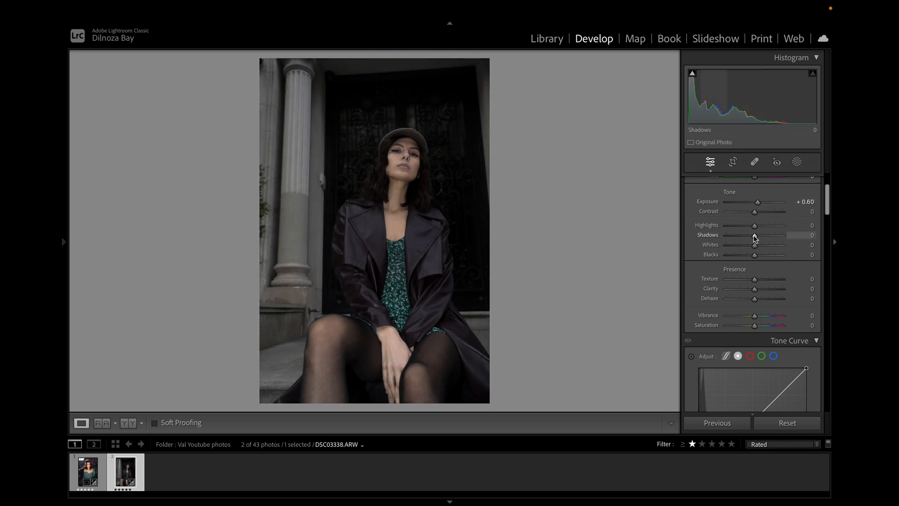
Step: Set Highlights to +7, Shadows to +14, Whites to −8, Blacks to −6, Texture to +4 and Clarity to +5, and raise Vibrance slightly
left_click_drag(755, 237, 756, 212)
mouse_move(755, 255)
left_mouse_down()
mouse_move(757, 241)
mouse_move(755, 253)
left_mouse_up()
scroll(752, 267, "down", 2)
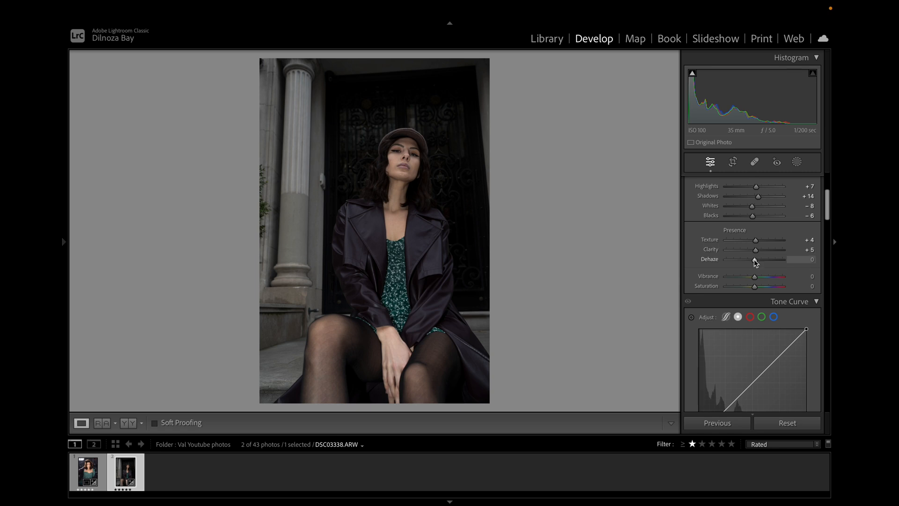
scroll(777, 246, "down", 4)
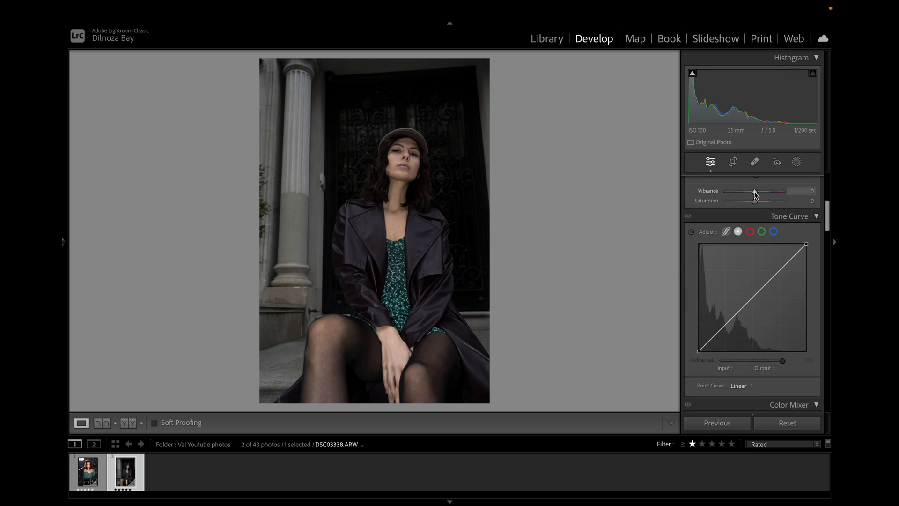
left_click_drag(754, 191, 756, 192)
Step: Shape the tone curve into a gentle S with three points, raising the highlight point to input 195, output 205
scroll(753, 263, "down", 1)
left_click(782, 243)
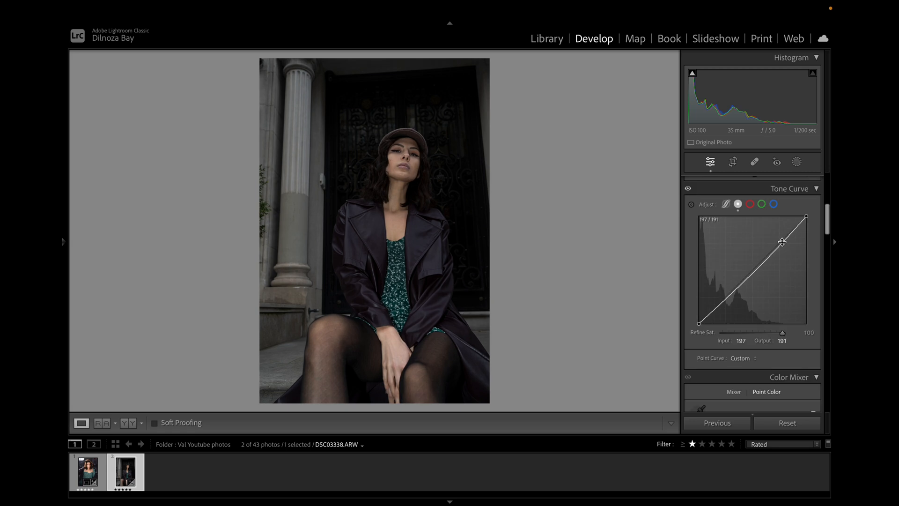
left_click(753, 271)
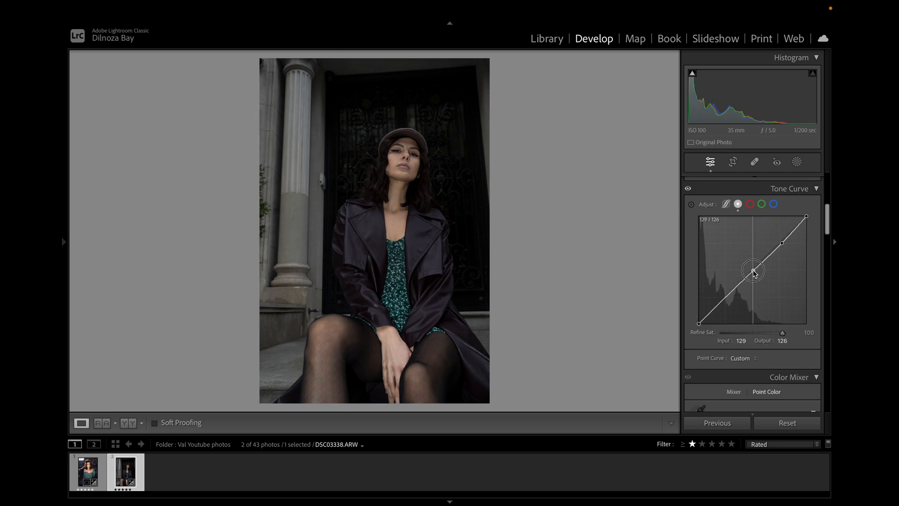
left_click(726, 300)
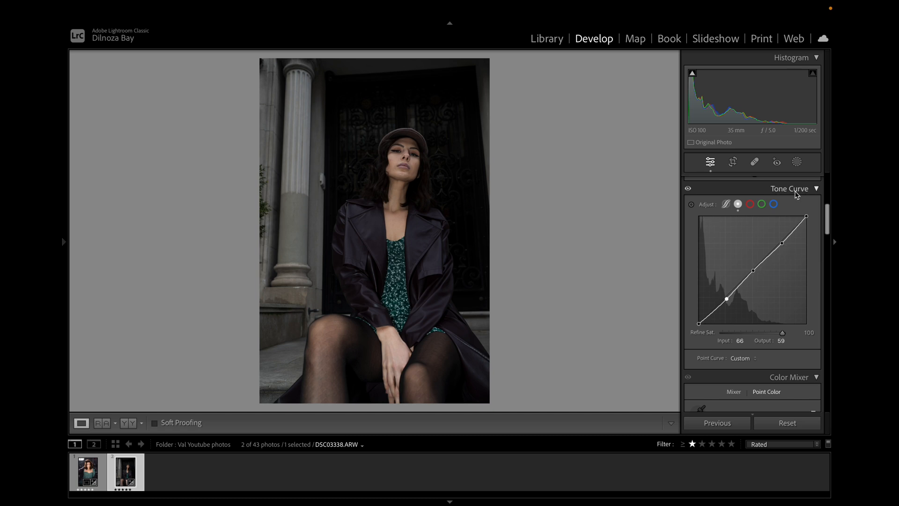
left_click_drag(782, 243, 781, 239)
Step: Sample the skin tone of the woman's hand as a Point Color swatch
scroll(762, 292, "down", 2)
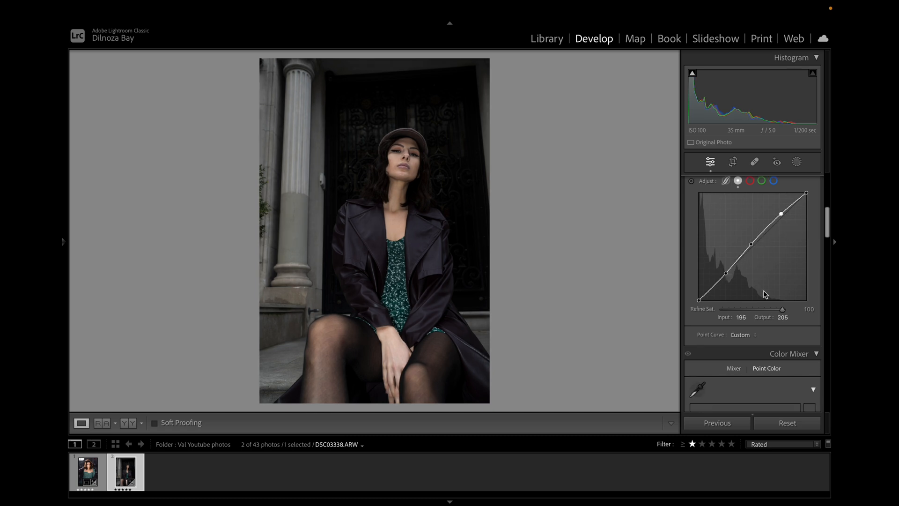
scroll(765, 294, "down", 3)
left_click(698, 282)
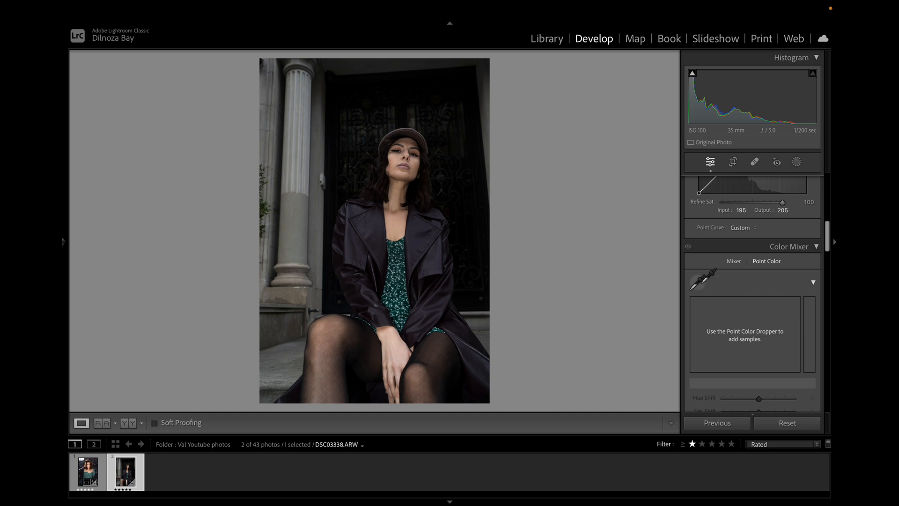
left_click(396, 354)
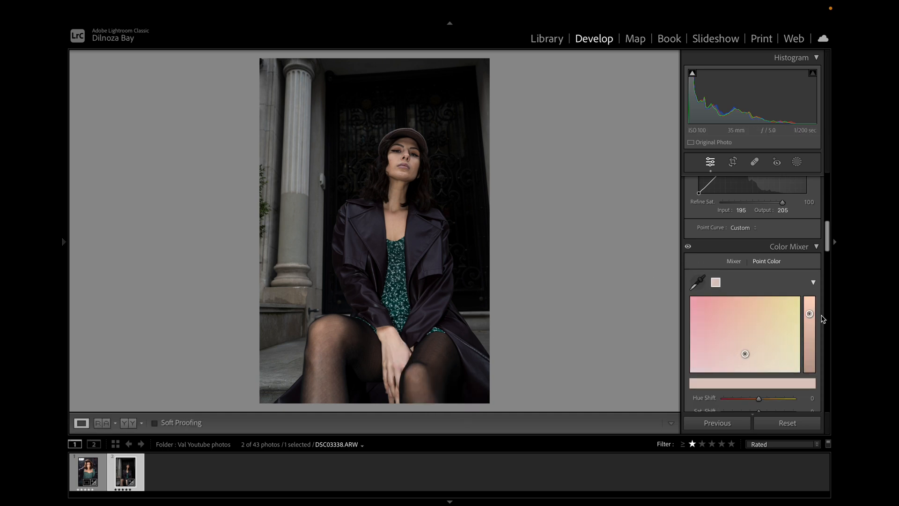
Step: Lower the luminance of the sampled skin tone in Point Color and compare the portrait before and after side by side
left_click_drag(810, 316, 811, 333)
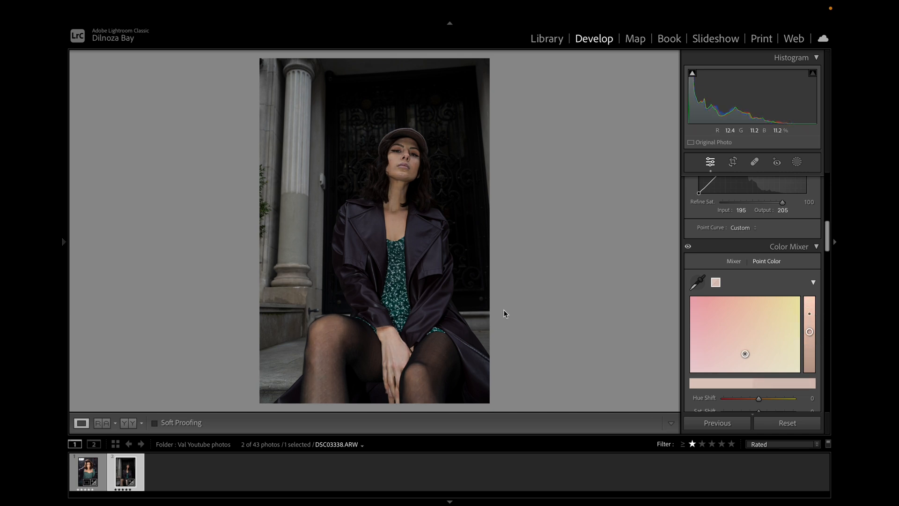
scroll(759, 332, "up", 5)
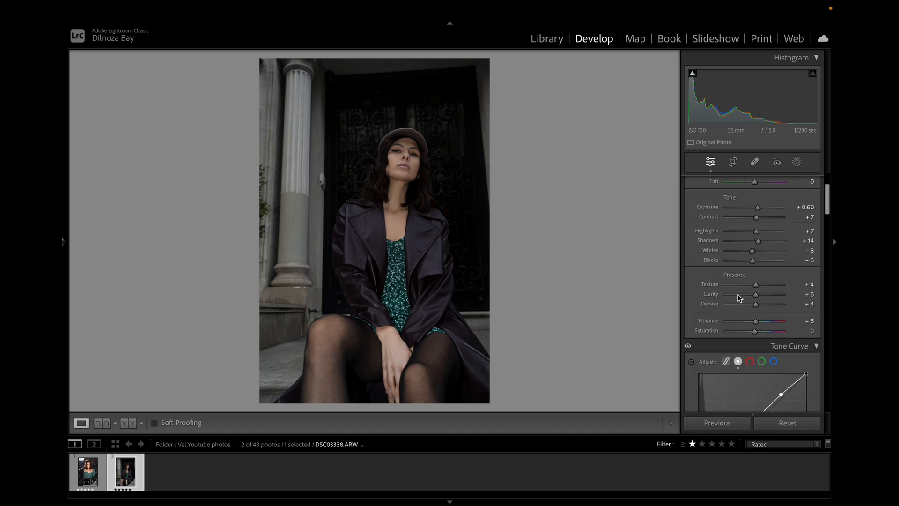
left_click(397, 173)
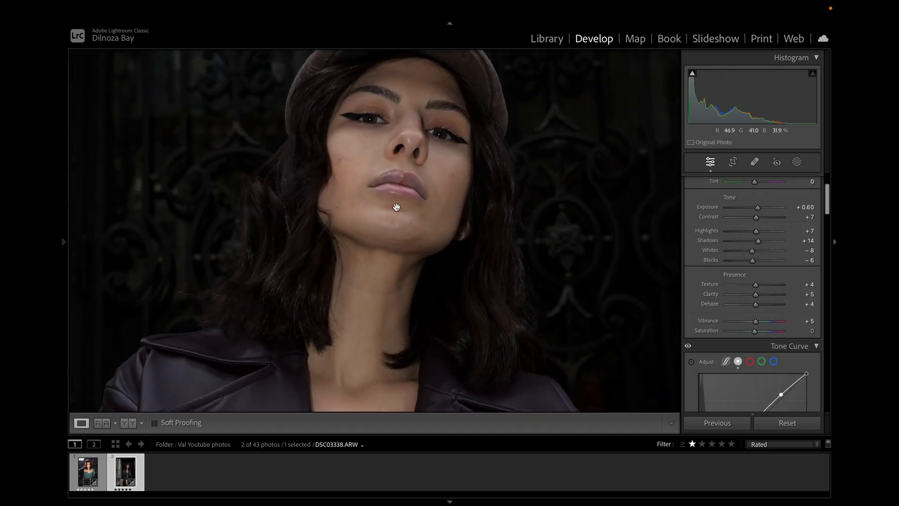
left_click(123, 424)
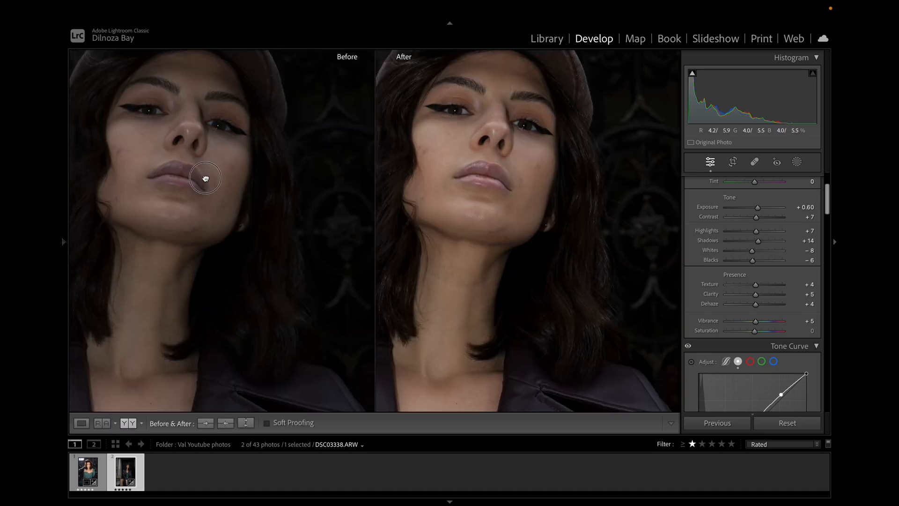
left_click_drag(203, 177, 255, 193)
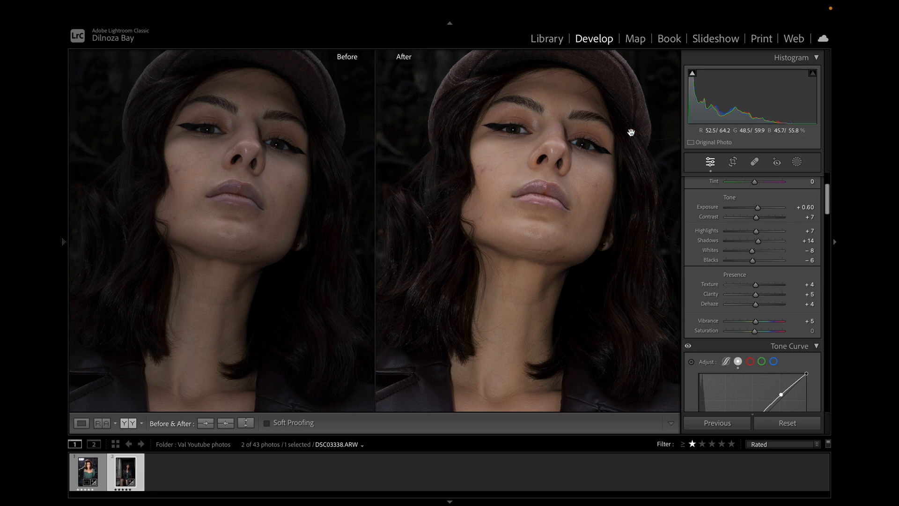
left_click(548, 233)
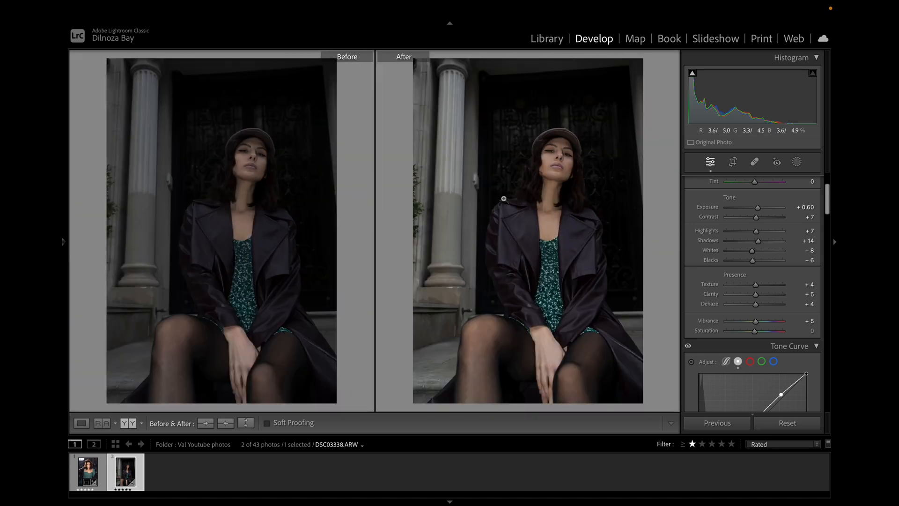
left_click(81, 423)
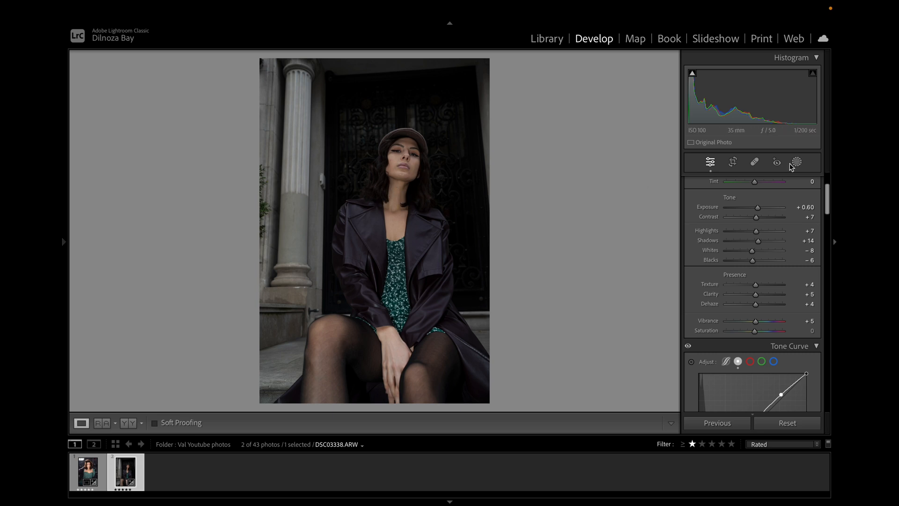
Step: Straighten the photo automatically and crop it tighter around the woman at the original aspect ratio, cutting out the stone column
left_click(734, 162)
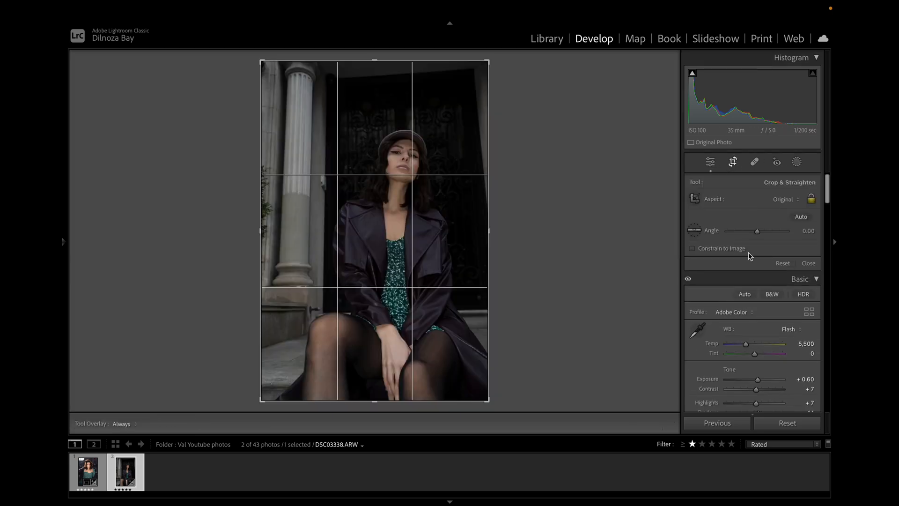
left_click(801, 218)
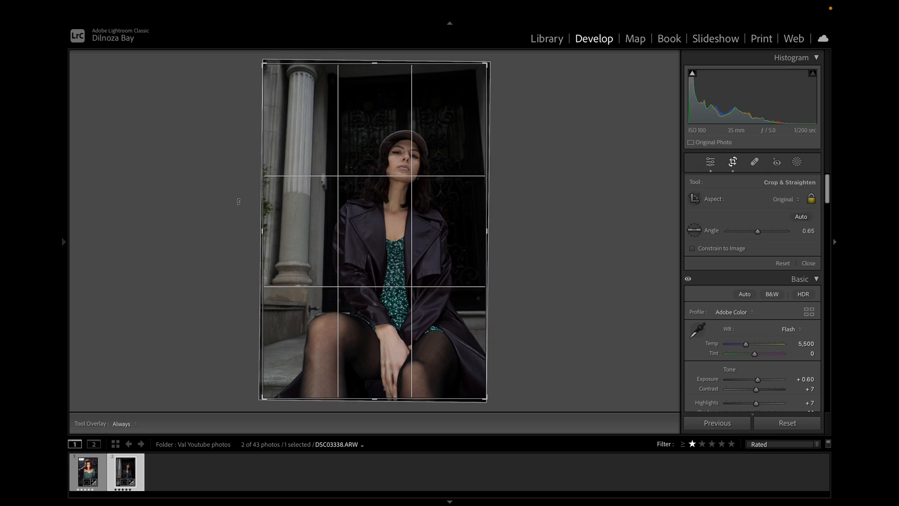
left_click_drag(264, 63, 290, 104)
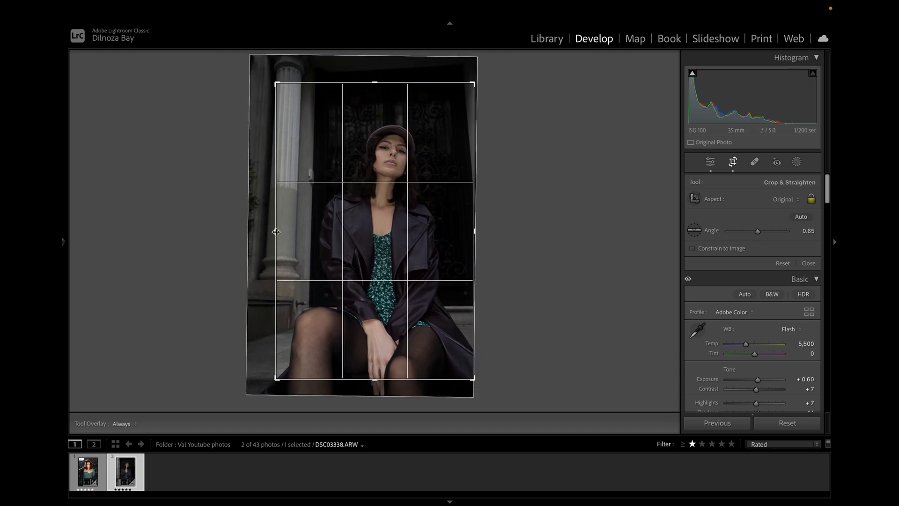
left_click_drag(277, 231, 291, 232)
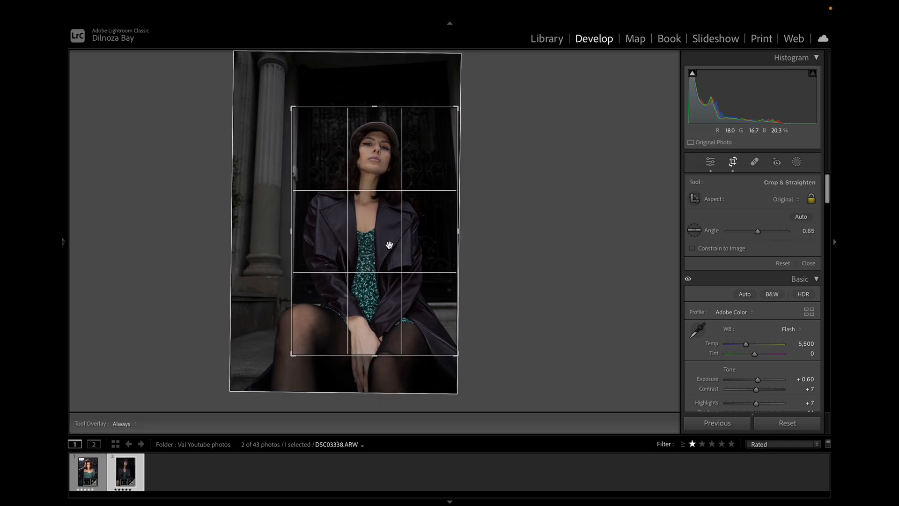
key("Return")
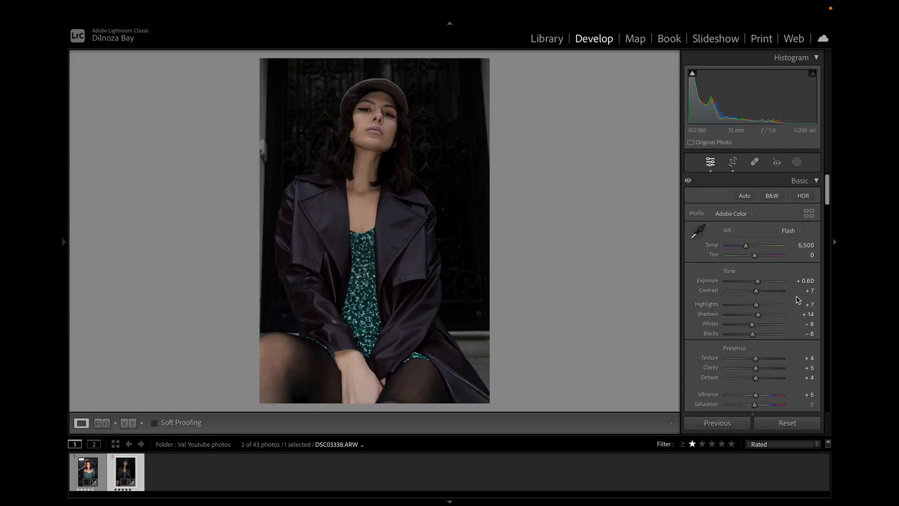
Step: Heal the blemishes on both cheeks at about size 34, sourcing the hair-side cheek patch from clean skin beside the nose
left_click(389, 125)
left_click_drag(388, 125, 486, 229)
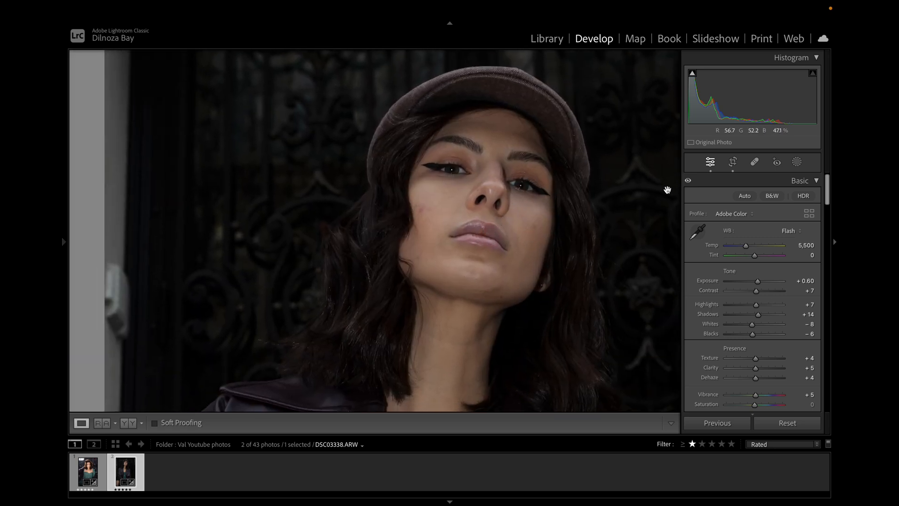
left_click(755, 162)
scroll(538, 218, "up", 1)
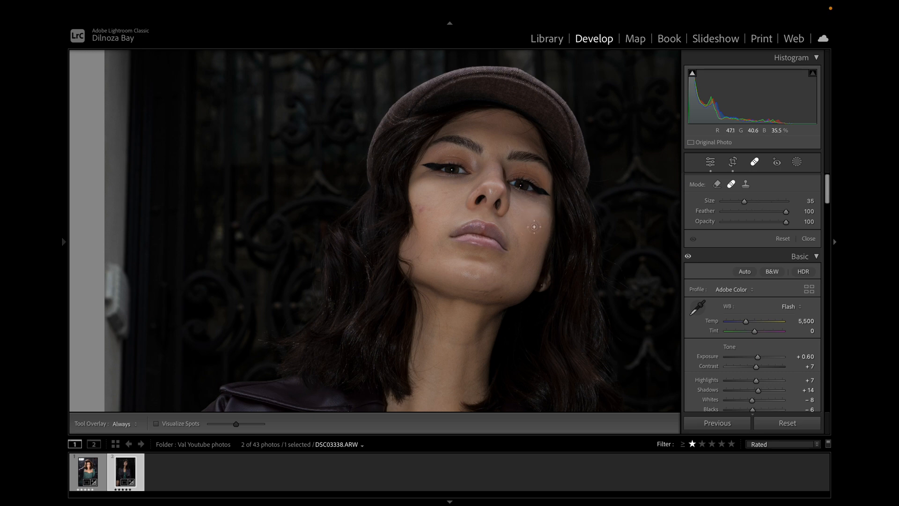
left_click(534, 226)
key("Delete")
scroll(420, 208, "down", 1)
left_click(422, 212)
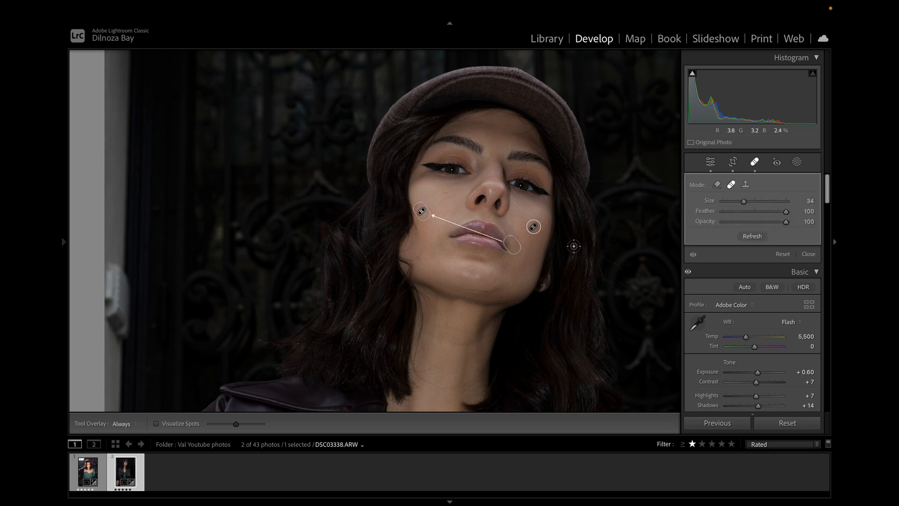
mouse_move(508, 241)
left_mouse_down()
mouse_move(443, 194)
mouse_move(443, 207)
left_mouse_up()
key("Escape")
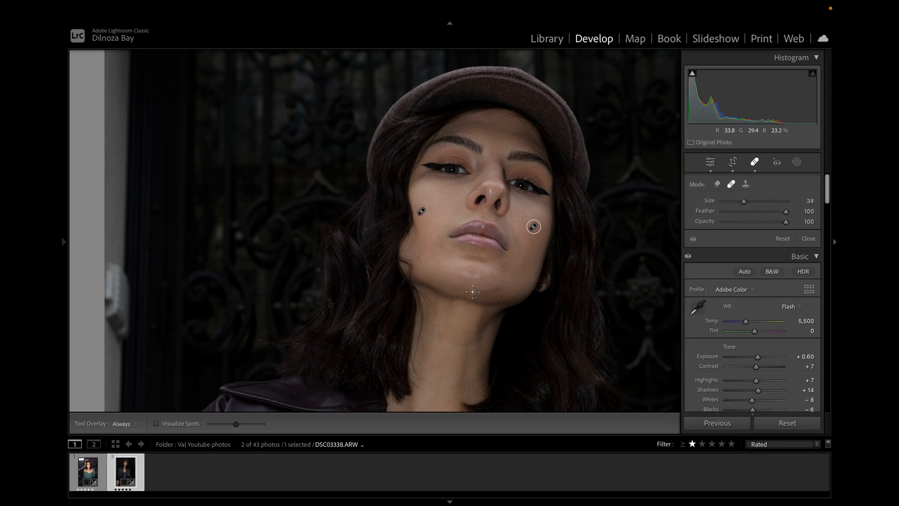
Step: Heal the uneven skin along the lower chin, using the smoother skin of the chin as the source
left_click_drag(466, 291, 476, 292)
left_click_drag(484, 291, 495, 288)
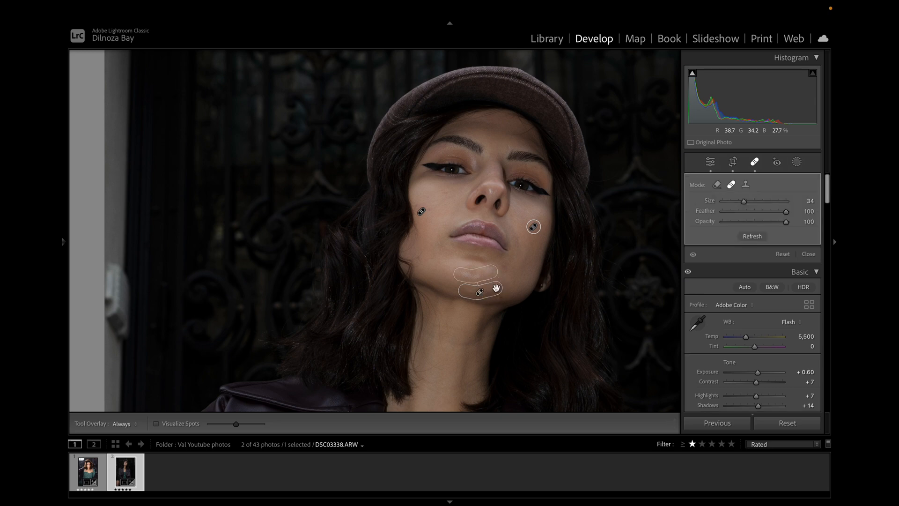
mouse_move(484, 278)
left_mouse_down()
mouse_move(487, 292)
mouse_move(515, 279)
left_mouse_up()
key("Return")
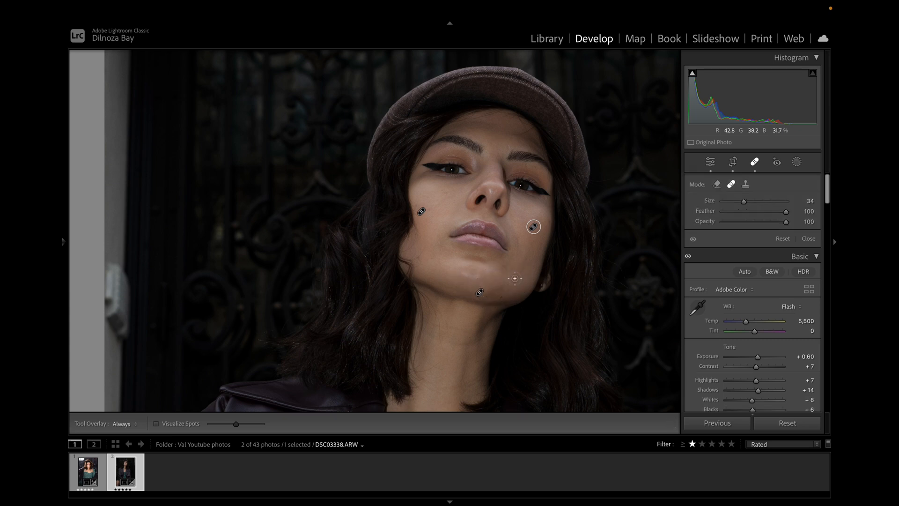
Step: Heal the small spots on the cheek beneath the eye and on the forehead just above the eyebrow
left_click(446, 194)
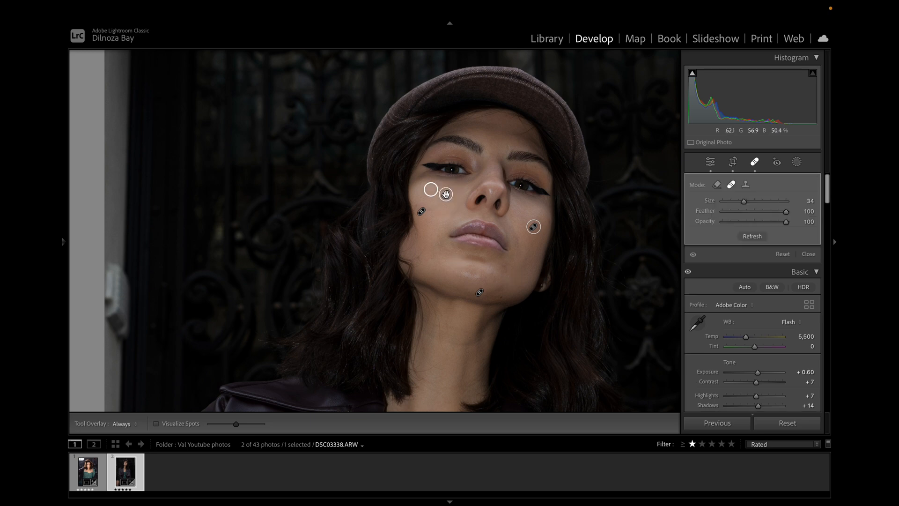
key("Return")
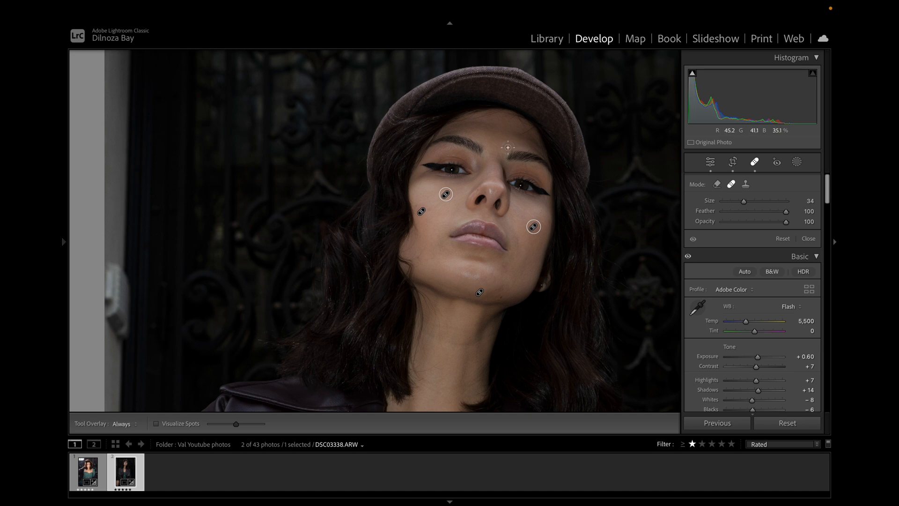
left_click(507, 147)
key("Return")
Step: Create a people mask of Person 1 that covers only the iris and pupil
key("shift+w")
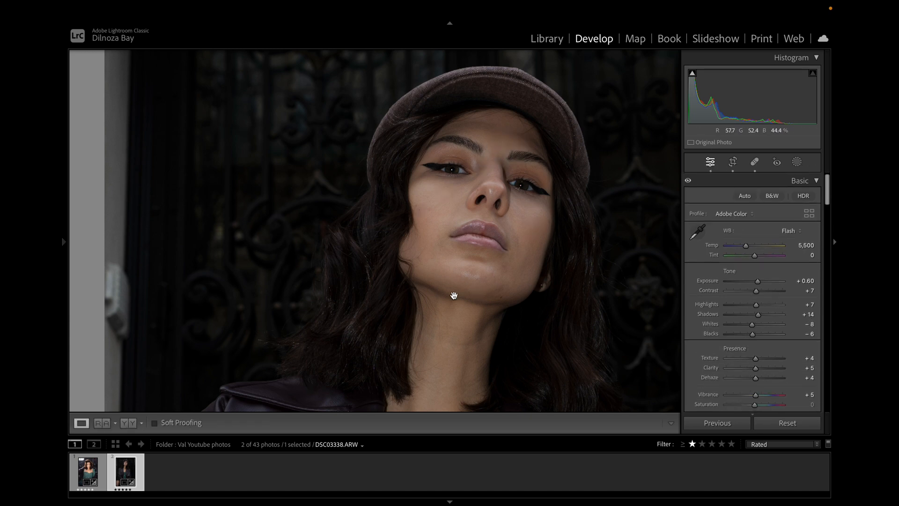
left_click(703, 340)
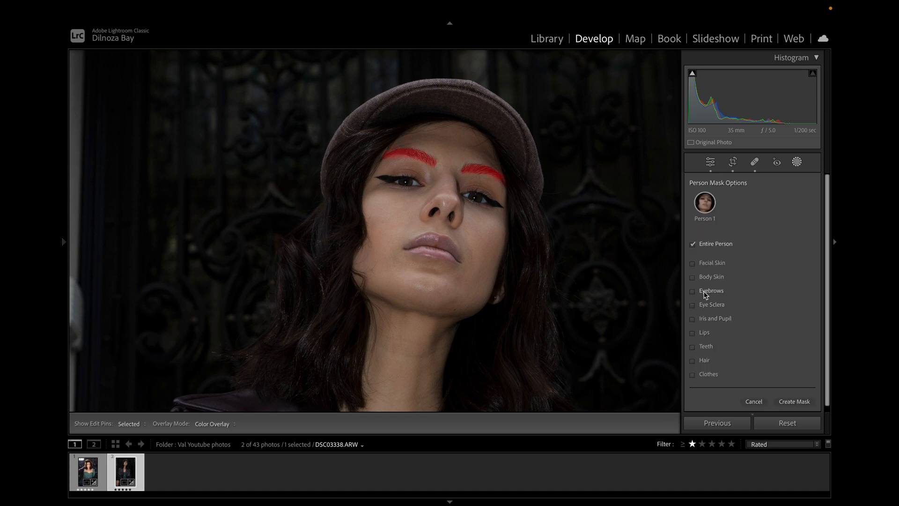
left_click(692, 319)
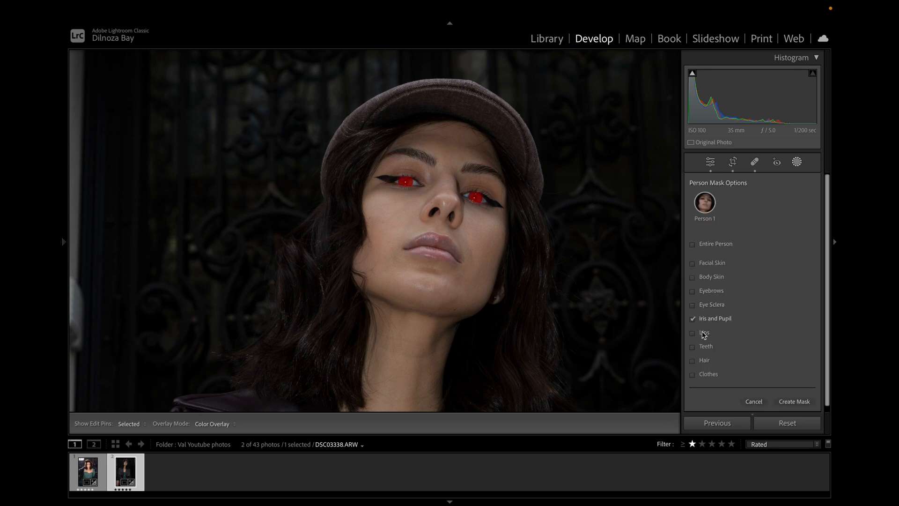
left_click(795, 401)
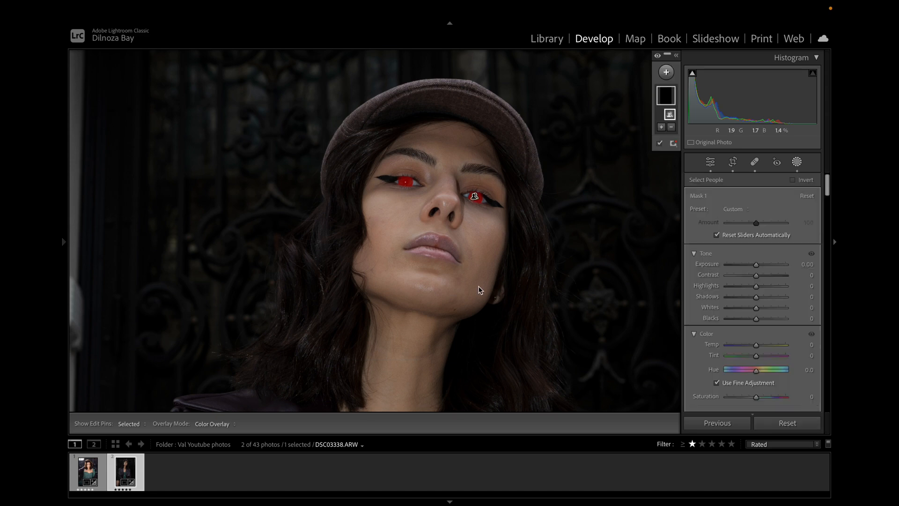
Step: Set the eye mask's Shadows to 16, Exposure to 0.53 and Tint to −30, and return to the general edit settings
left_click_drag(755, 298, 760, 297)
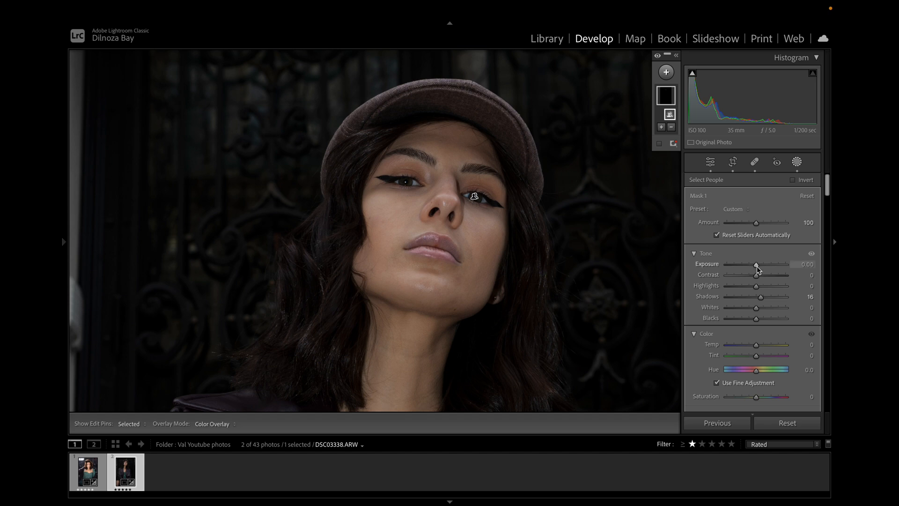
left_click_drag(757, 266, 760, 268)
left_click_drag(756, 355, 746, 357)
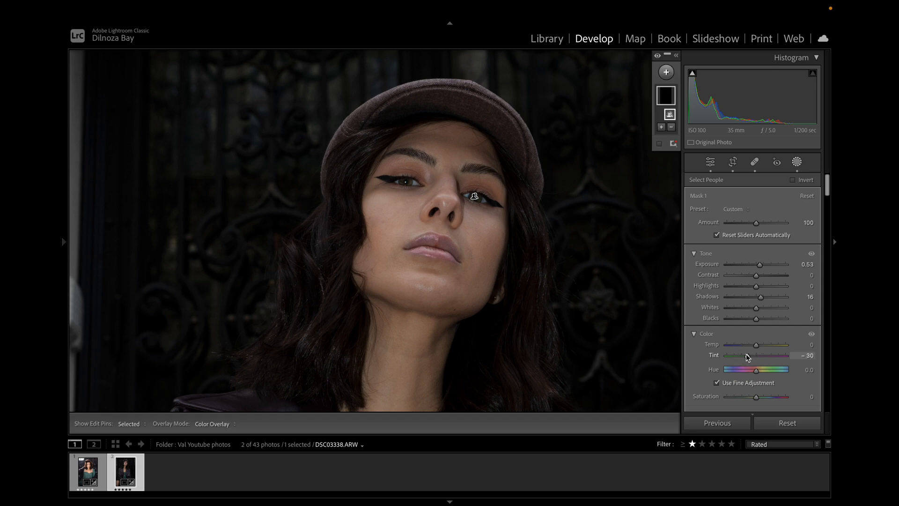
left_click(711, 162)
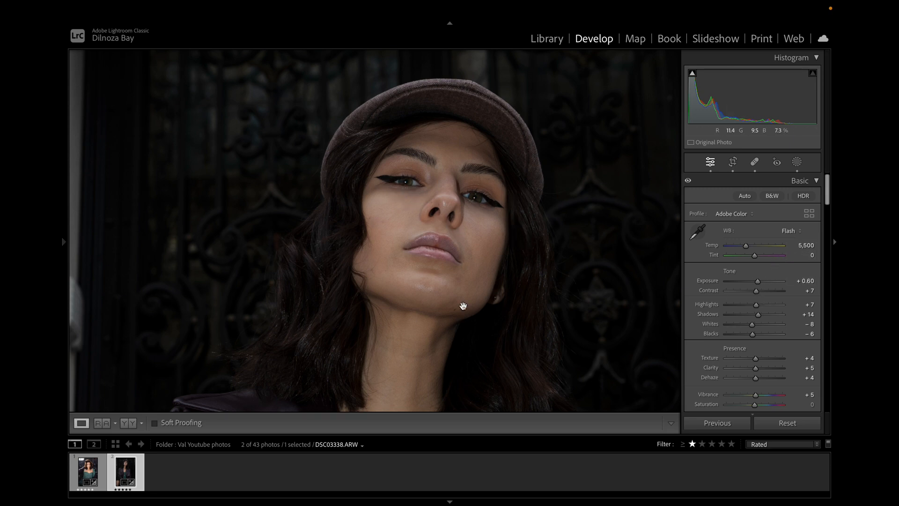
Step: Add a second people mask of Person 1 that covers only the lips
left_click(796, 161)
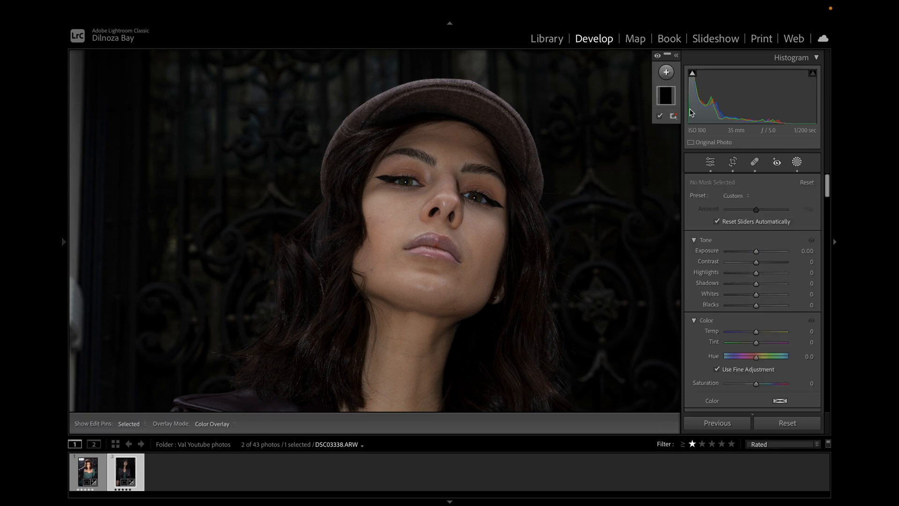
left_click(666, 73)
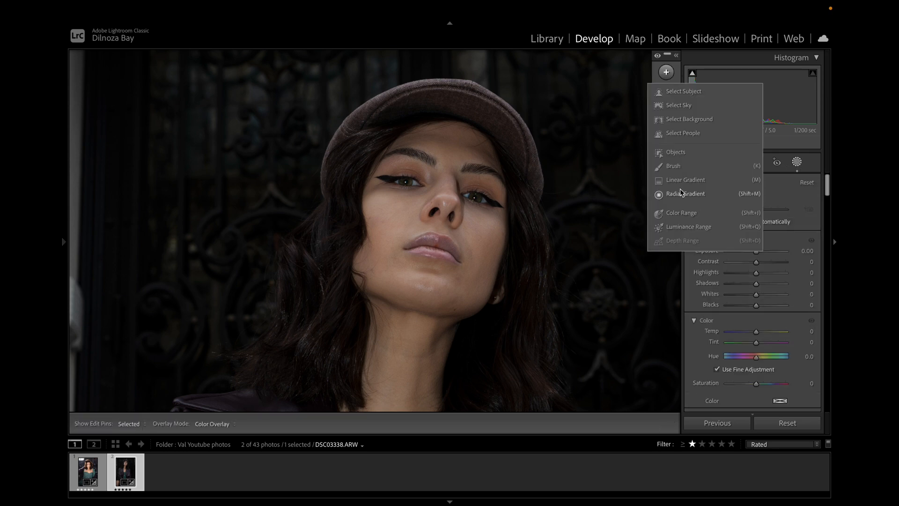
left_click(682, 132)
left_click(705, 206)
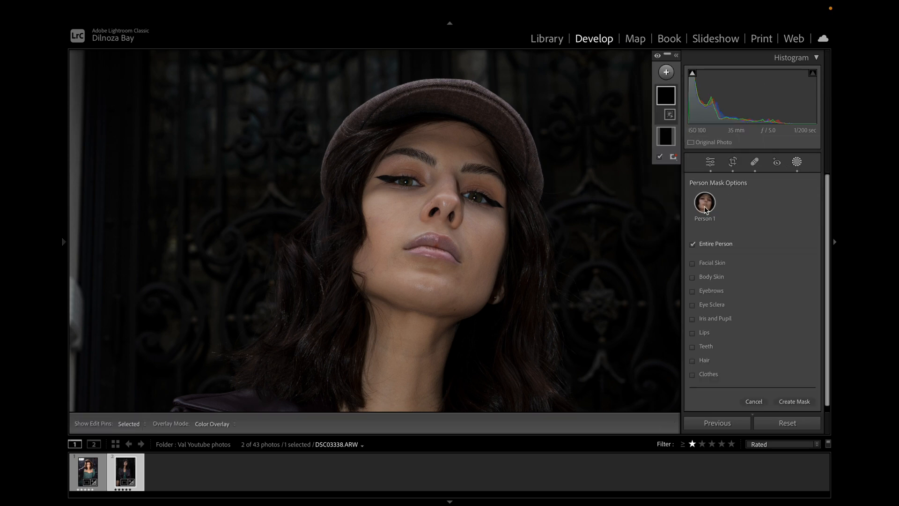
left_click(692, 333)
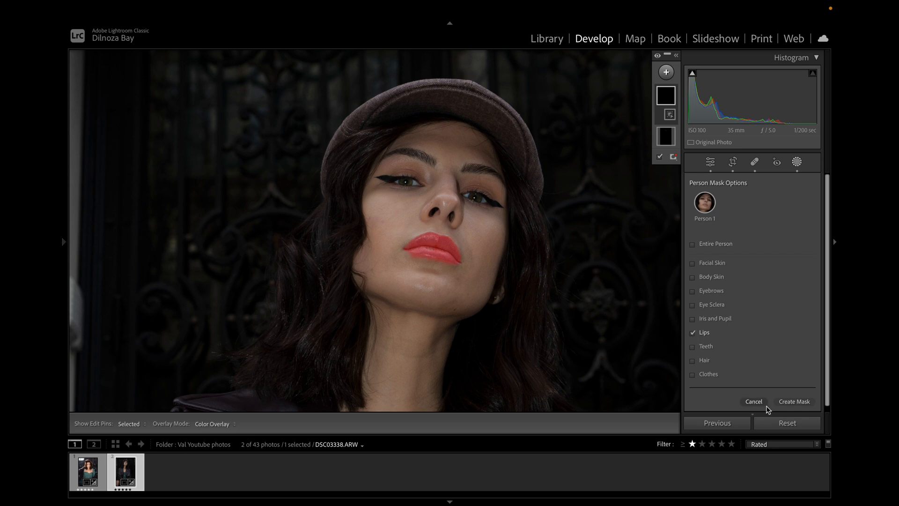
left_click(793, 402)
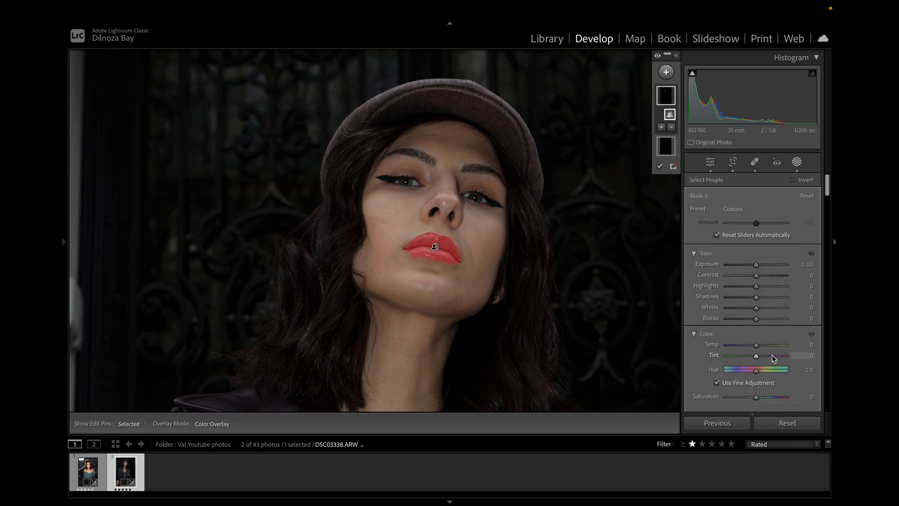
Step: Set the lip mask's Tint to 12, sample the lip color in Point Color and set its Hue Shift to −15
left_click_drag(758, 357, 760, 357)
scroll(761, 356, "down", 3)
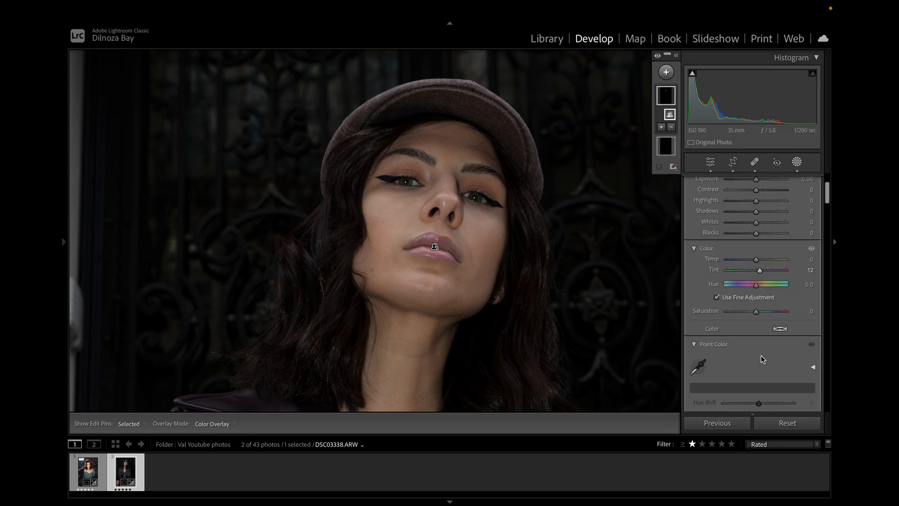
left_click(698, 367)
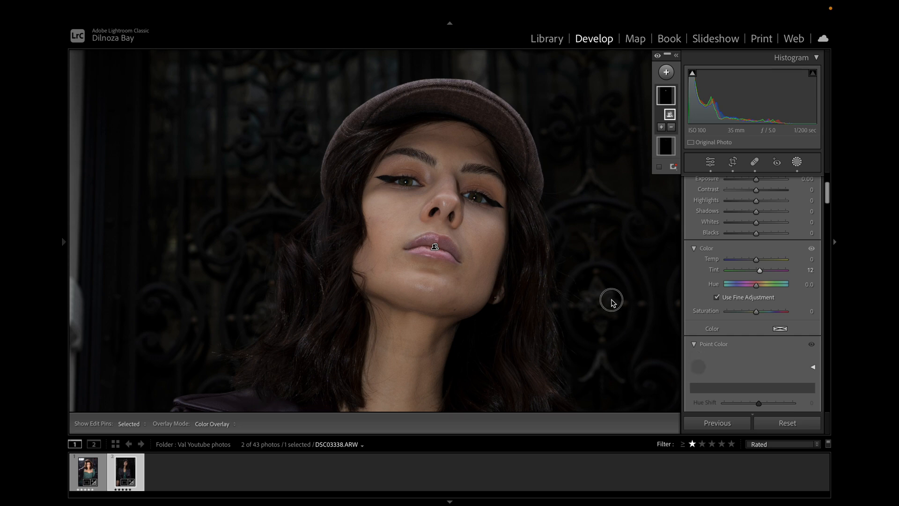
left_click(447, 242)
left_click_drag(758, 402, 751, 403)
scroll(766, 352, "down", 3)
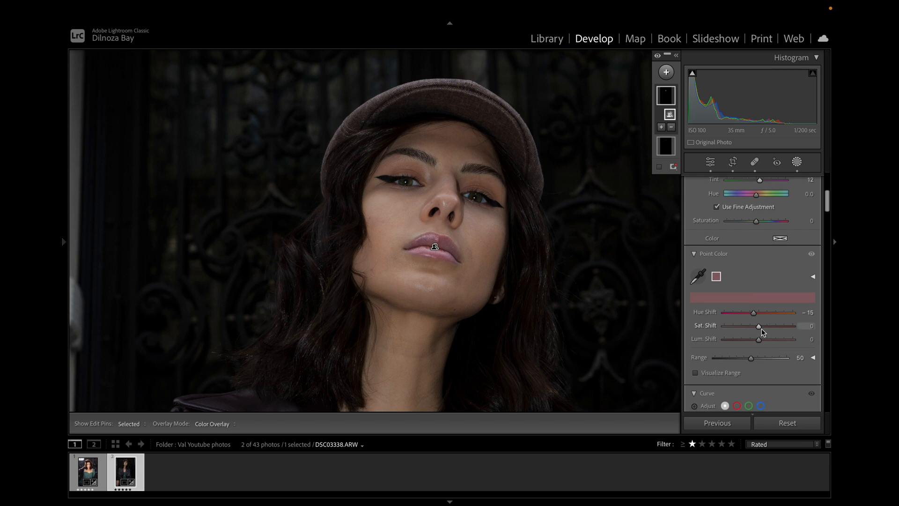
Step: Adjust the Sat. Shift of the sampled lip color and return to the general edit settings
left_click_drag(761, 327, 764, 330)
left_click(711, 162)
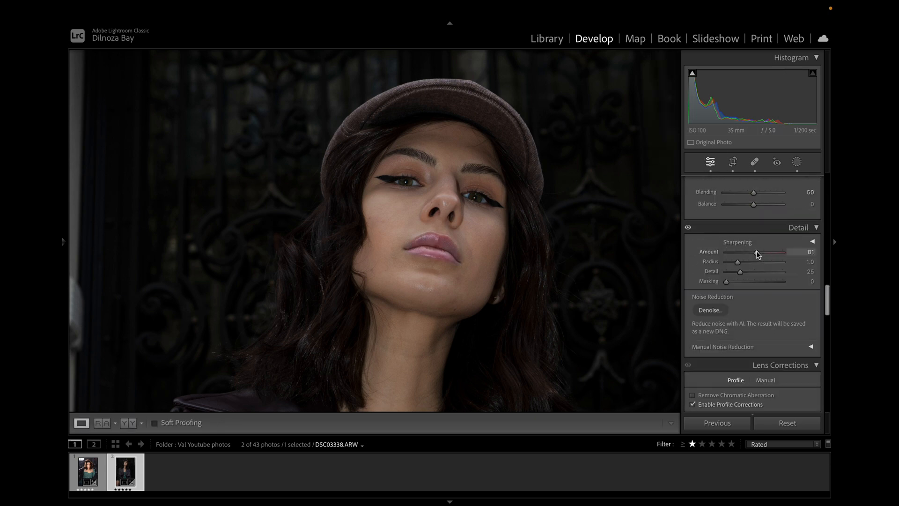
Step: Sharpen the photo with Amount 81, Radius 1.5 and Masking 8, and turn on Remove Chromatic Aberration
left_click_drag(739, 262, 734, 285)
scroll(774, 321, "down", 3)
left_click(692, 312)
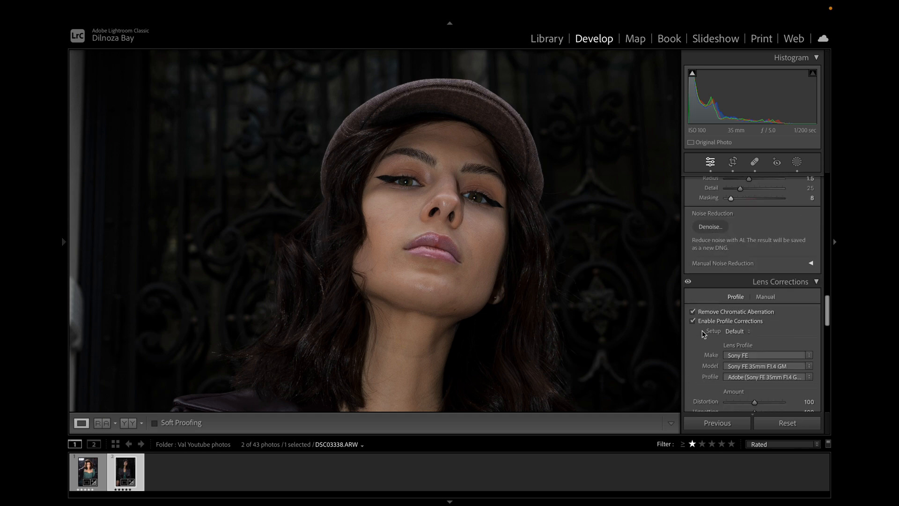
scroll(777, 353, "down", 5)
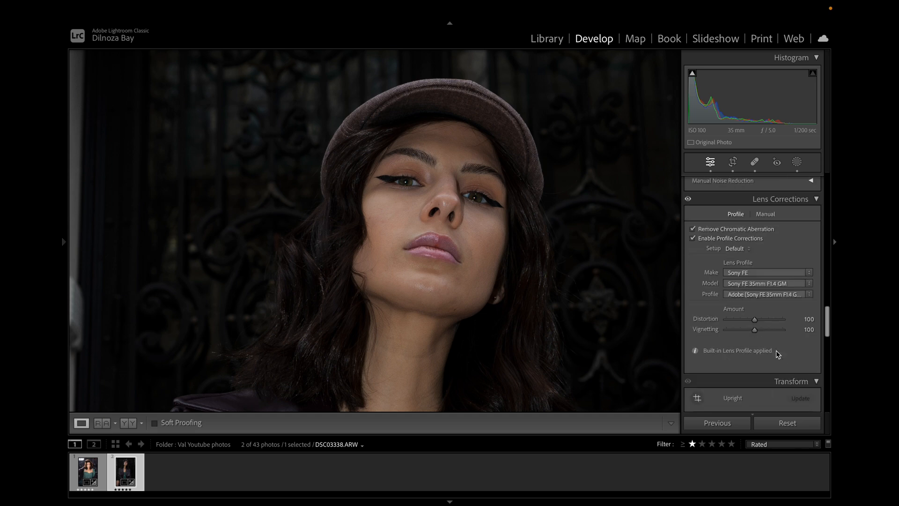
scroll(776, 352, "down", 10)
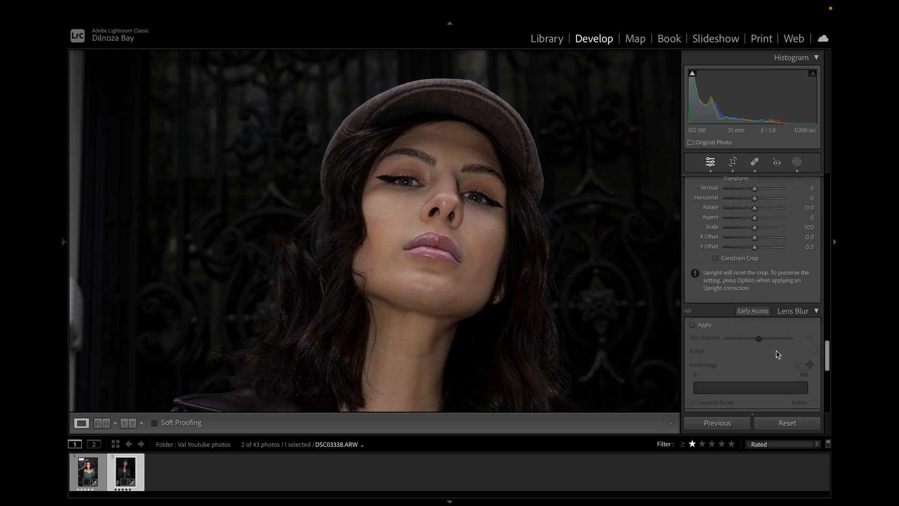
scroll(778, 355, "down", 1)
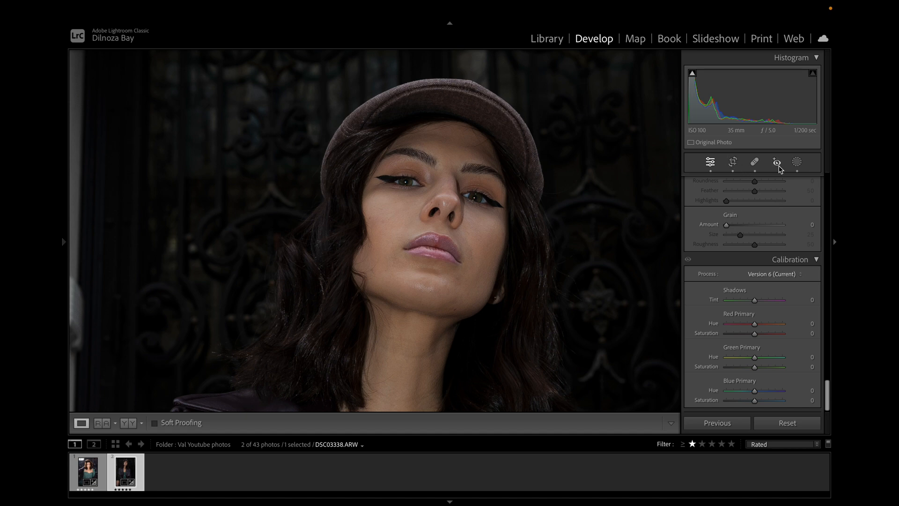
Step: Add a third people mask of Person 1 that covers only the hair
left_click(453, 252)
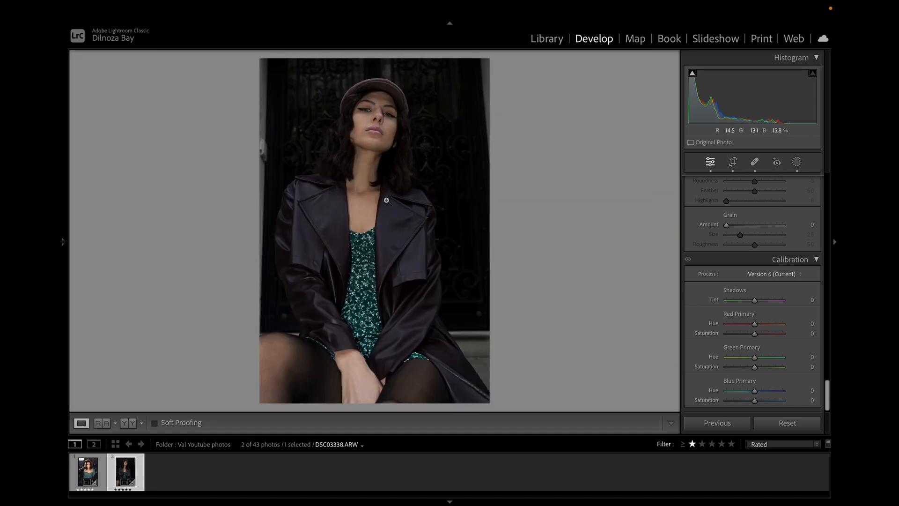
left_click_drag(386, 200, 538, 236)
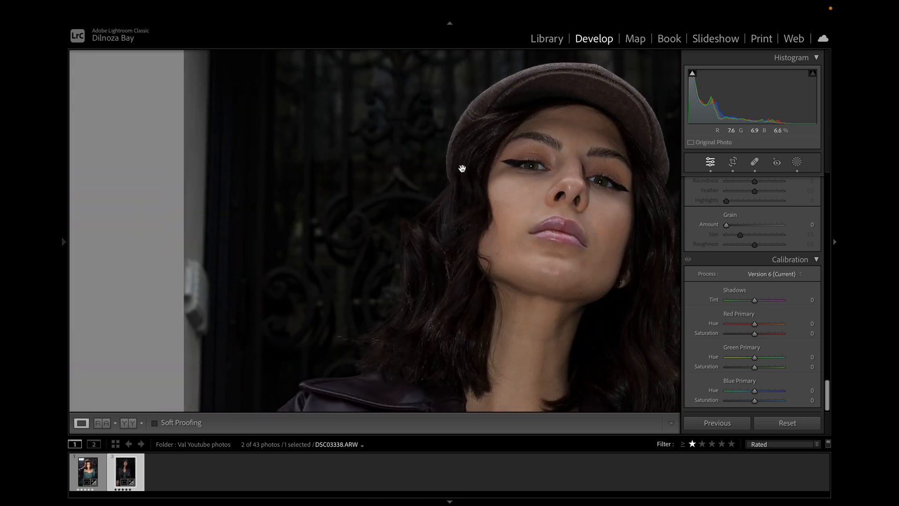
left_click(797, 162)
left_click(665, 72)
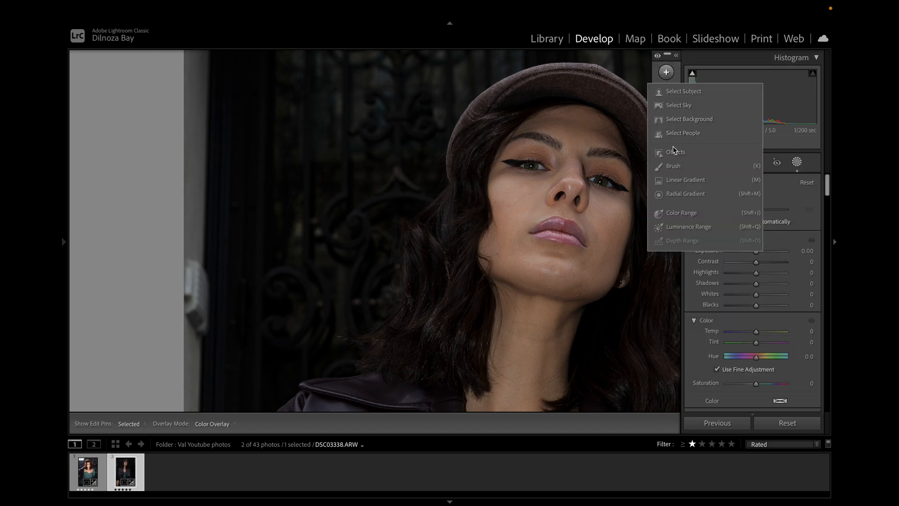
left_click(679, 135)
left_click(708, 206)
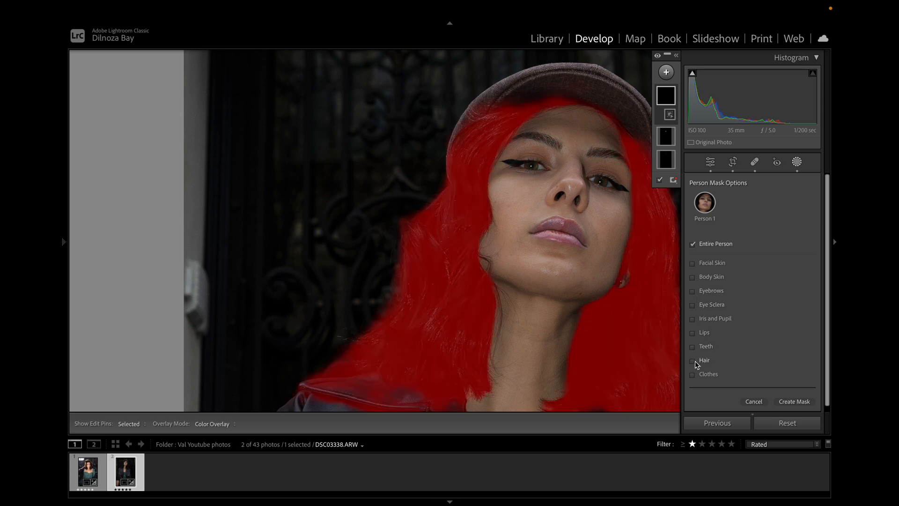
left_click(693, 360)
left_click(795, 401)
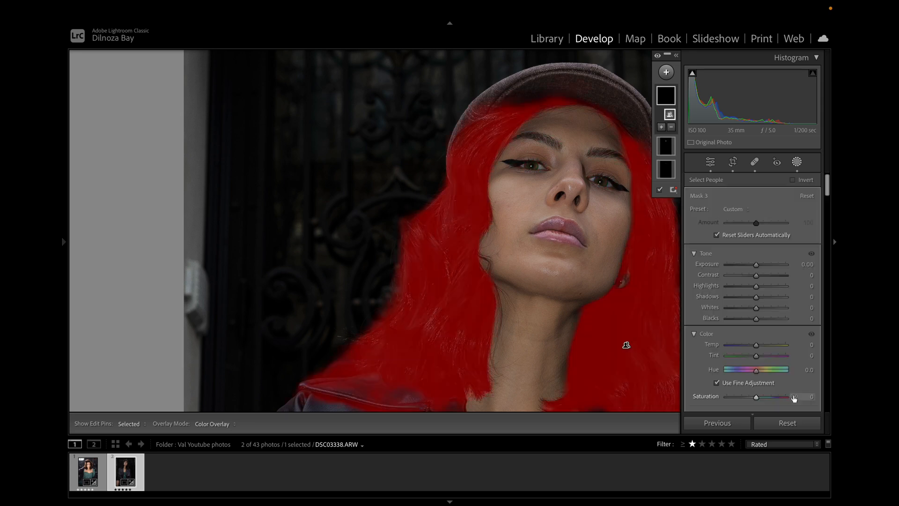
Step: Set the hair mask's Shadows to 22 and raise its Exposure slightly
left_click_drag(758, 298, 765, 301)
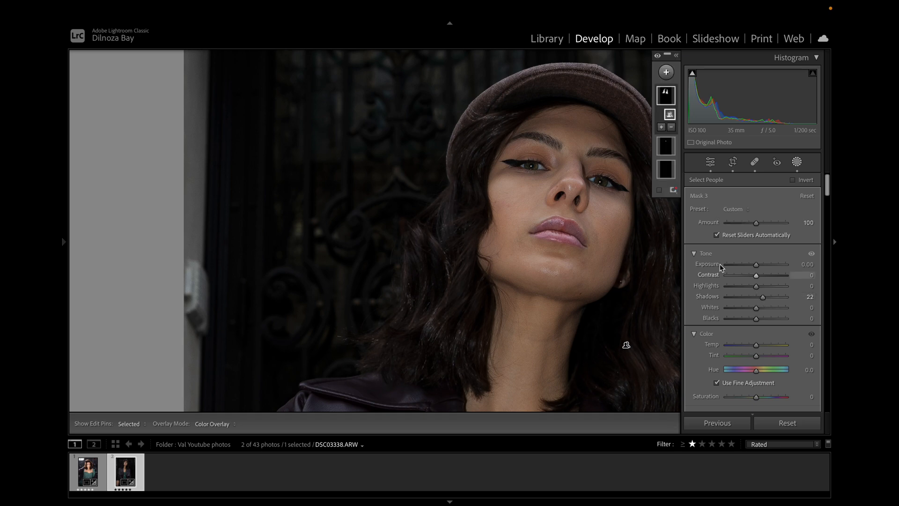
left_click_drag(756, 264, 760, 265)
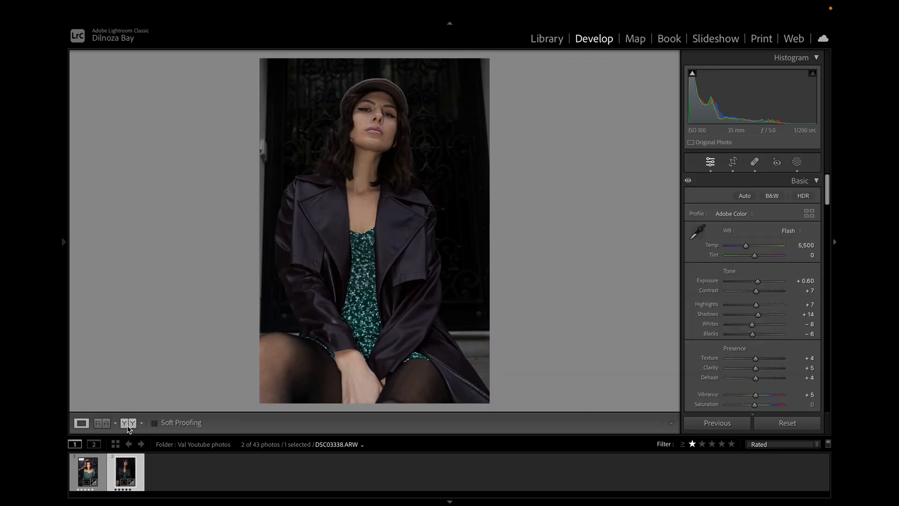
Step: Compare the photo before and after the edits side by side, including a close view of the face
key("y")
left_click_drag(284, 192, 485, 385)
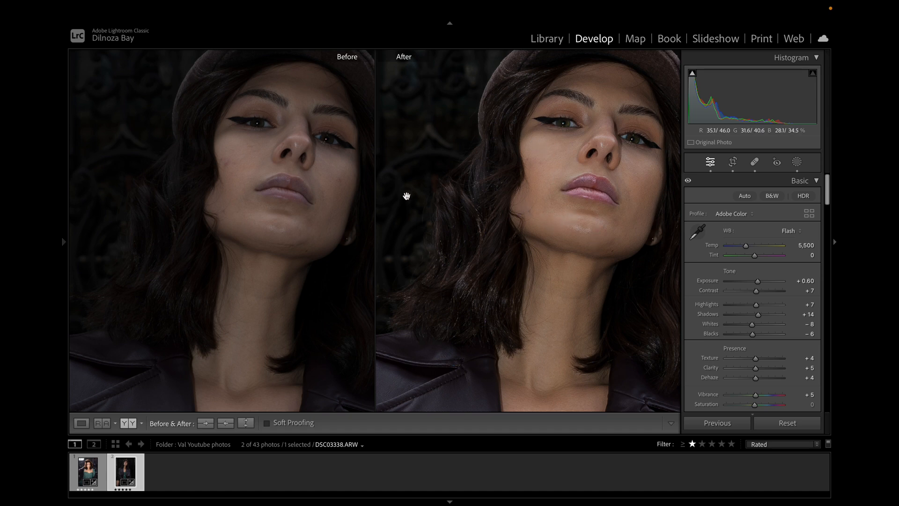
left_click(494, 301)
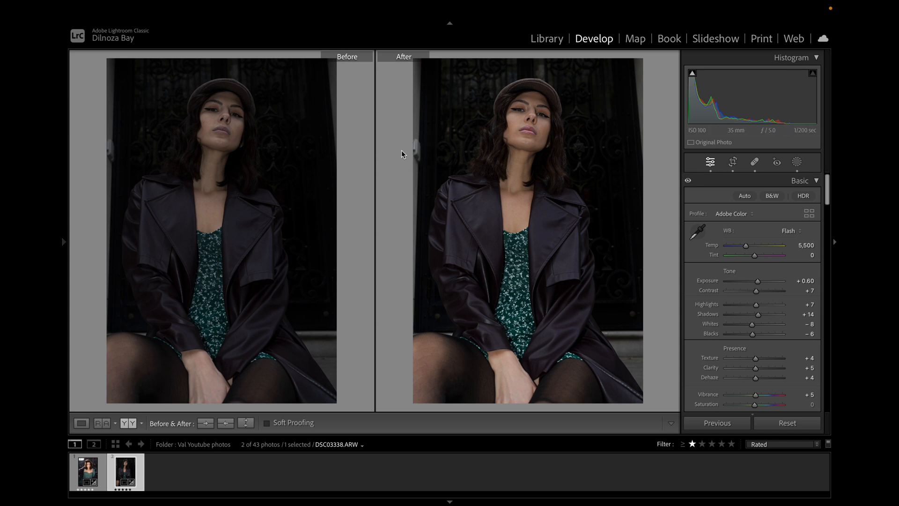
Step: Remove the light-colored fixture on the wall at the photo's left edge with the Remove tool
left_click(753, 164)
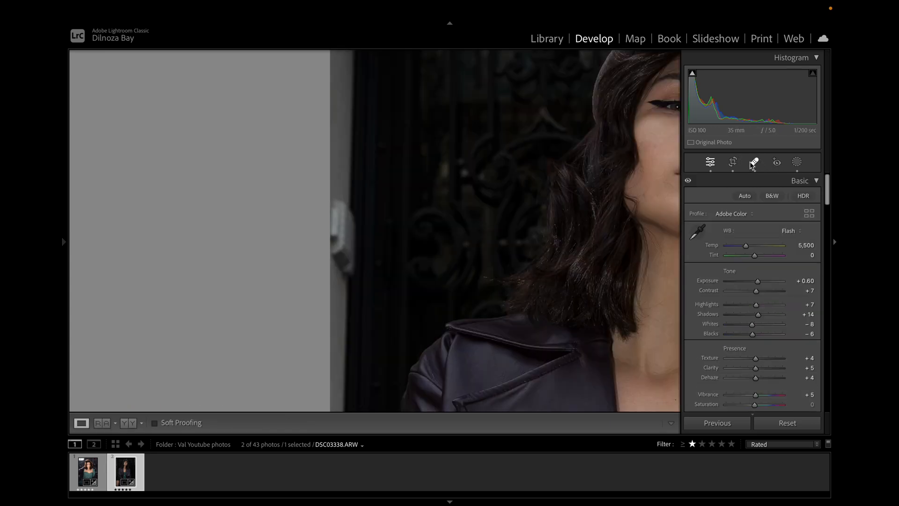
left_click(754, 166)
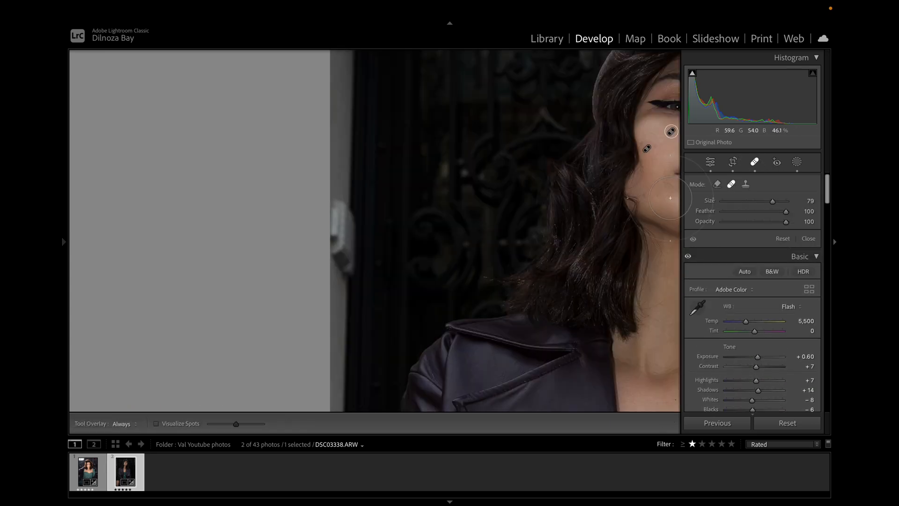
left_click(714, 184)
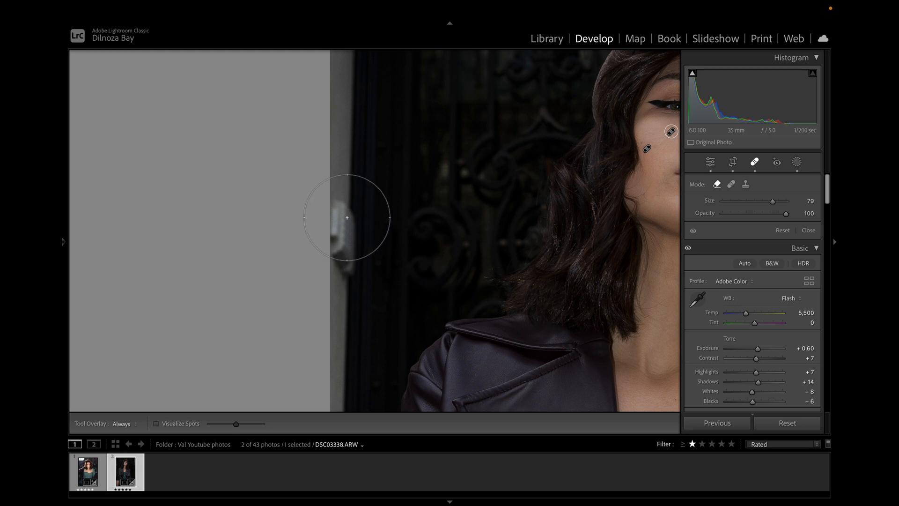
left_click_drag(353, 207, 354, 273)
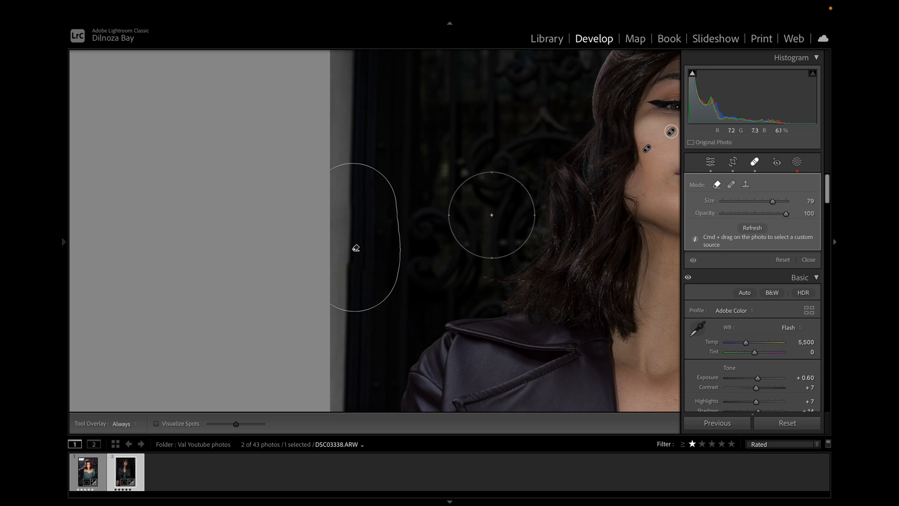
left_click(718, 165)
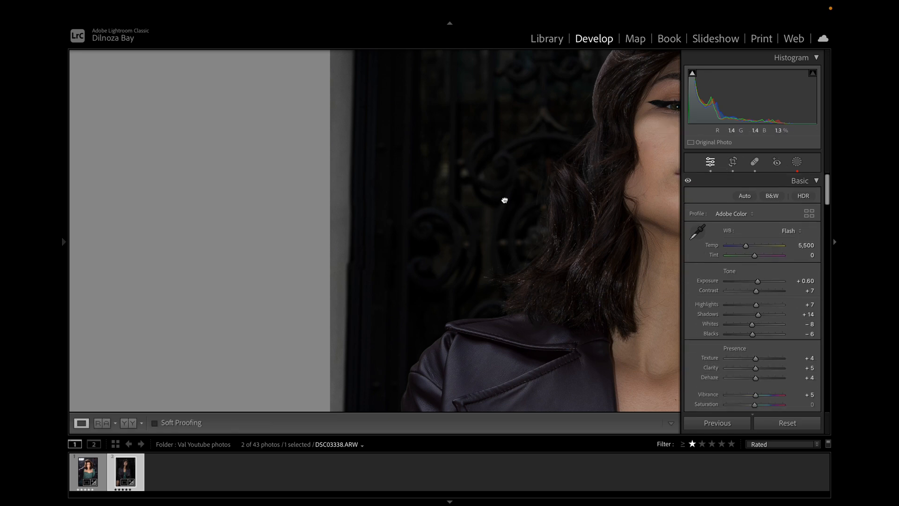
Step: Retouch the pale wall strip along the photo's upper right edge so dark background replaces it
left_click(500, 201)
left_click(465, 130)
left_click_drag(463, 128, 528, 173)
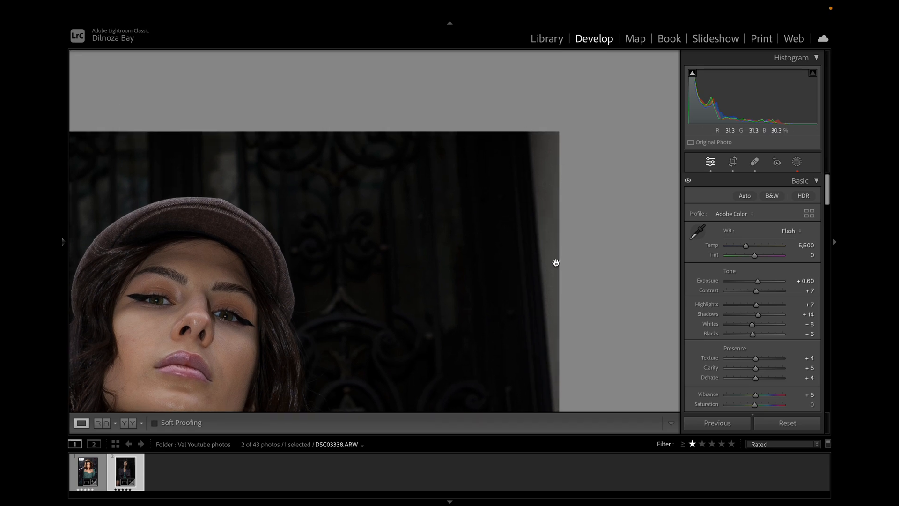
left_click_drag(504, 232, 482, 160)
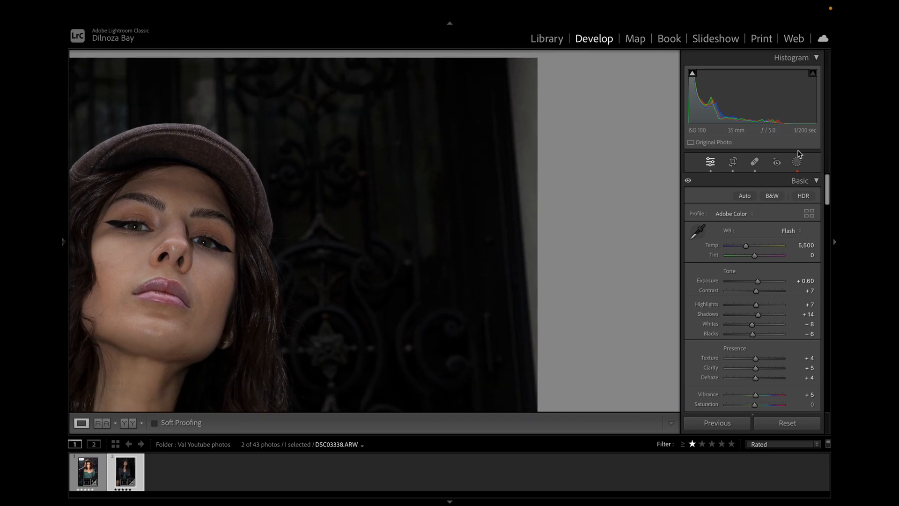
left_click(754, 161)
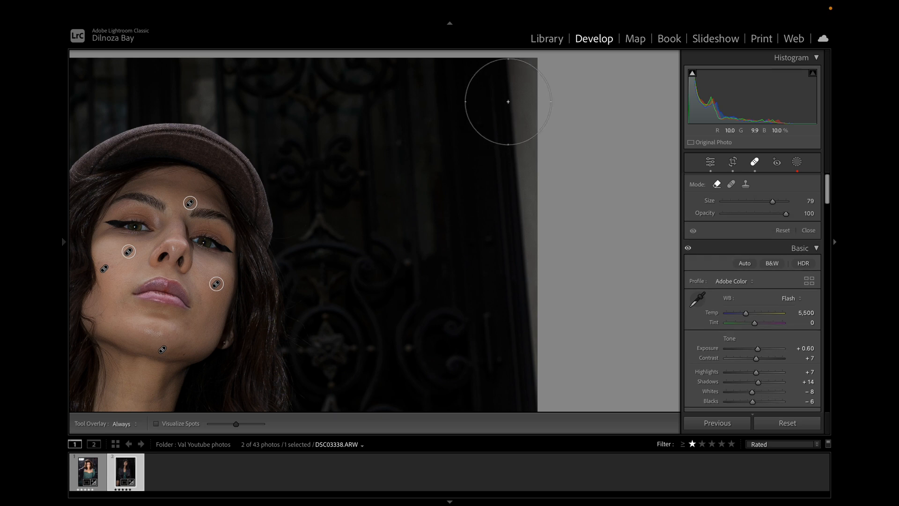
mouse_move(503, 82)
left_mouse_down()
mouse_move(513, 133)
mouse_move(515, 347)
left_mouse_up()
key("z")
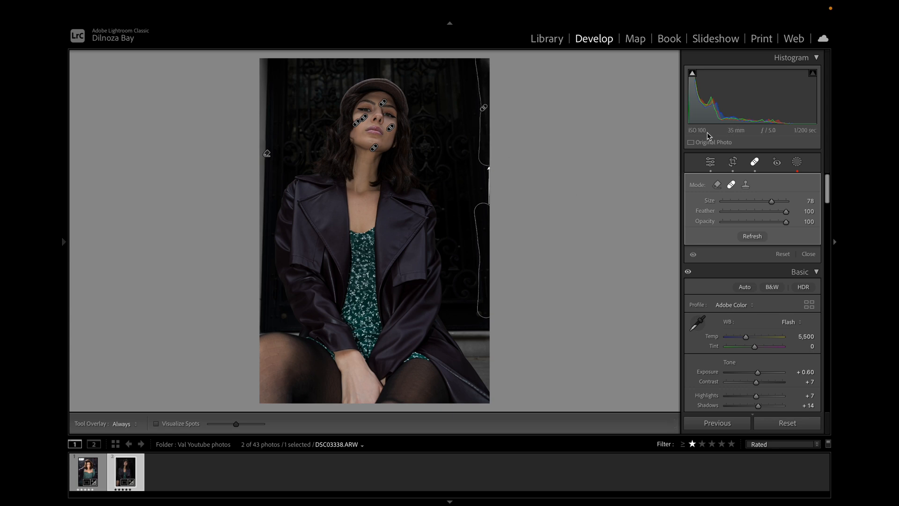
left_click(708, 167)
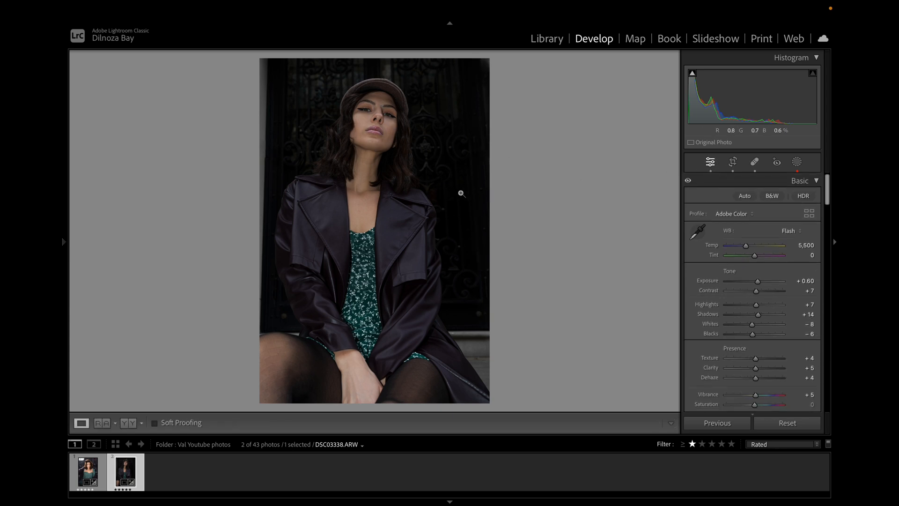
Step: Set the photo's Temp to 5,359, Tint to +8 and Exposure to +0.45
left_click(384, 201)
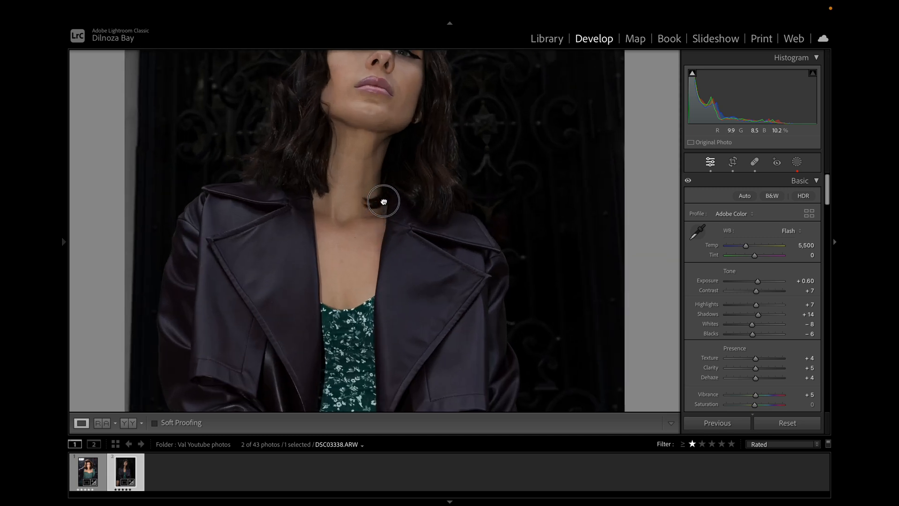
left_click(384, 201)
left_click(416, 204)
left_click(416, 206)
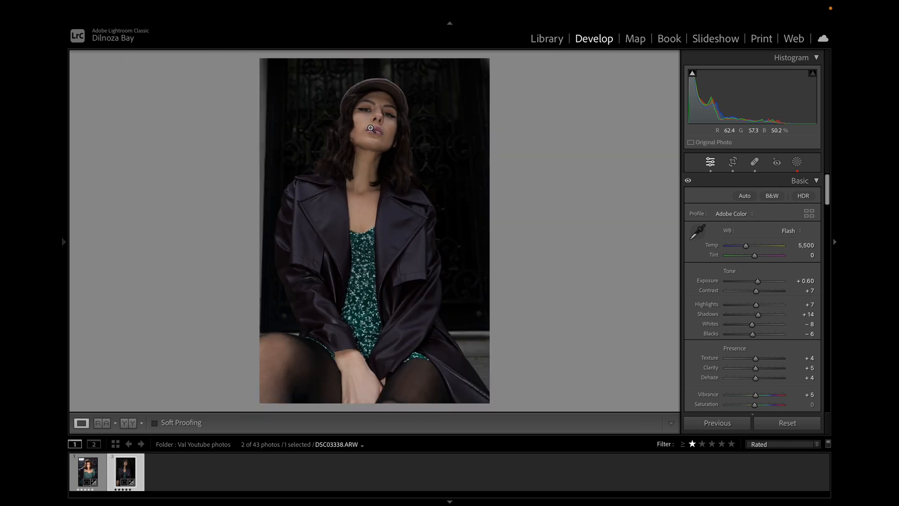
left_click(375, 133)
left_click_drag(393, 200, 452, 130)
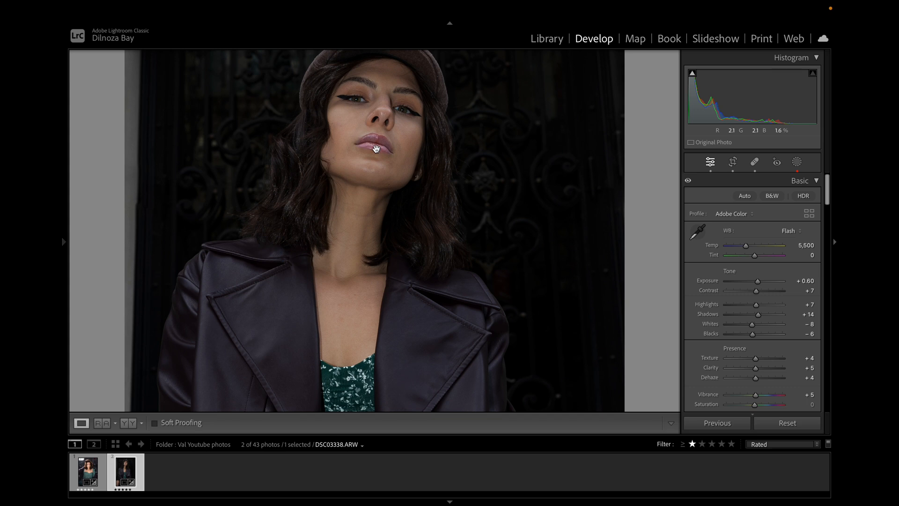
left_click_drag(747, 245, 755, 256)
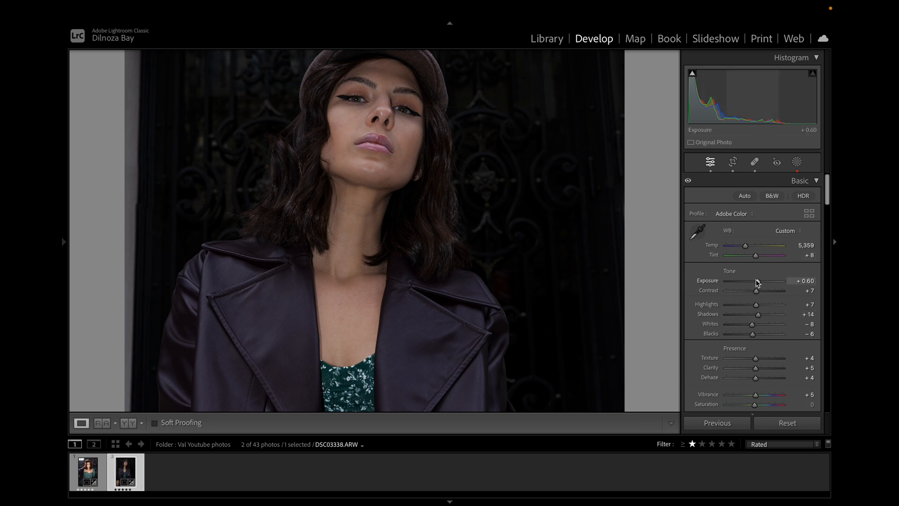
left_click_drag(758, 282, 758, 282)
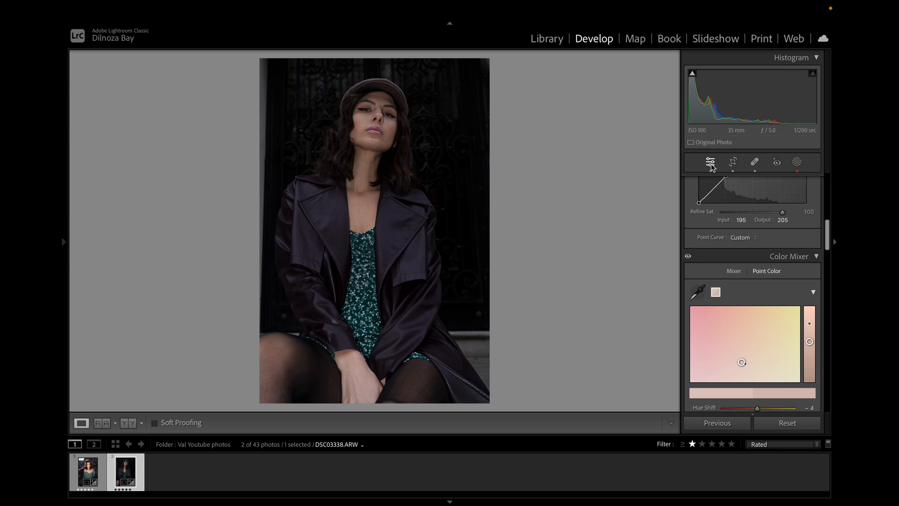
Step: Add a linear gradient mask rising from the photo's bottom edge over the legs and hands
left_click(802, 163)
left_click(668, 74)
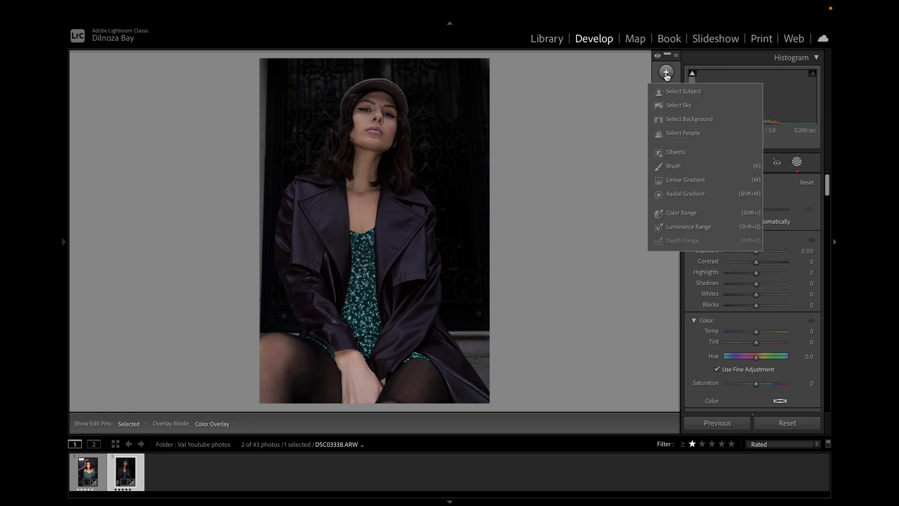
left_click(676, 182)
left_click_drag(363, 401, 363, 314)
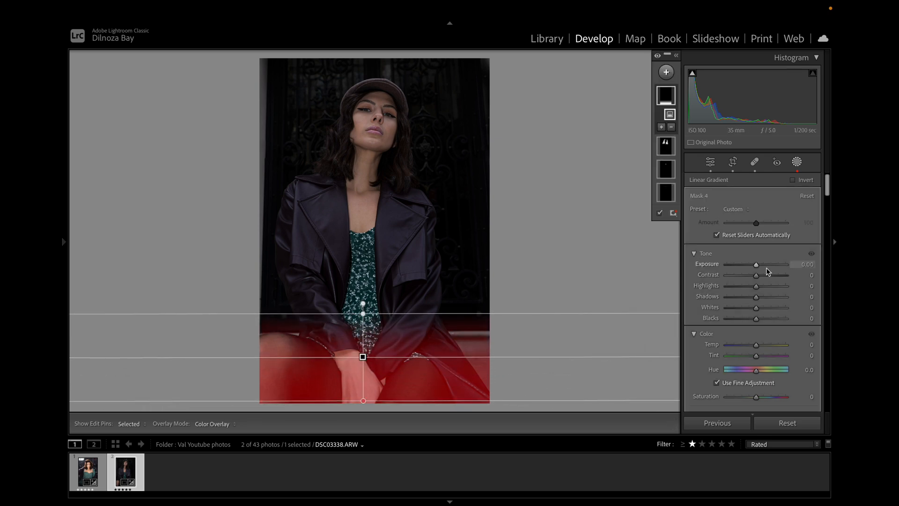
Step: Set the gradient mask's Shadows to −25, warm its Temp slightly, lower its Exposure a little, and return to the general edit settings
left_click_drag(756, 297, 749, 297)
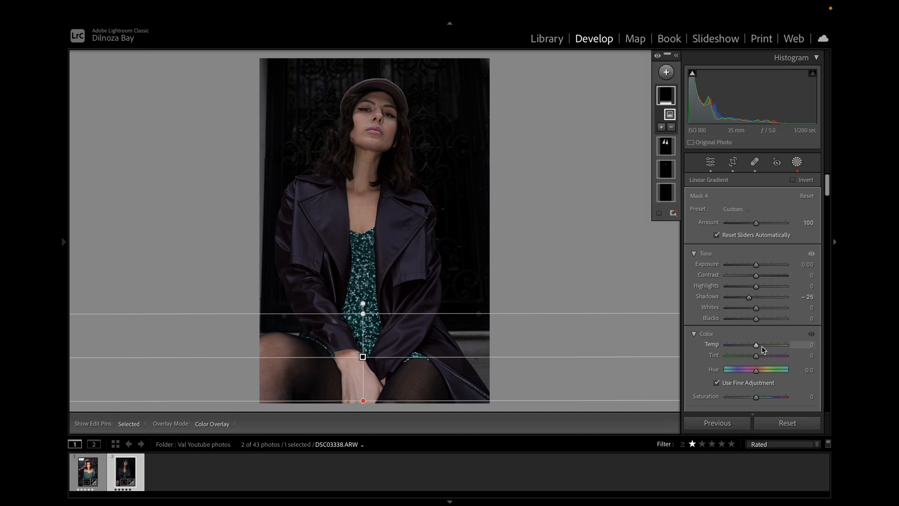
left_click_drag(757, 346, 759, 346)
left_click_drag(754, 265, 753, 266)
left_click(708, 162)
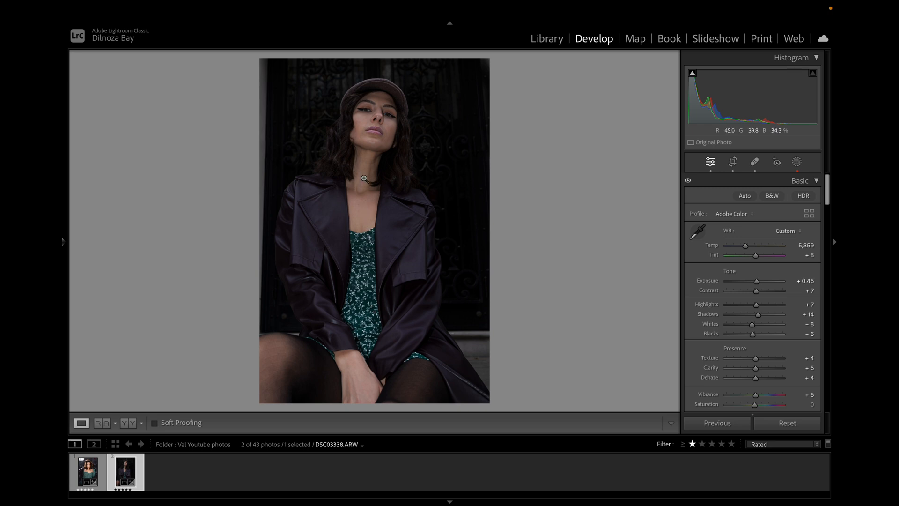
Step: Set the portrait's Texture to −3 and Dehaze to −1, checking the effect on the face up close
left_click(380, 114)
left_click_drag(407, 275, 433, 237)
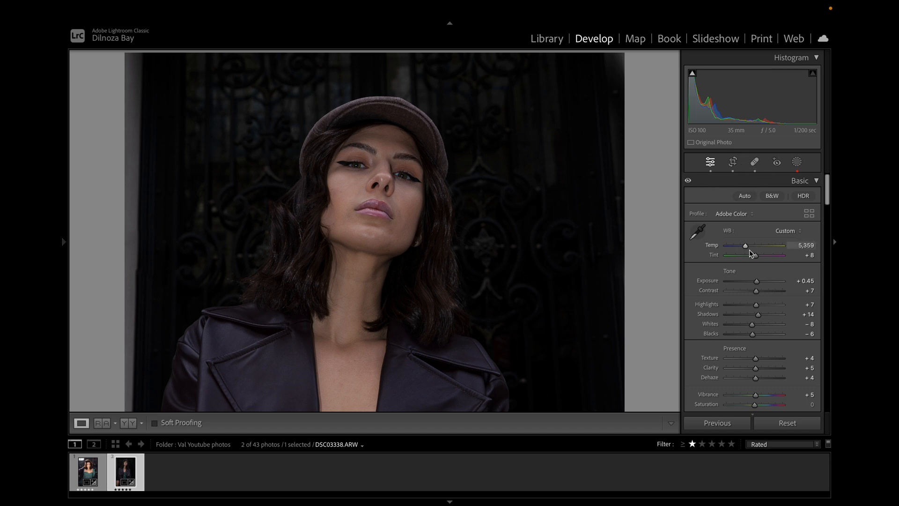
scroll(769, 351, "down", 3)
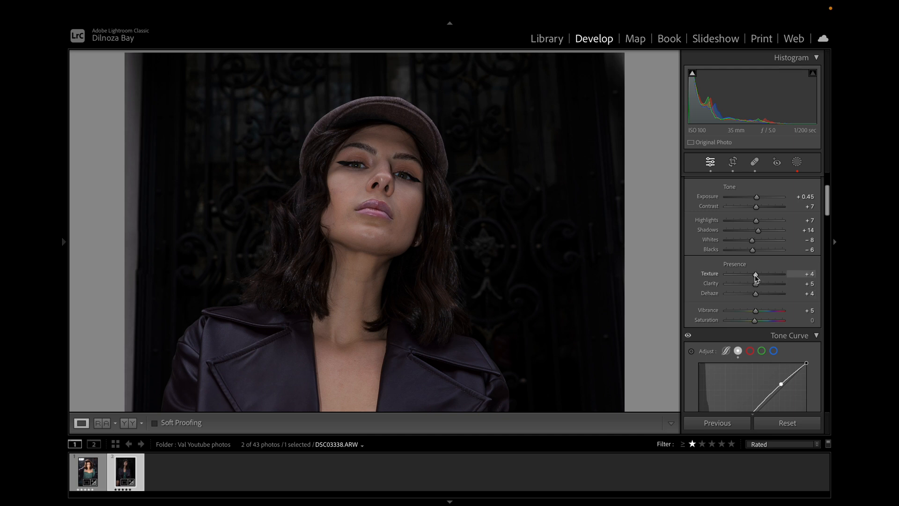
left_click(756, 275)
left_click(755, 294)
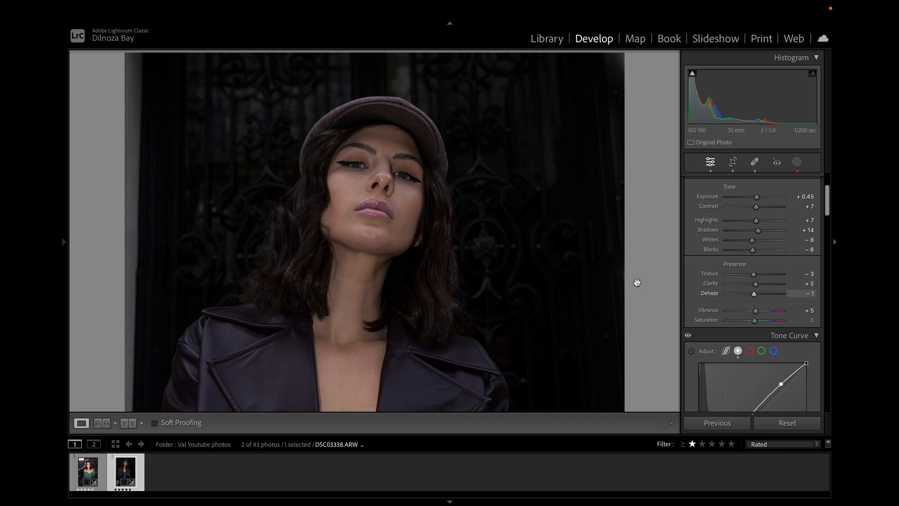
left_click(361, 227)
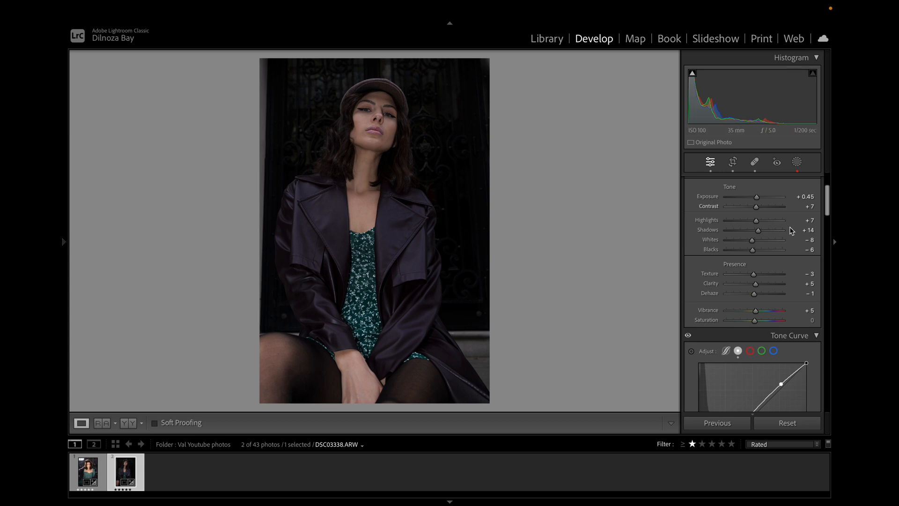
Step: Raise the portrait's Blacks to +13, lower Dehaze to −7, and inspect the face at closer range
left_click_drag(752, 252, 759, 253)
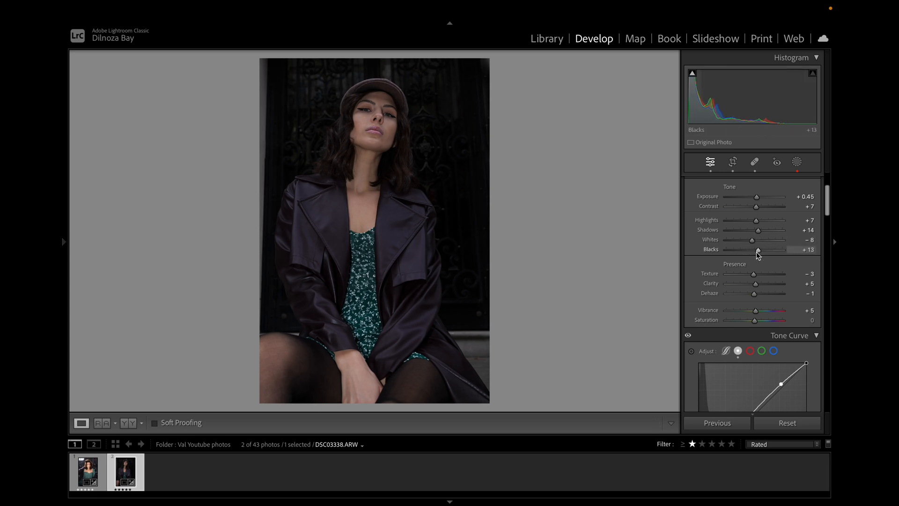
left_click_drag(751, 294, 749, 294)
left_click(361, 135)
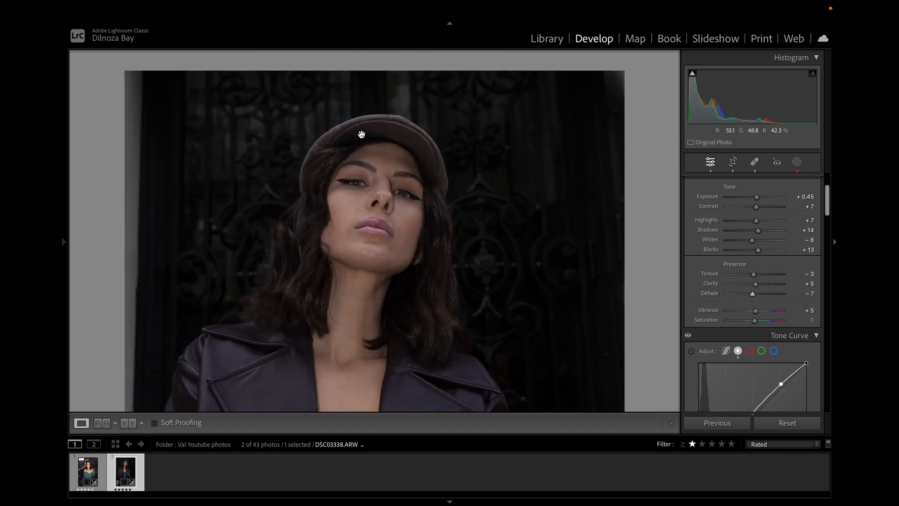
left_click_drag(380, 195, 378, 154)
left_click(410, 194)
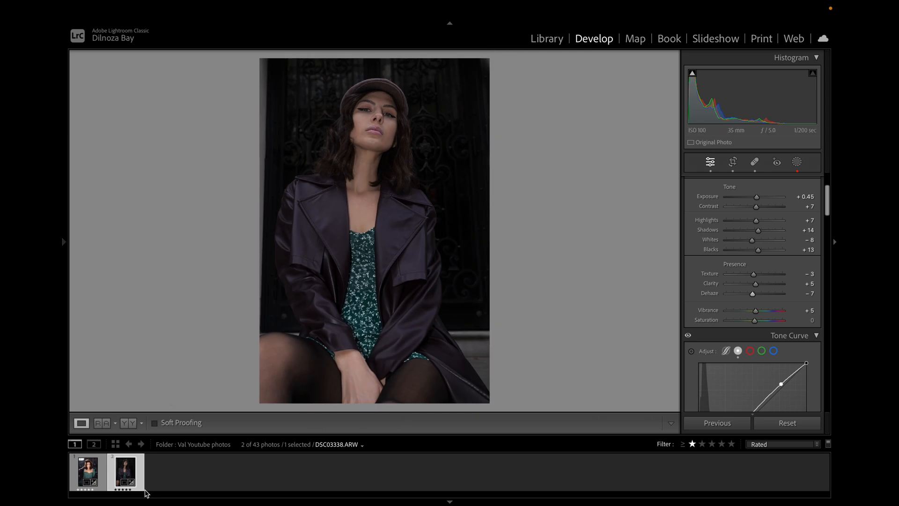
Step: Compare the portrait's before and after versions side by side, including a close-up of the face, and return to the single-photo view
left_click(128, 423)
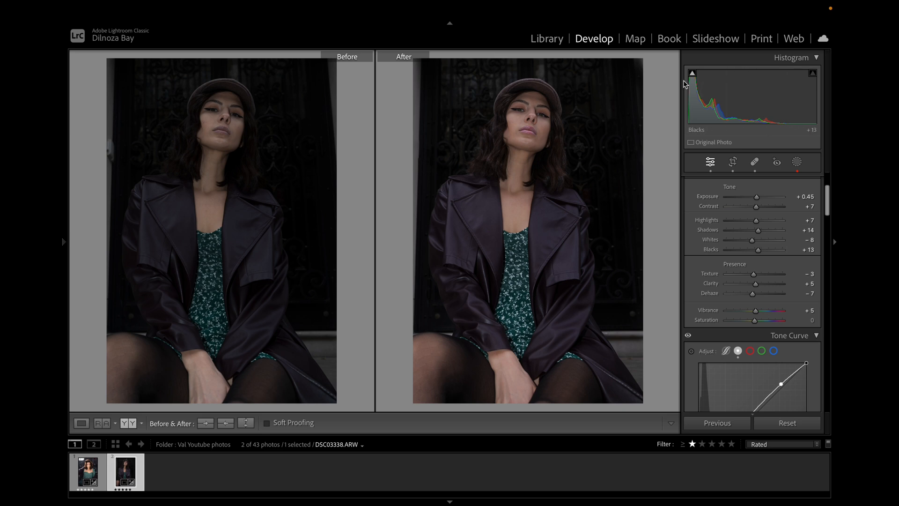
left_click(518, 161)
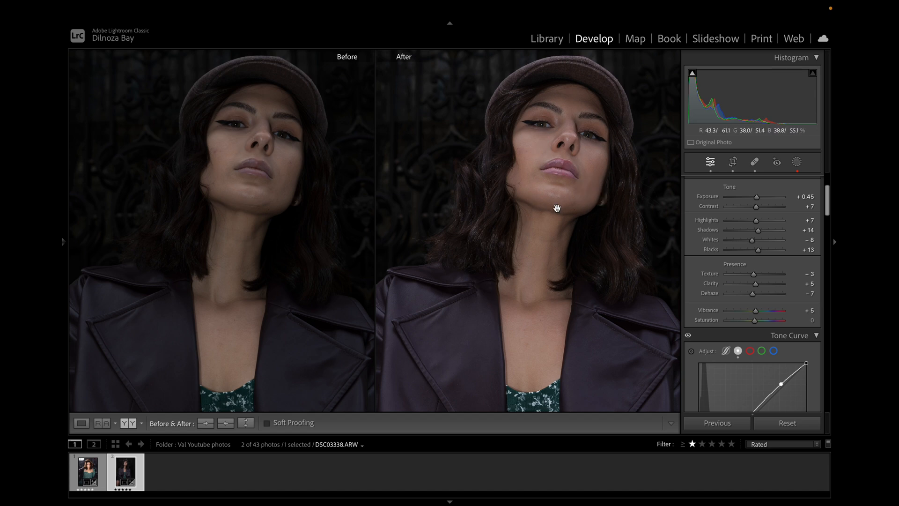
left_click(81, 423)
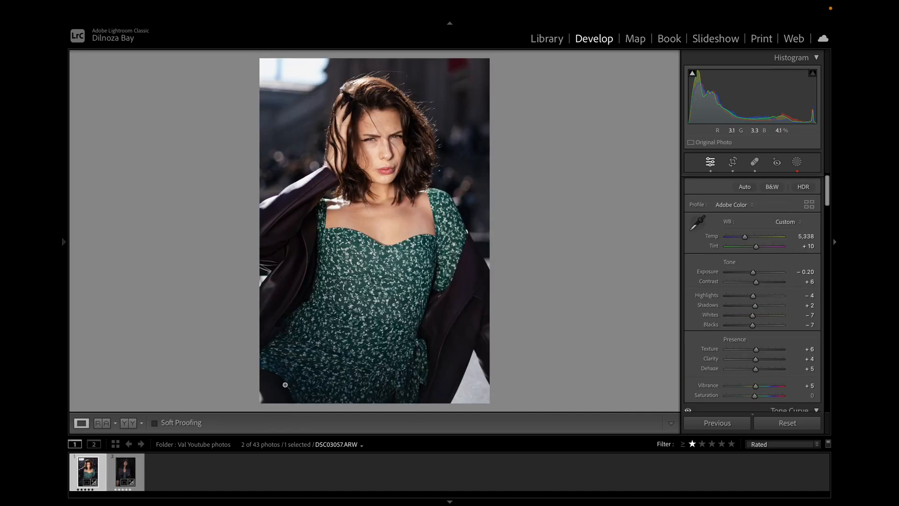